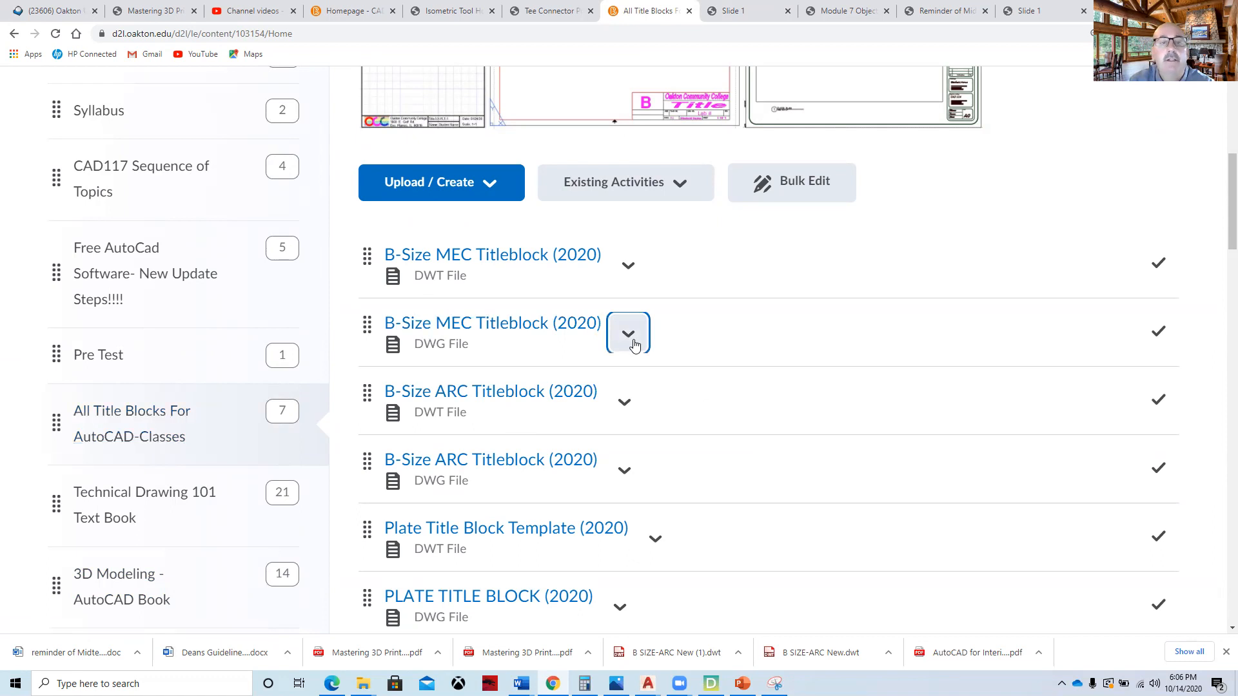
Download the B-Size MEC Titleblock (2020) DWG file from the course page and open it in AutoCAD.
{"action": "scroll", "coordinate": [665, 497], "scroll_direction": "down", "scroll_amount": 3}
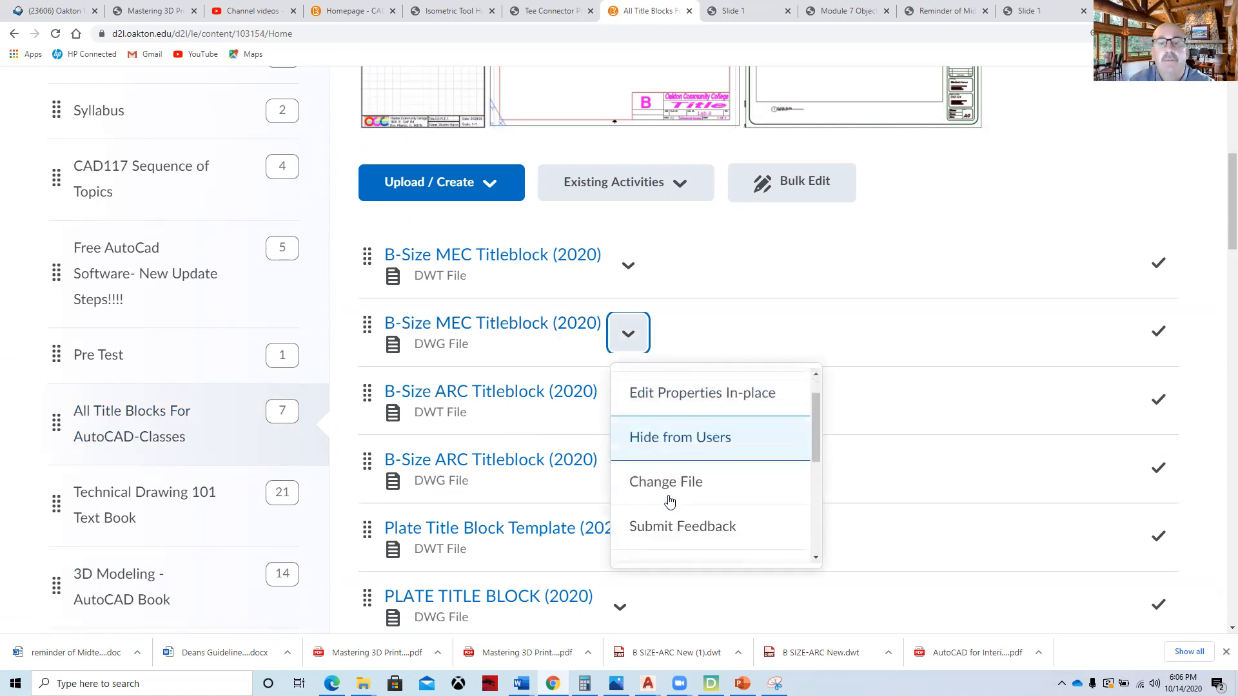
{"action": "left_click", "coordinate": [660, 420]}
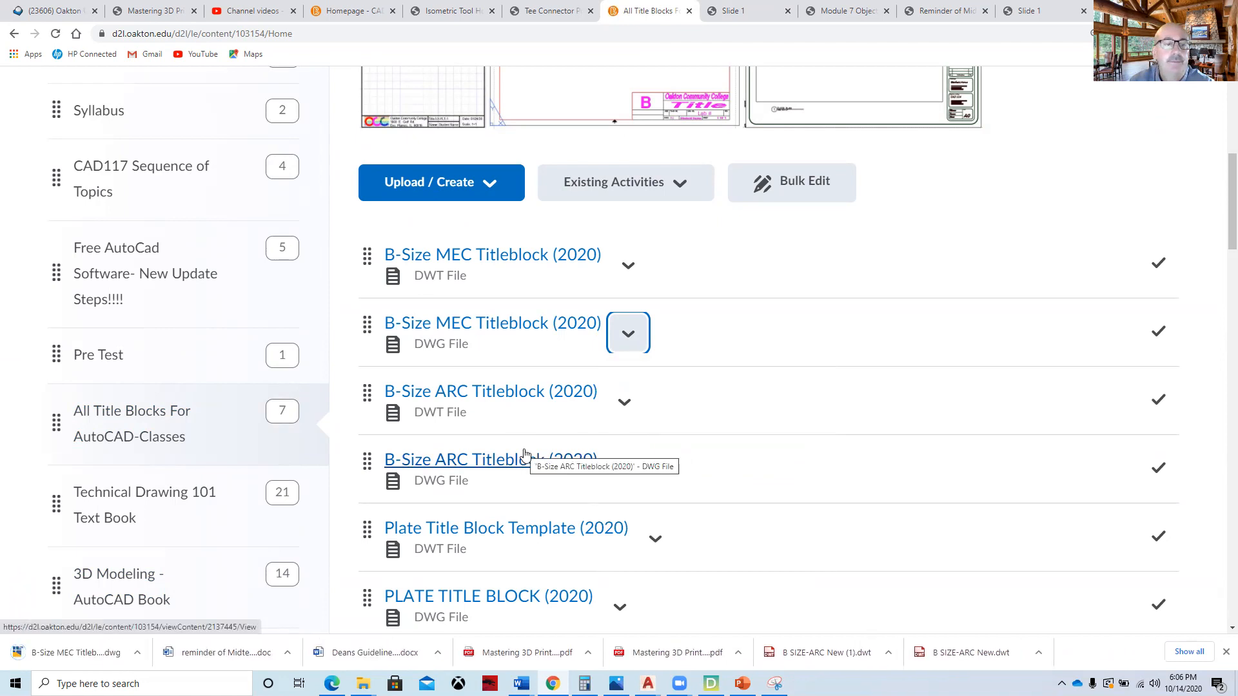
{"action": "right_click", "coordinate": [172, 638]}
{"action": "left_click", "coordinate": [147, 574]}
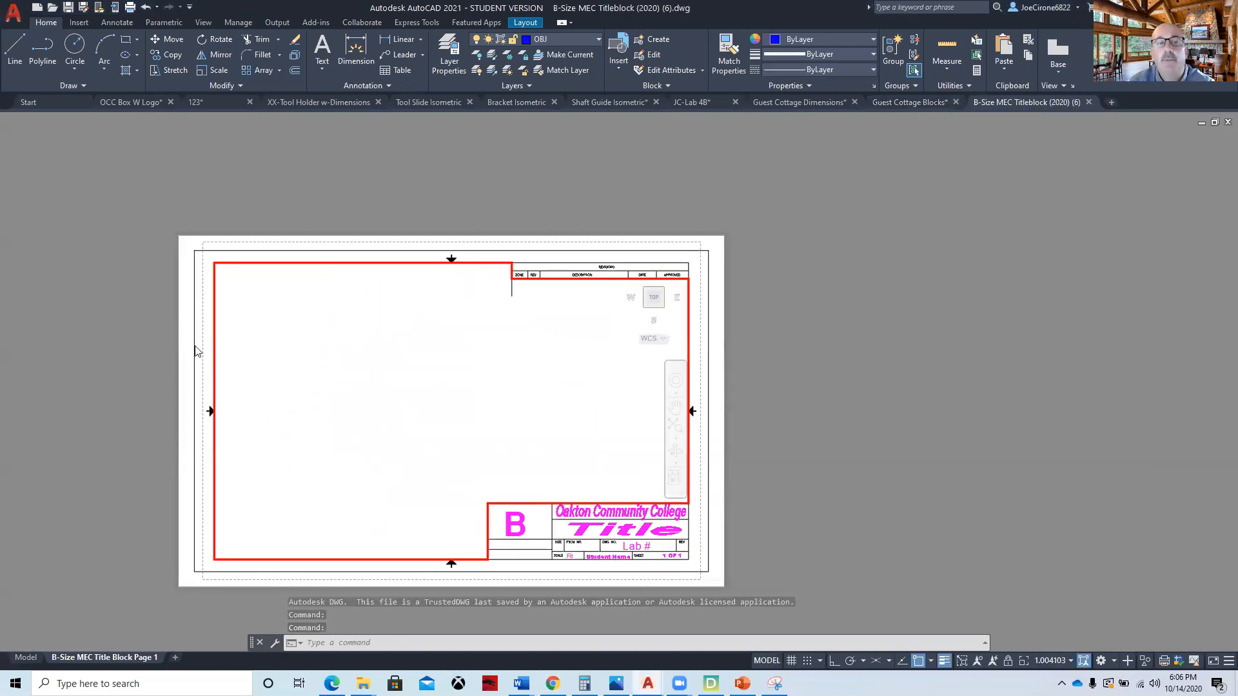
Switch the titleblock drawing to model space and show the classic menu bar.
{"action": "left_click", "coordinate": [25, 657]}
{"action": "middle_click_drag", "start_coordinate": [357, 451], "coordinate": [439, 446]}
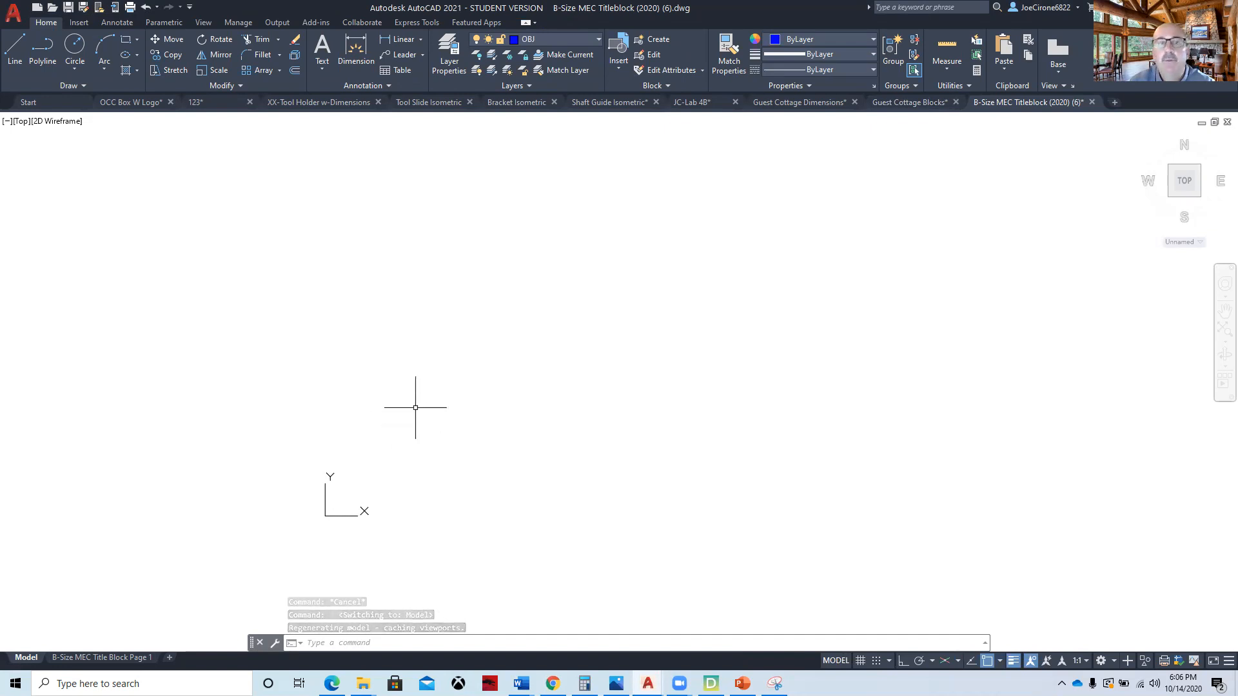
{"action": "left_click", "coordinate": [189, 6]}
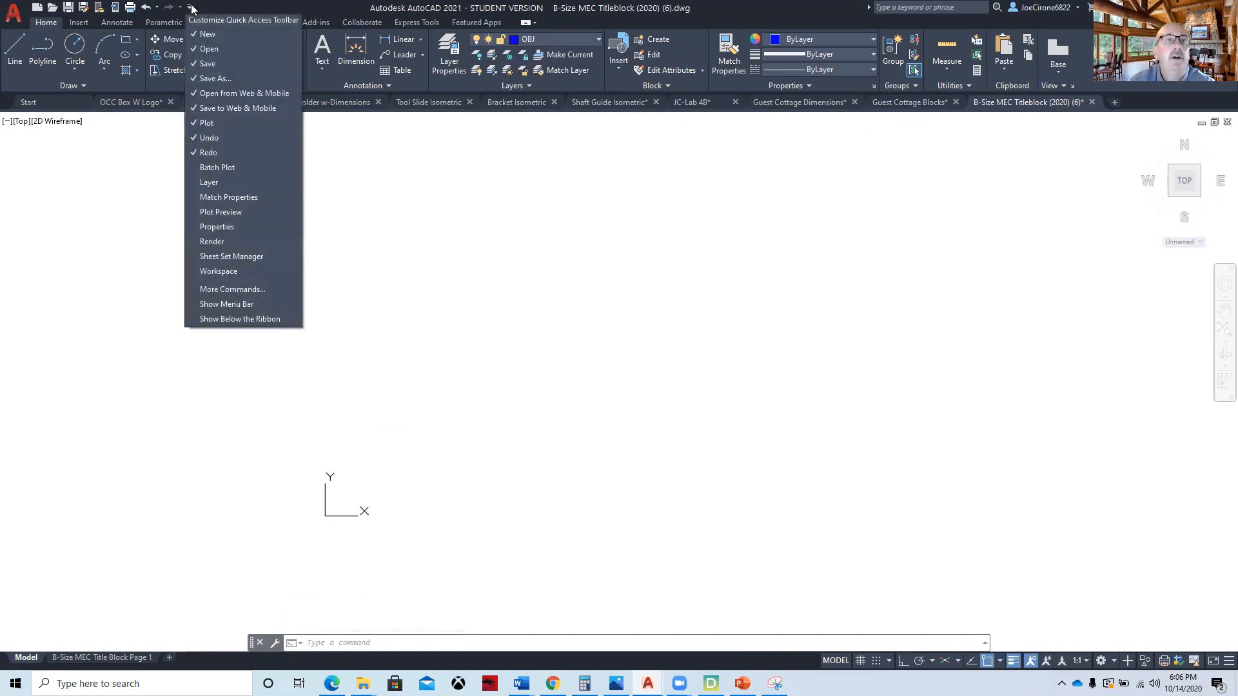
{"action": "left_click", "coordinate": [230, 304]}
In the drafting settings, choose isometric snap and turn on both snap and grid.
{"action": "left_click", "coordinate": [205, 23]}
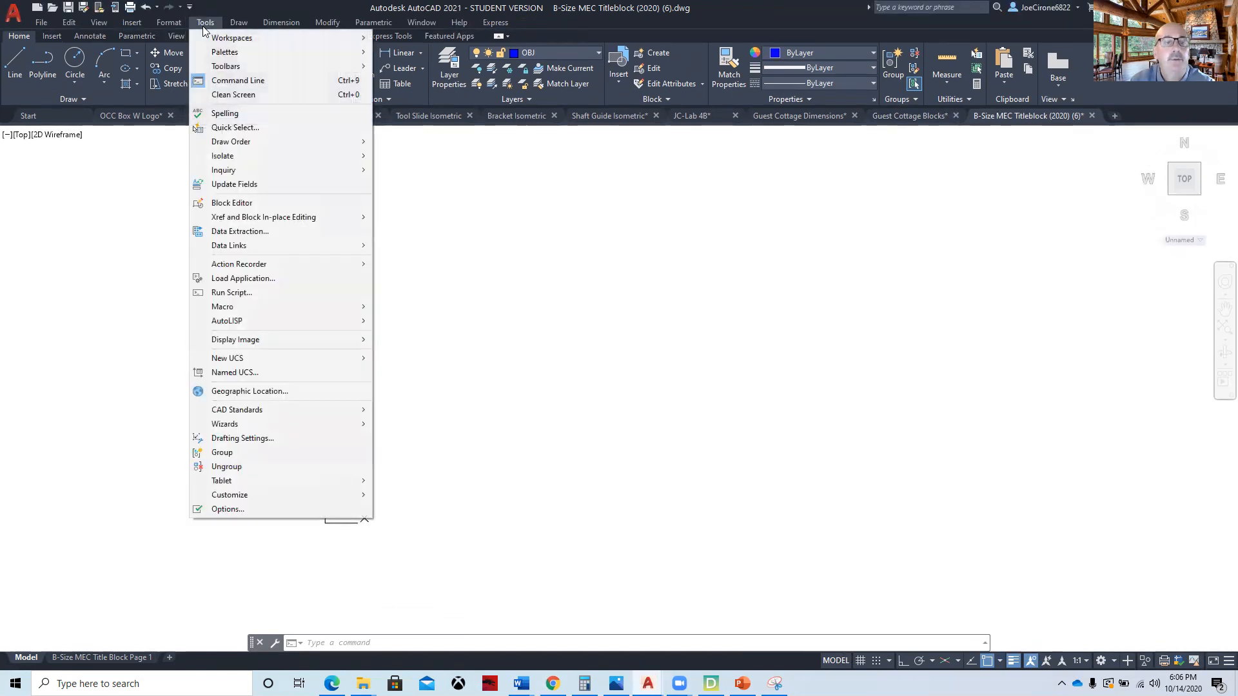
{"action": "left_click", "coordinate": [245, 438]}
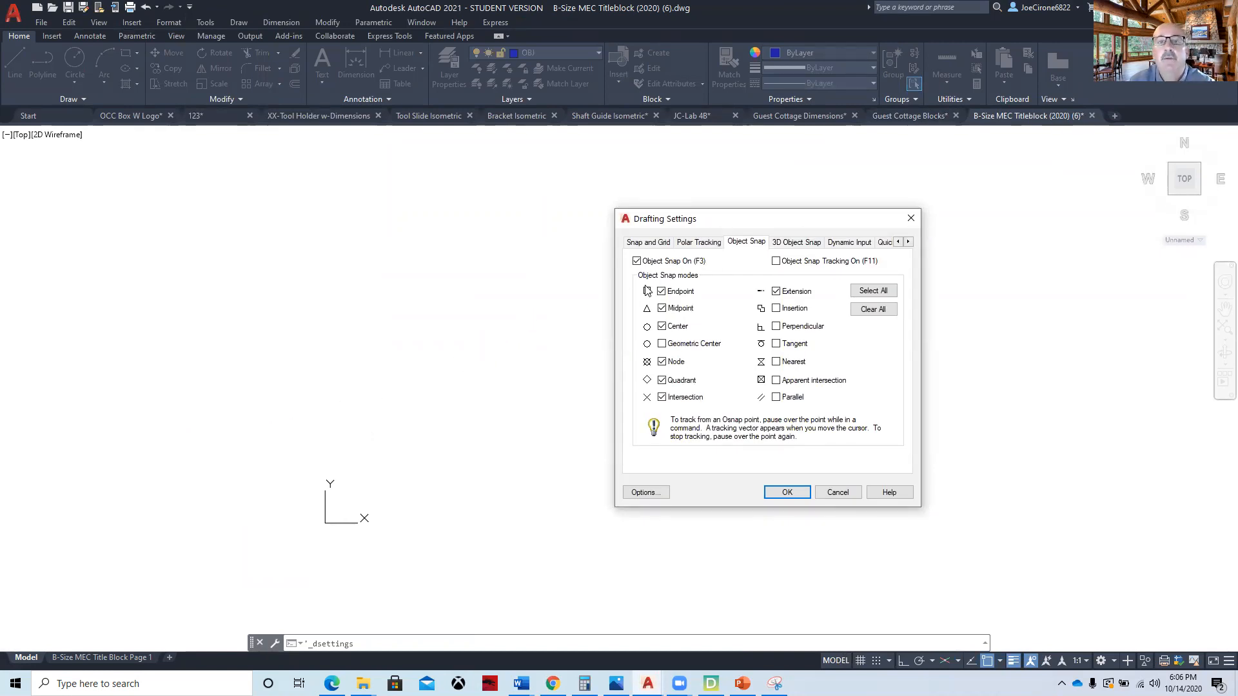
{"action": "left_click", "coordinate": [648, 242]}
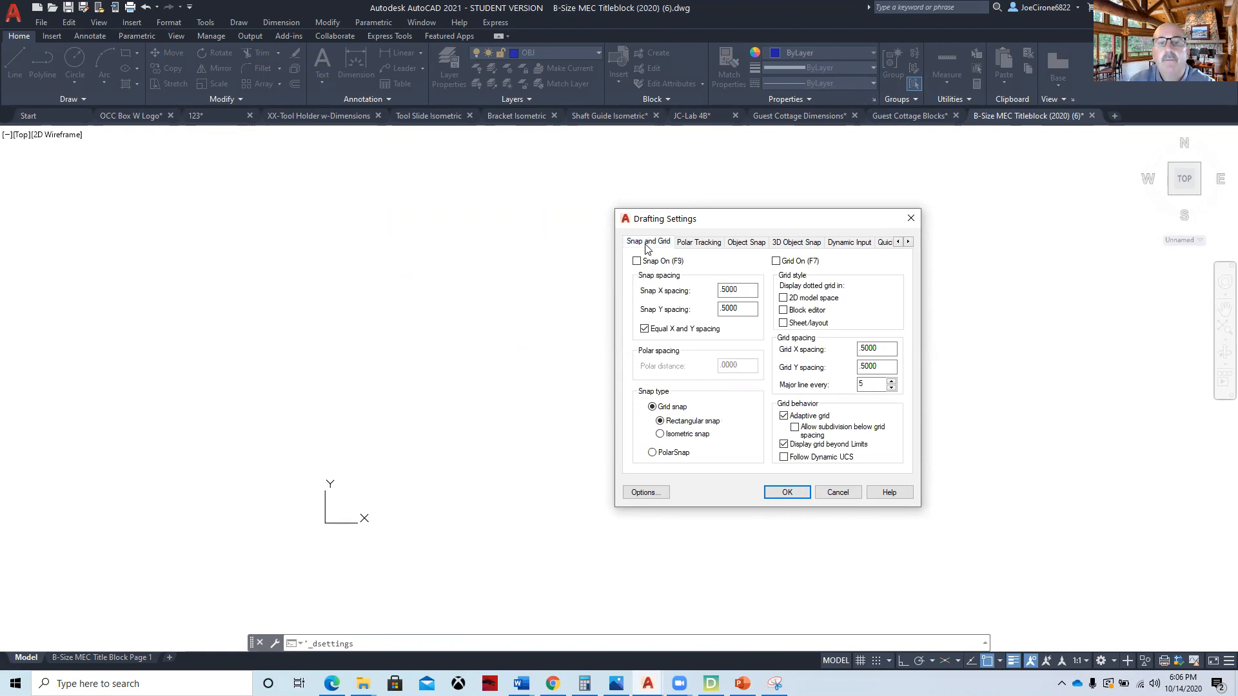
{"action": "left_click", "coordinate": [660, 435]}
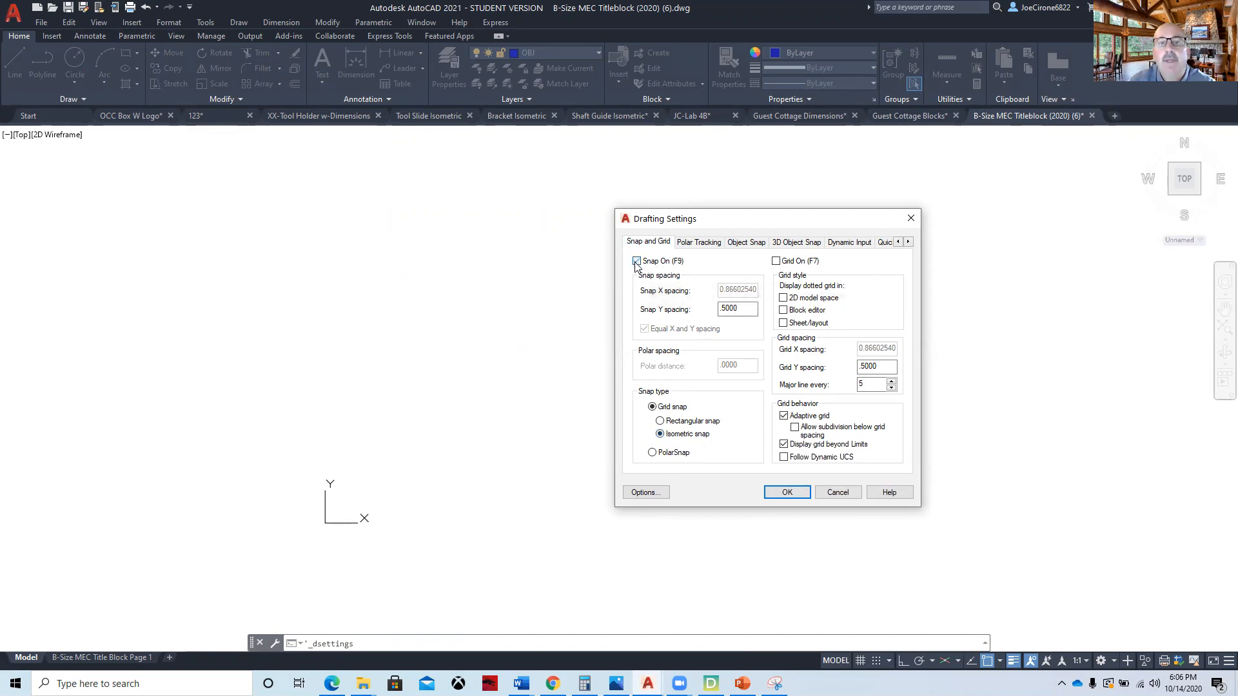
{"action": "left_click", "coordinate": [776, 261]}
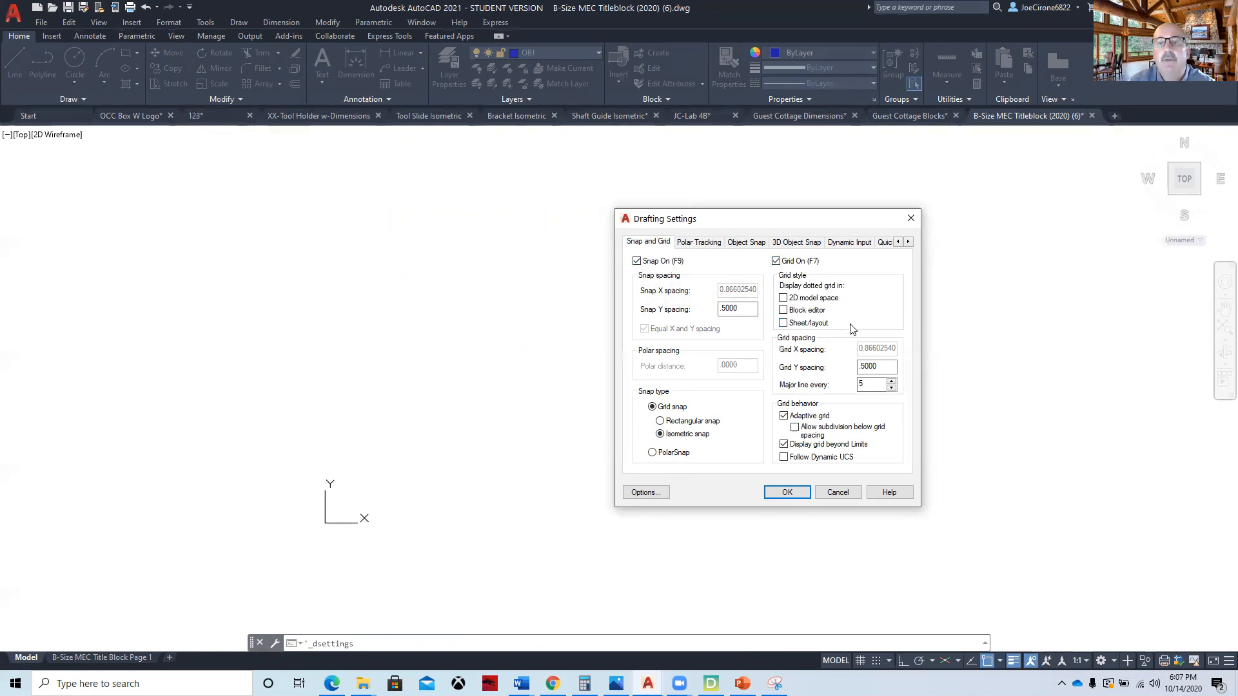
{"action": "left_click", "coordinate": [788, 492]}
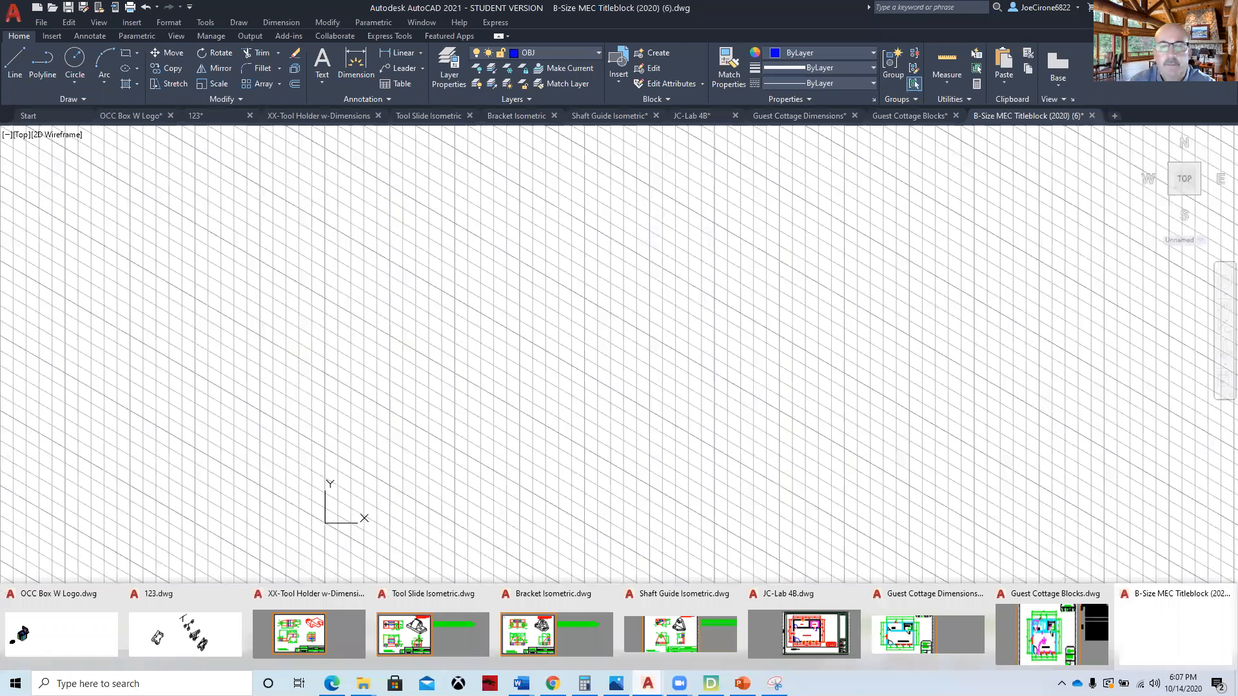
Switch to the Module 7 slides in the browser and examine Figure 7.2 on isometric line and ellipse orientation.
{"action": "mouse_move", "coordinate": [521, 684]}
{"action": "left_click", "coordinate": [553, 647]}
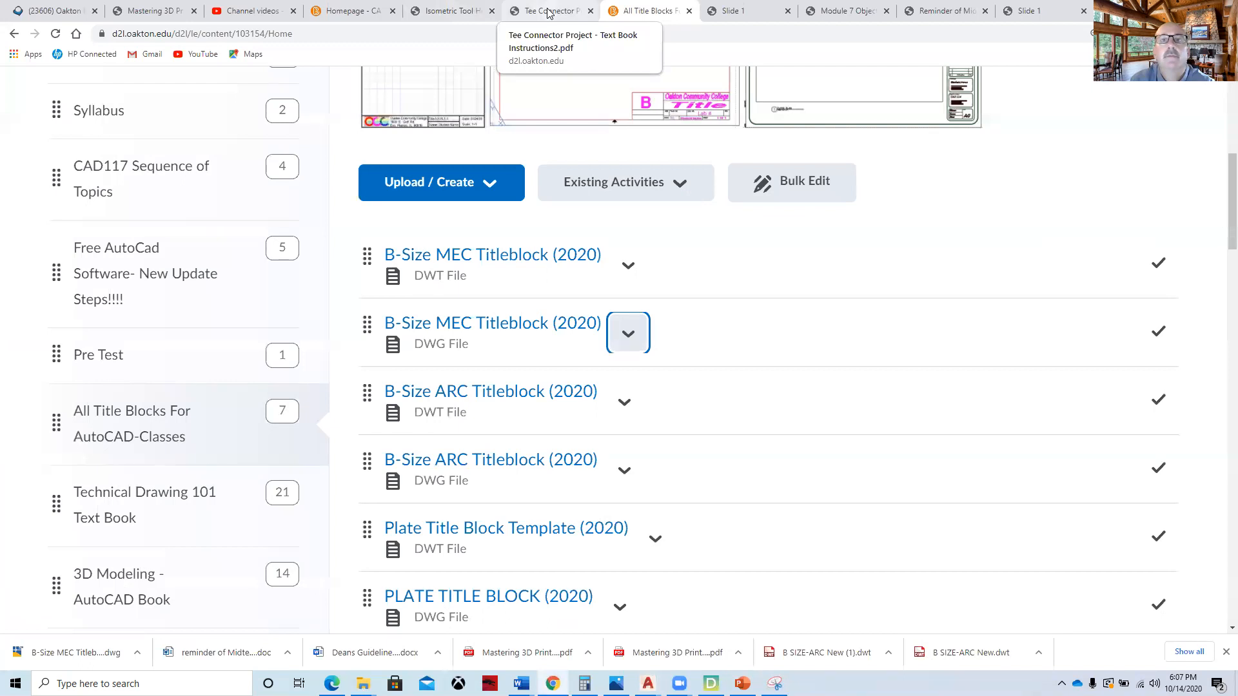
{"action": "left_click", "coordinate": [740, 13]}
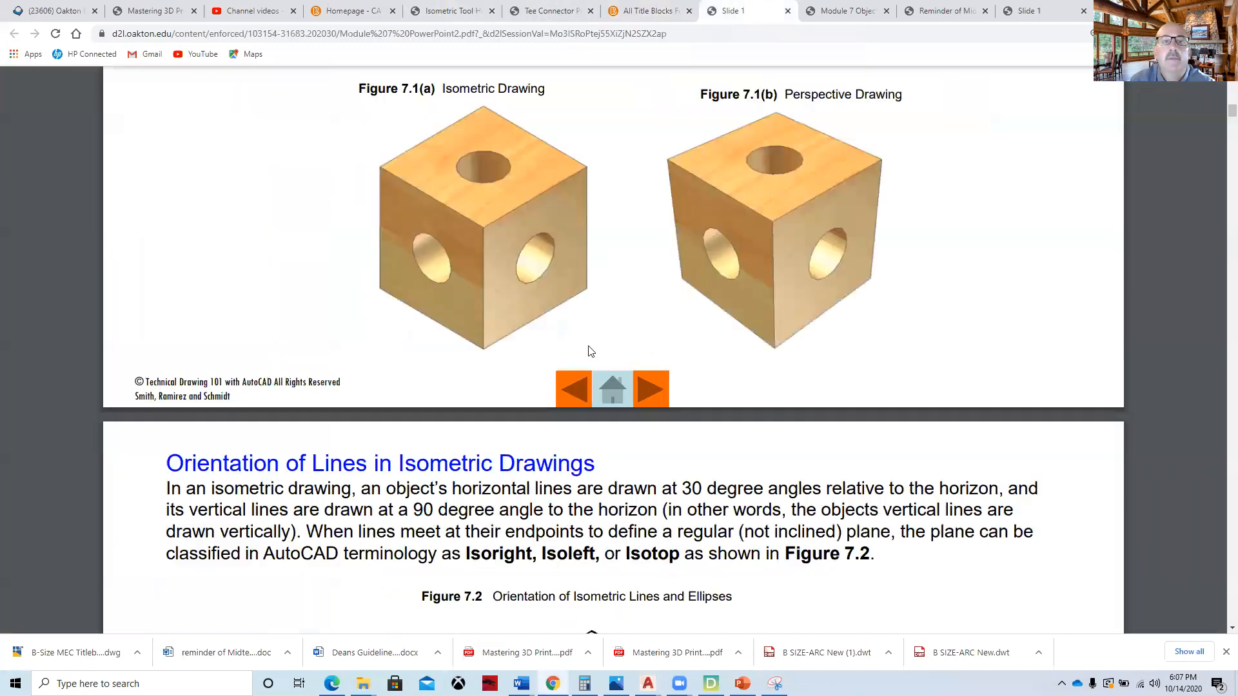
{"action": "scroll", "coordinate": [589, 347], "scroll_direction": "up", "scroll_amount": 15}
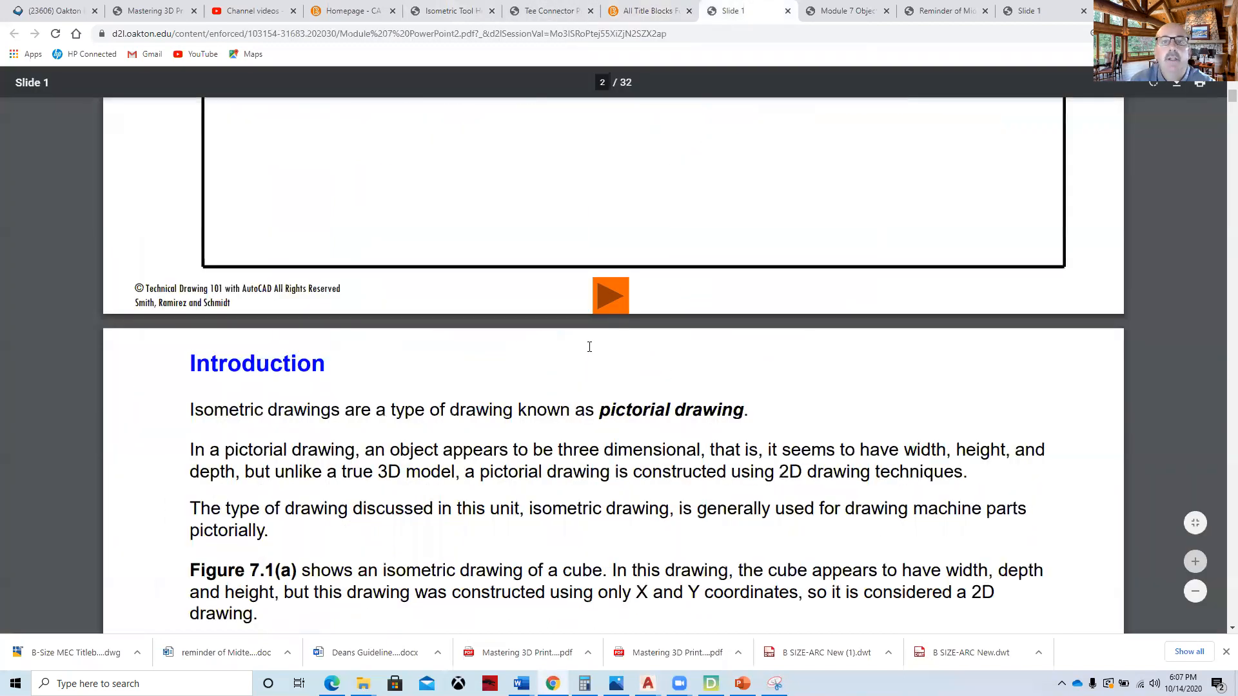
{"action": "scroll", "coordinate": [590, 346], "scroll_direction": "up", "scroll_amount": 5}
{"action": "scroll", "coordinate": [589, 347], "scroll_direction": "down", "scroll_amount": 20}
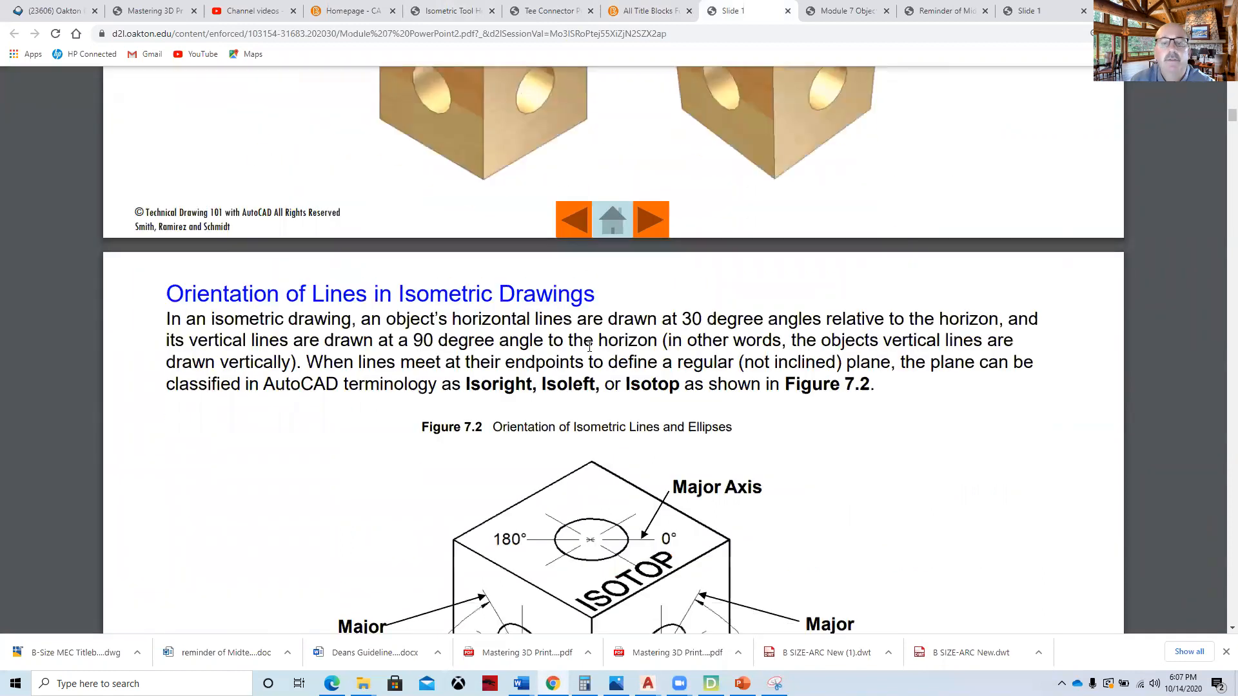
{"action": "scroll", "coordinate": [532, 419], "scroll_direction": "down", "scroll_amount": 4}
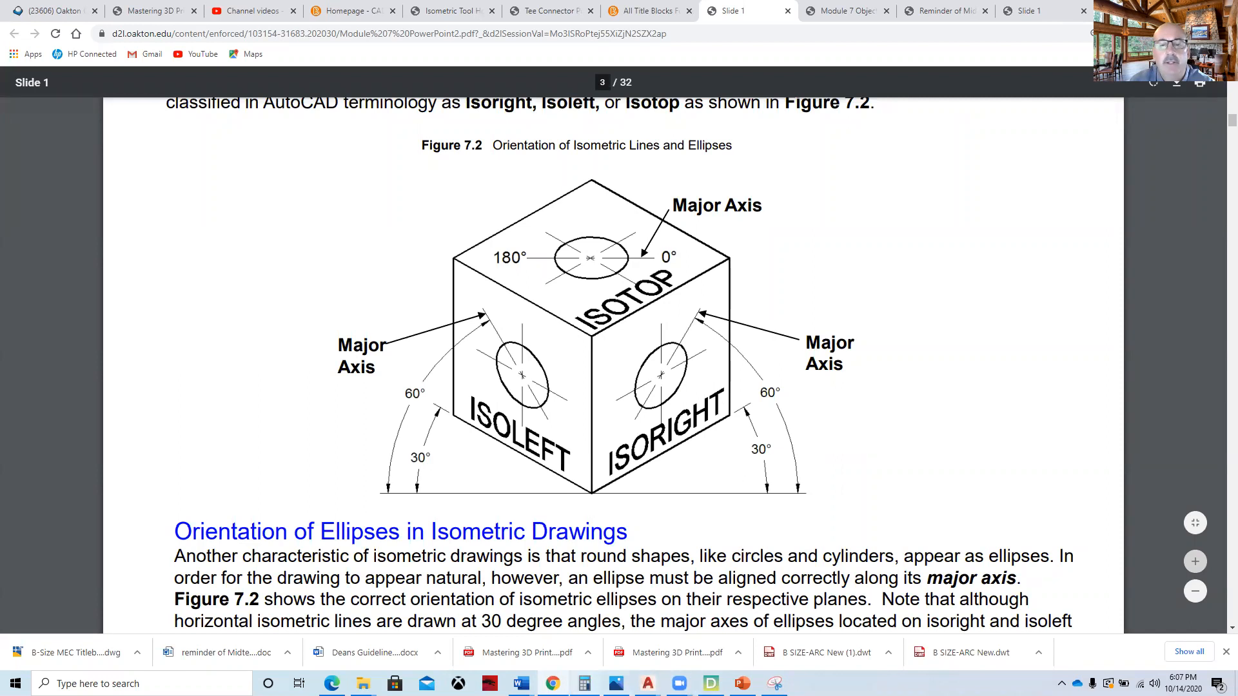
Return to the B-Size MEC Titleblock drawing in AutoCAD and turn on Ortho mode.
{"action": "mouse_move", "coordinate": [648, 684]}
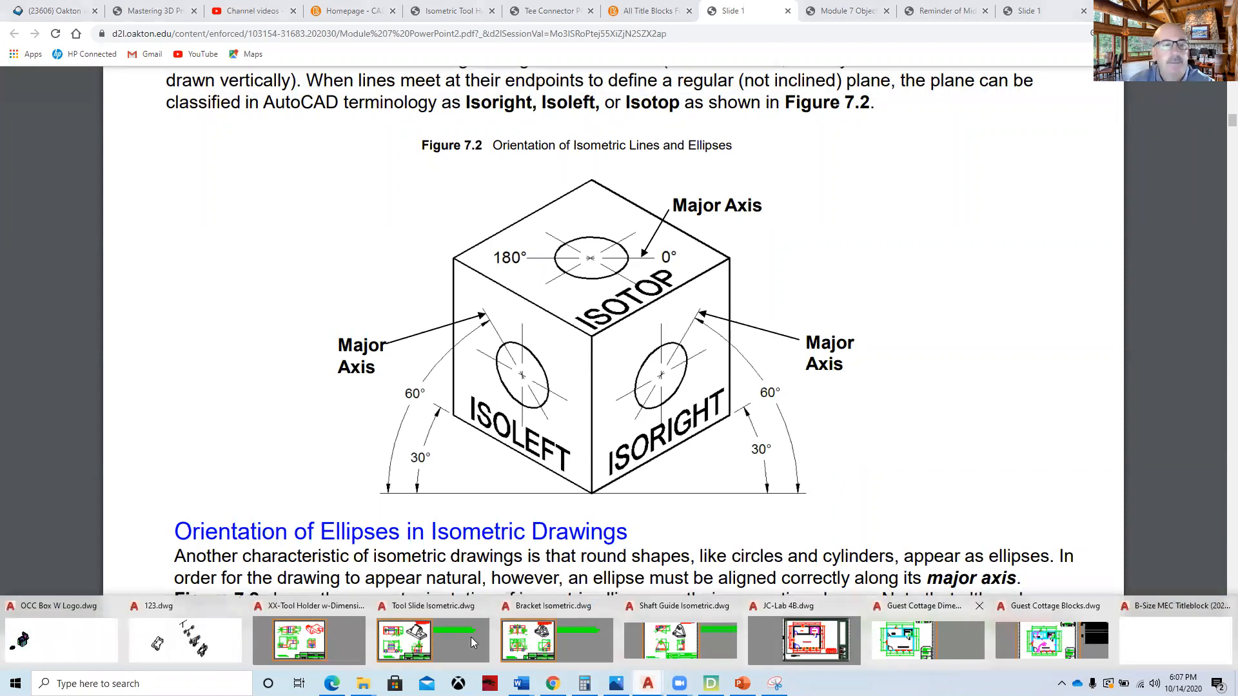
{"action": "left_click", "coordinate": [1174, 638]}
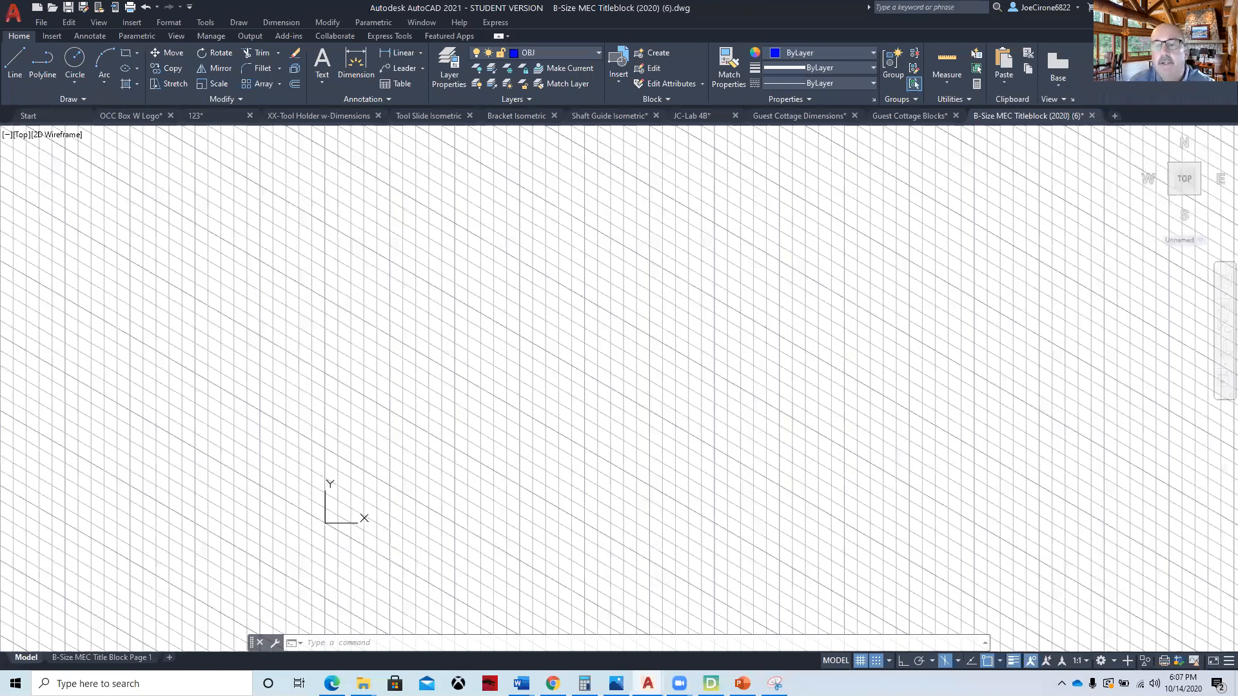
{"action": "left_click", "coordinate": [902, 661]}
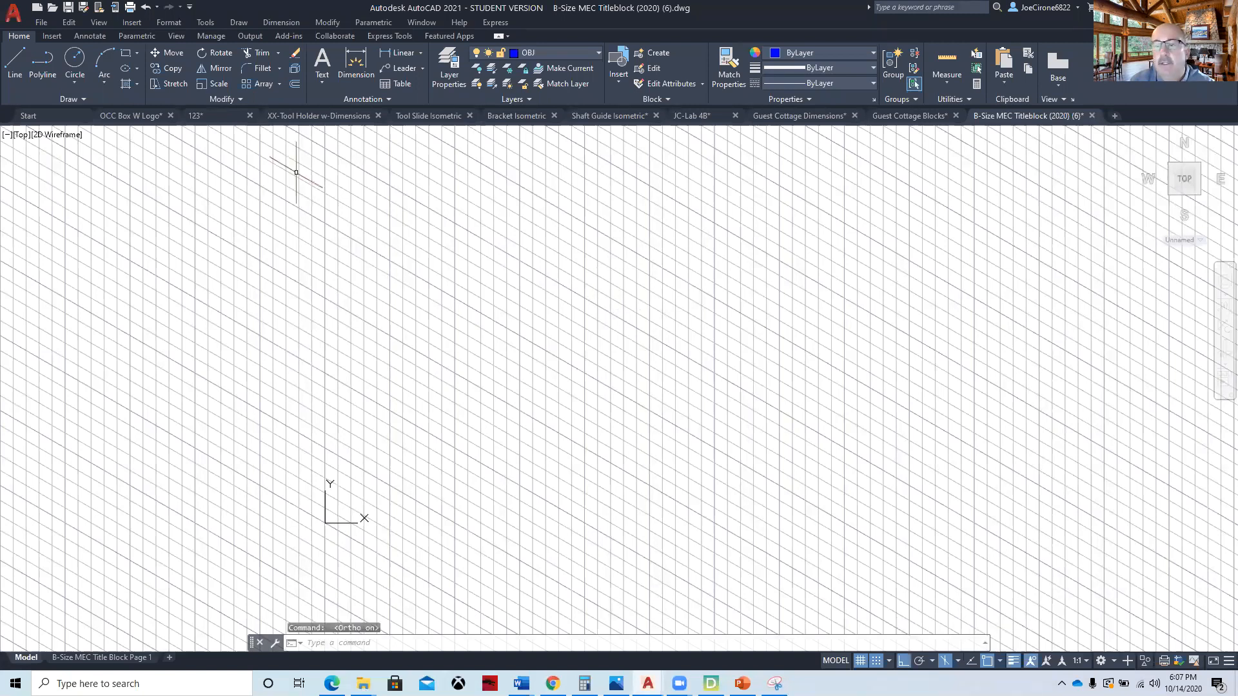
Draw a closed four-line top face on the top isoplane, about 27.5 by 29.5 units.
{"action": "left_click", "coordinate": [13, 66]}
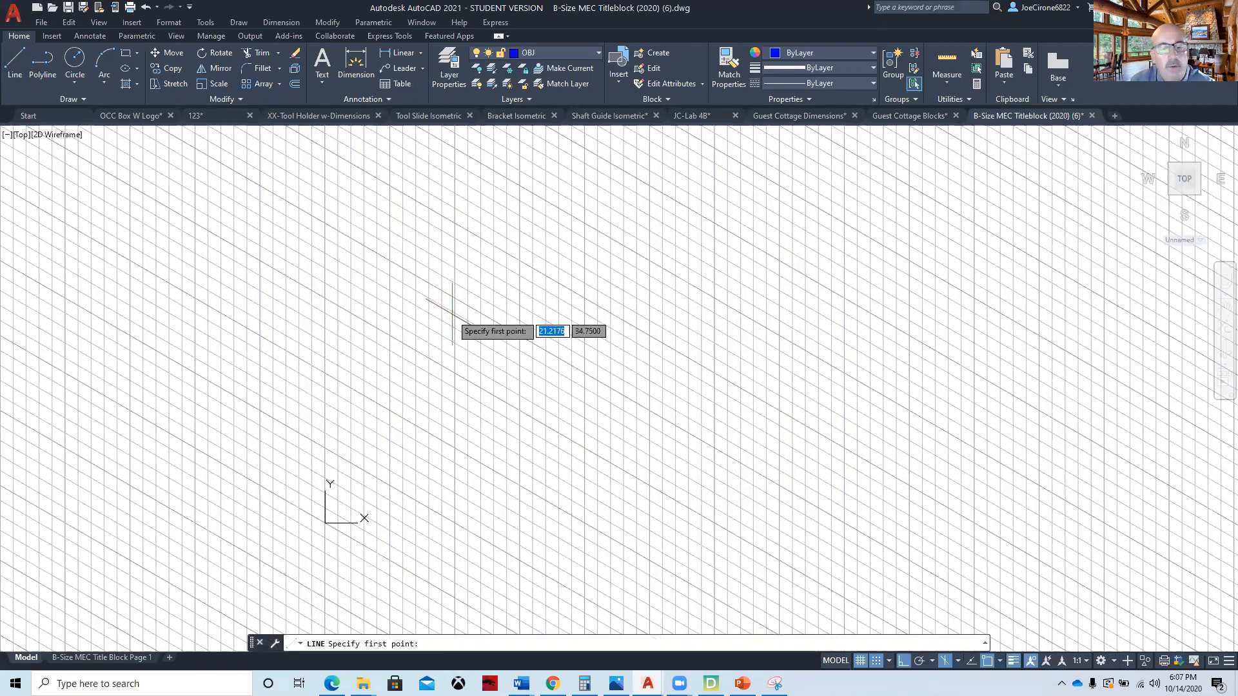
{"action": "key", "text": "F5"}
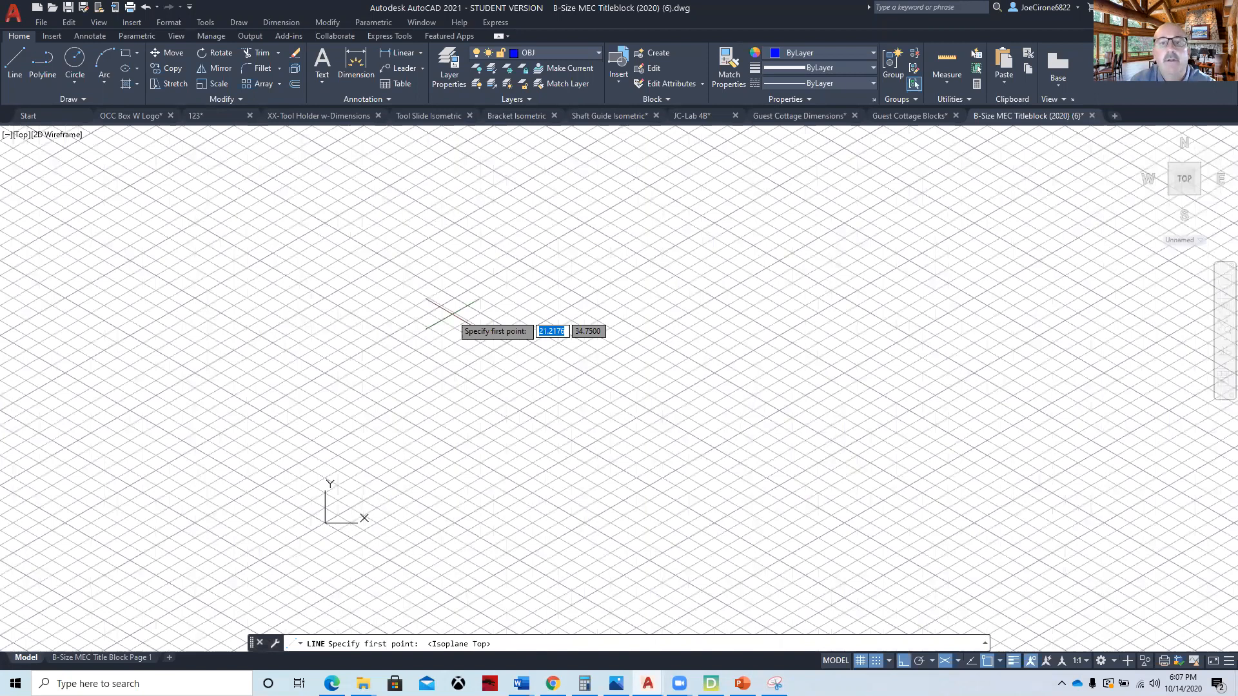
{"action": "left_click", "coordinate": [454, 314]}
{"action": "left_click", "coordinate": [598, 395]}
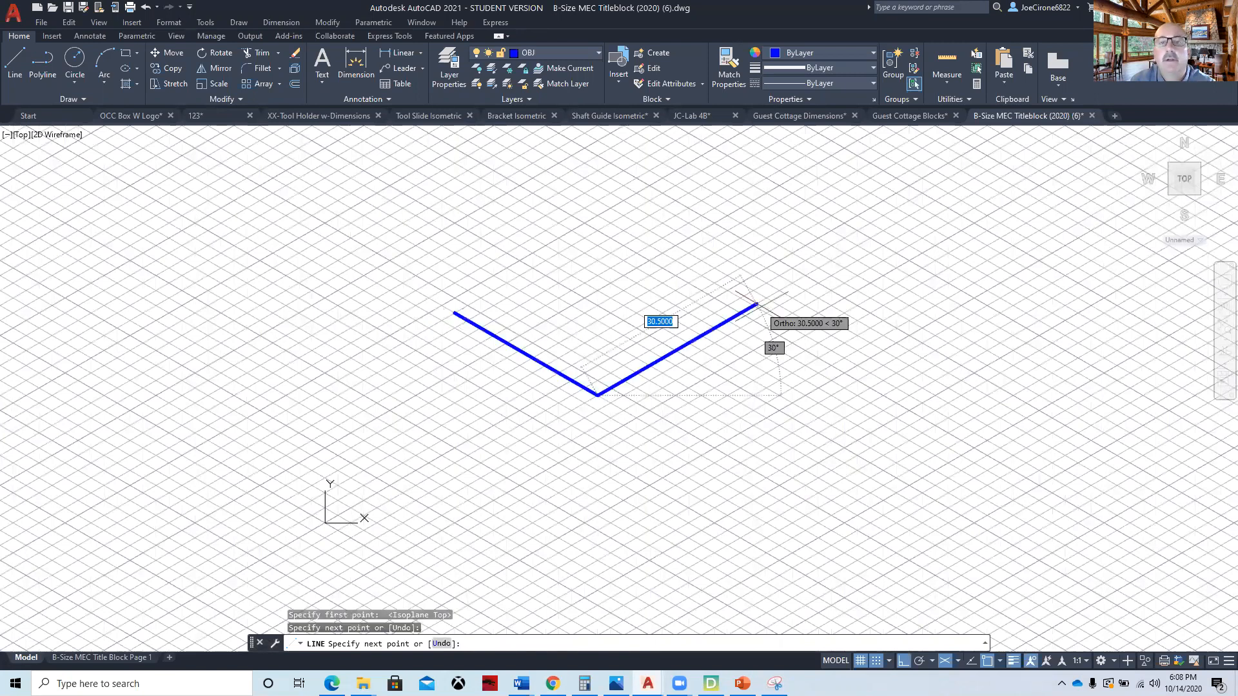
{"action": "left_click", "coordinate": [750, 307]}
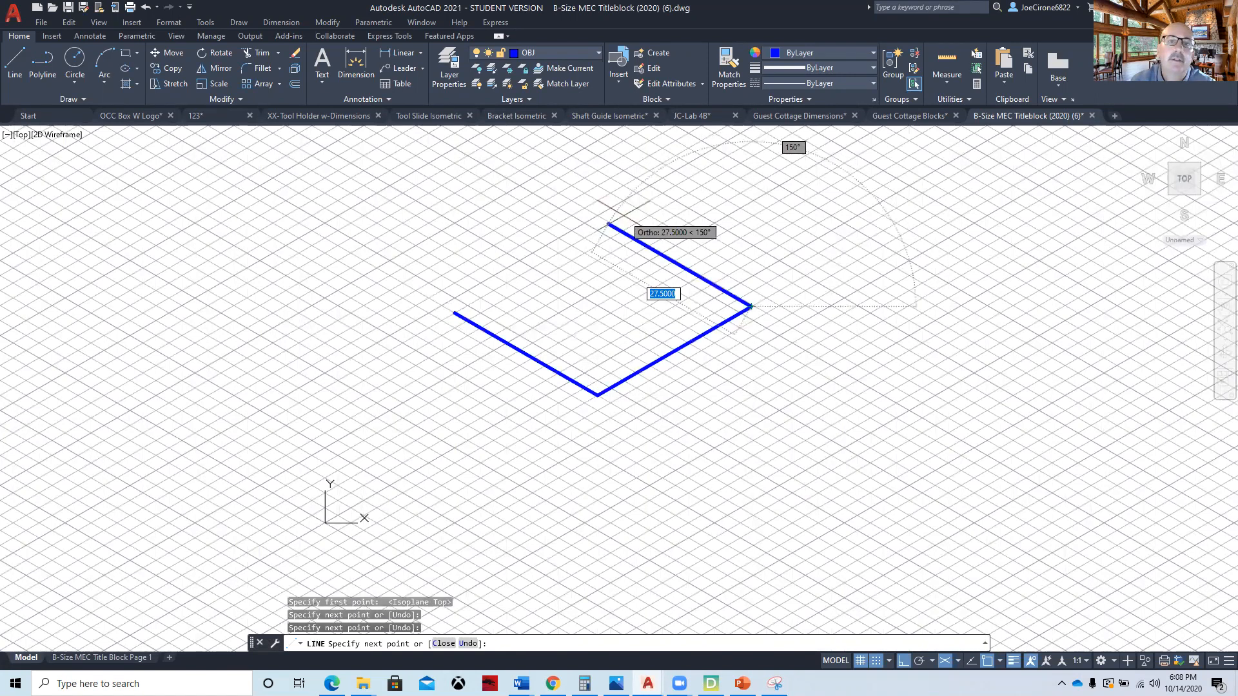
{"action": "left_click", "coordinate": [608, 224]}
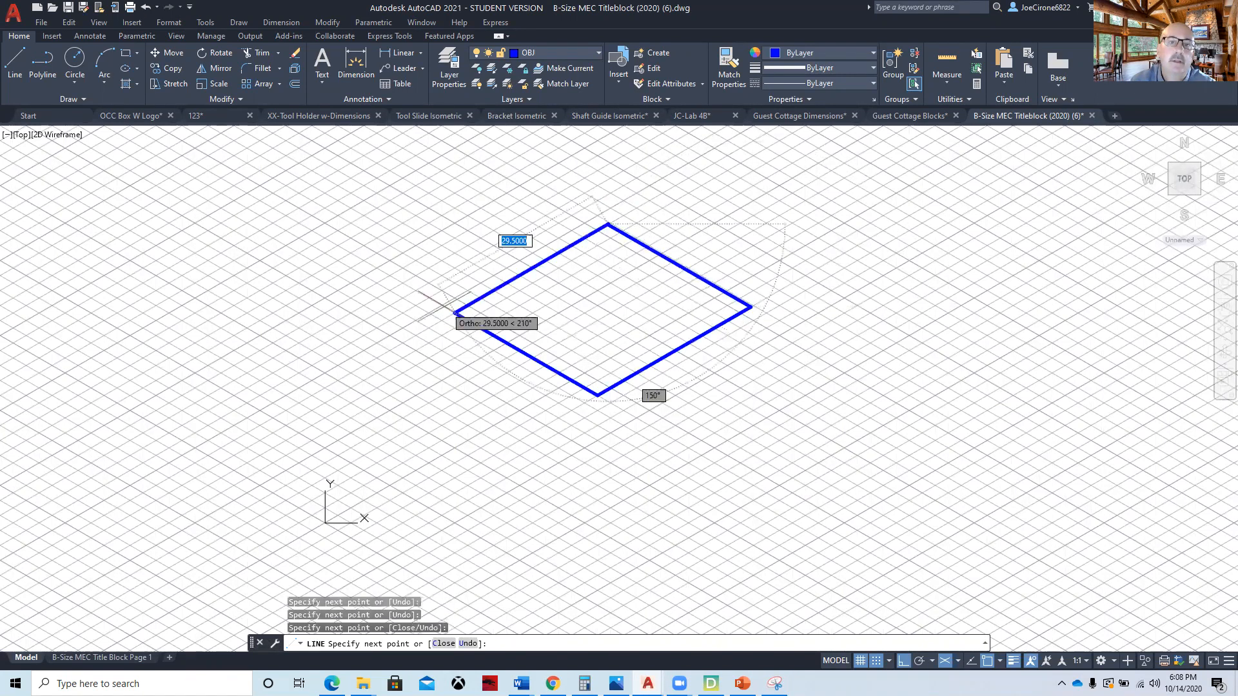
{"action": "left_click", "coordinate": [455, 312]}
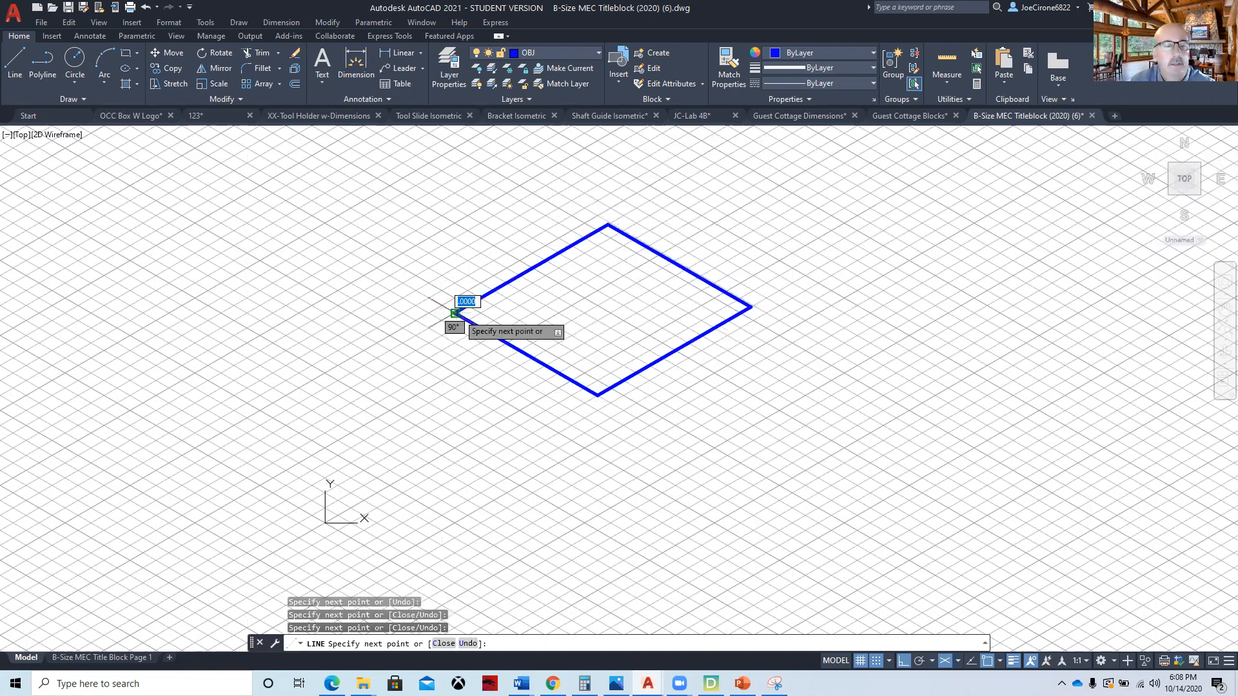
{"action": "key", "text": "Escape"}
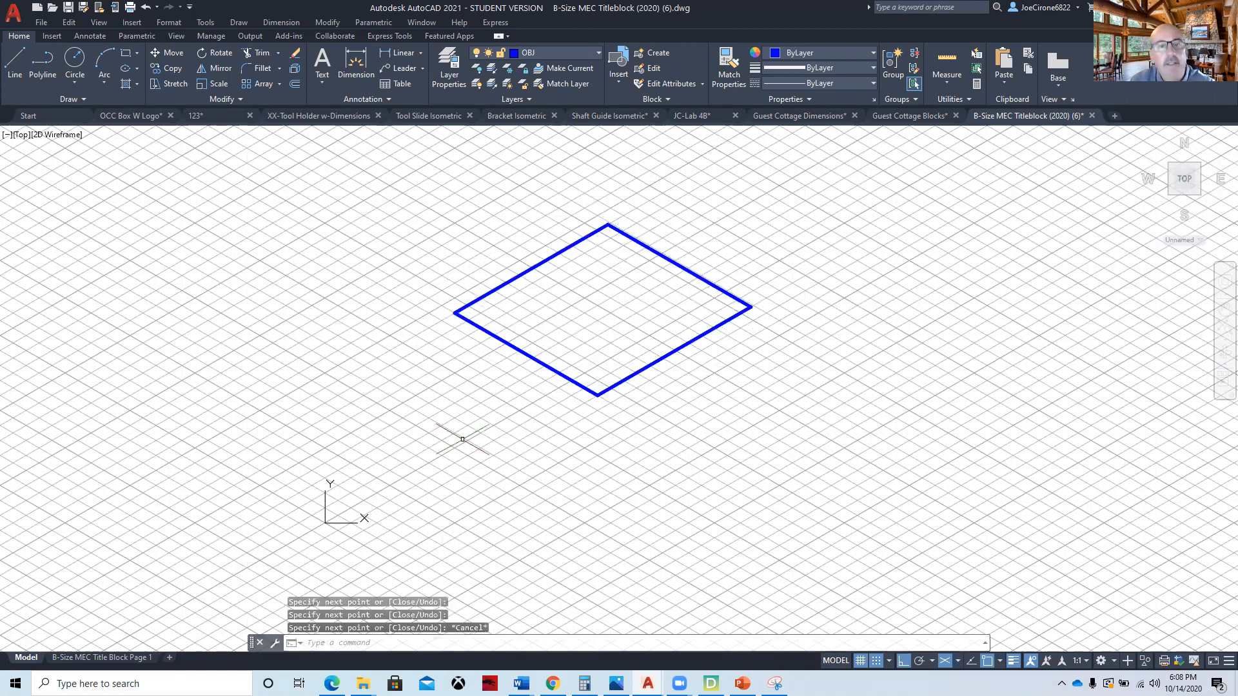
Switch to the right isoplane and draw a vertical line down from the top face's front corner.
{"action": "key", "text": "F5"}
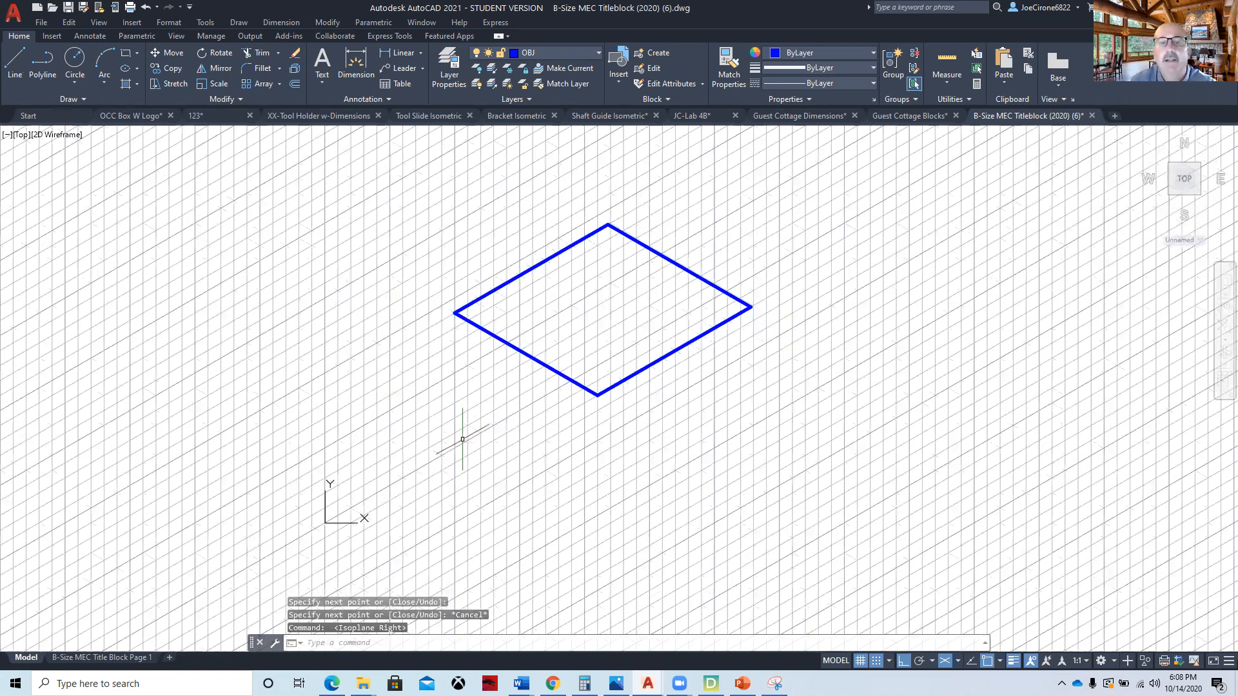
{"action": "key", "text": "Return"}
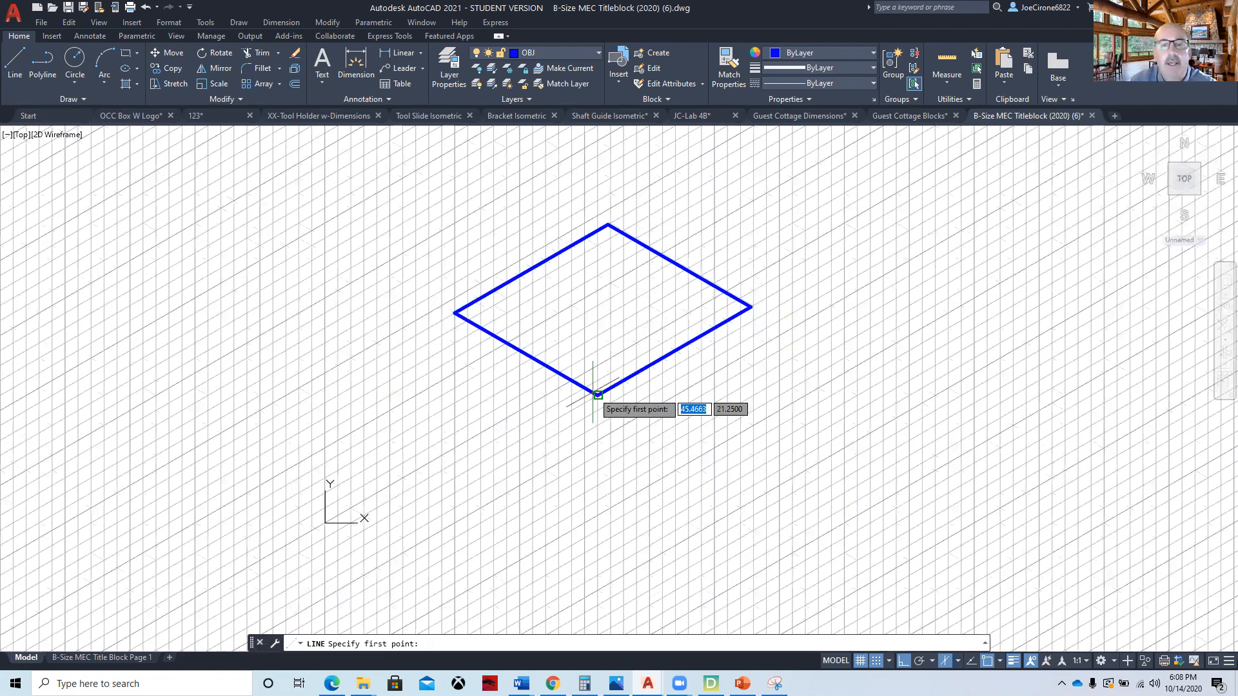
{"action": "left_click", "coordinate": [598, 394]}
{"action": "left_click", "coordinate": [597, 546]}
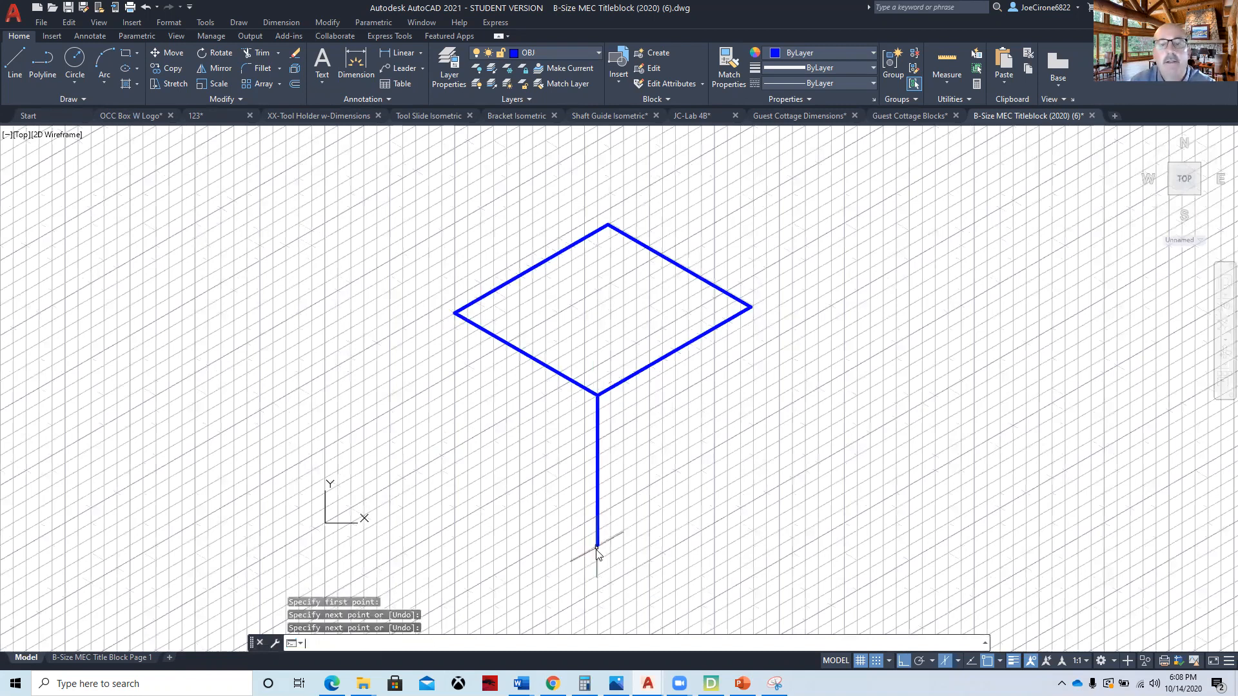
{"action": "key", "text": "Return"}
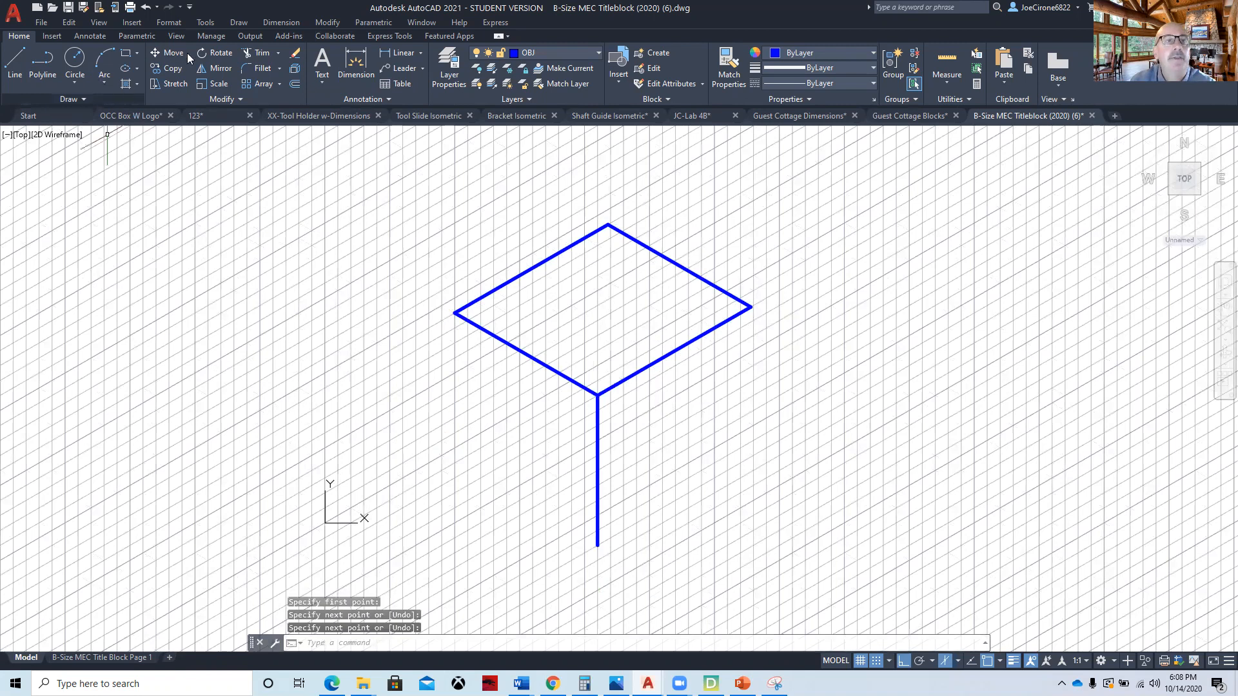
Copy the vertical edge from the front corner to the left and right corners of the top face.
{"action": "left_click", "coordinate": [172, 69]}
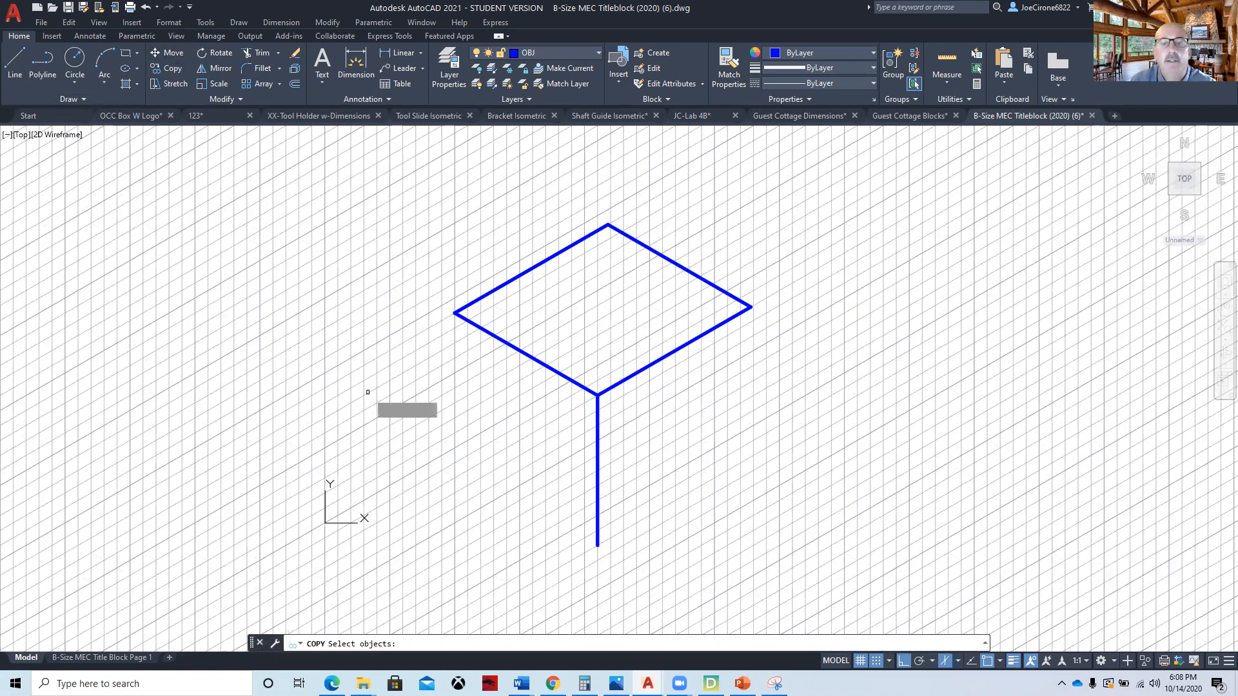
{"action": "left_click", "coordinate": [604, 499]}
{"action": "left_click", "coordinate": [586, 508]}
{"action": "key", "text": "Return"}
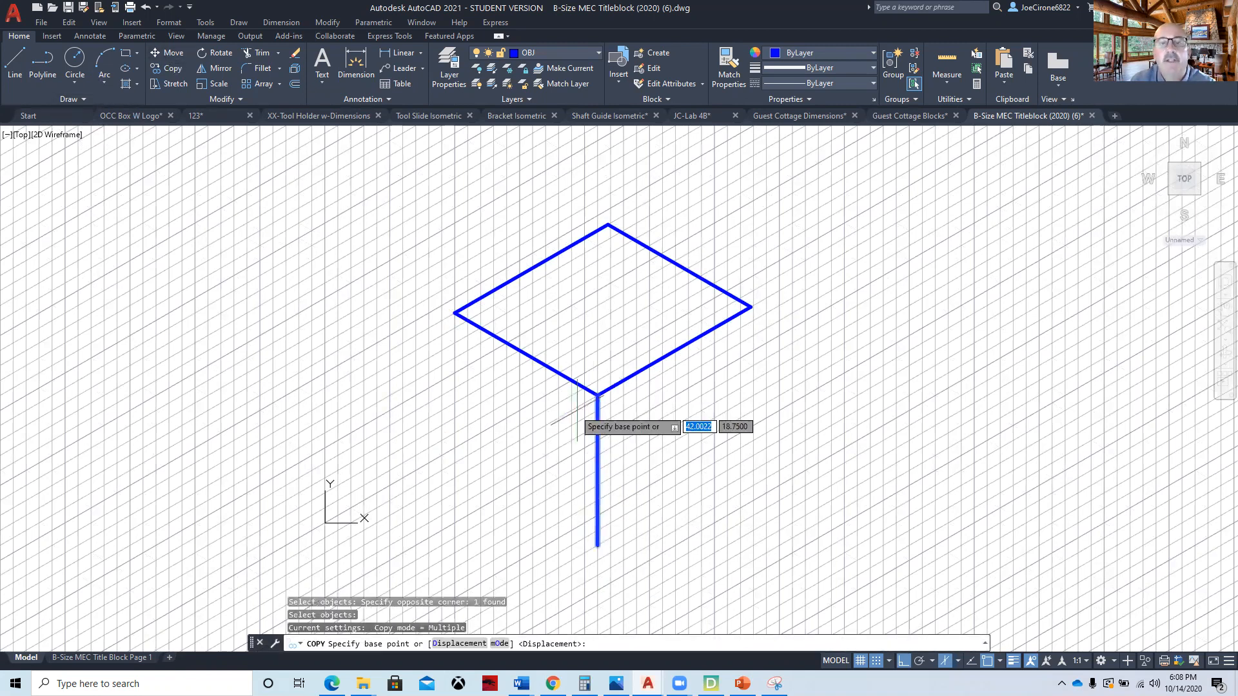
{"action": "left_click", "coordinate": [597, 394]}
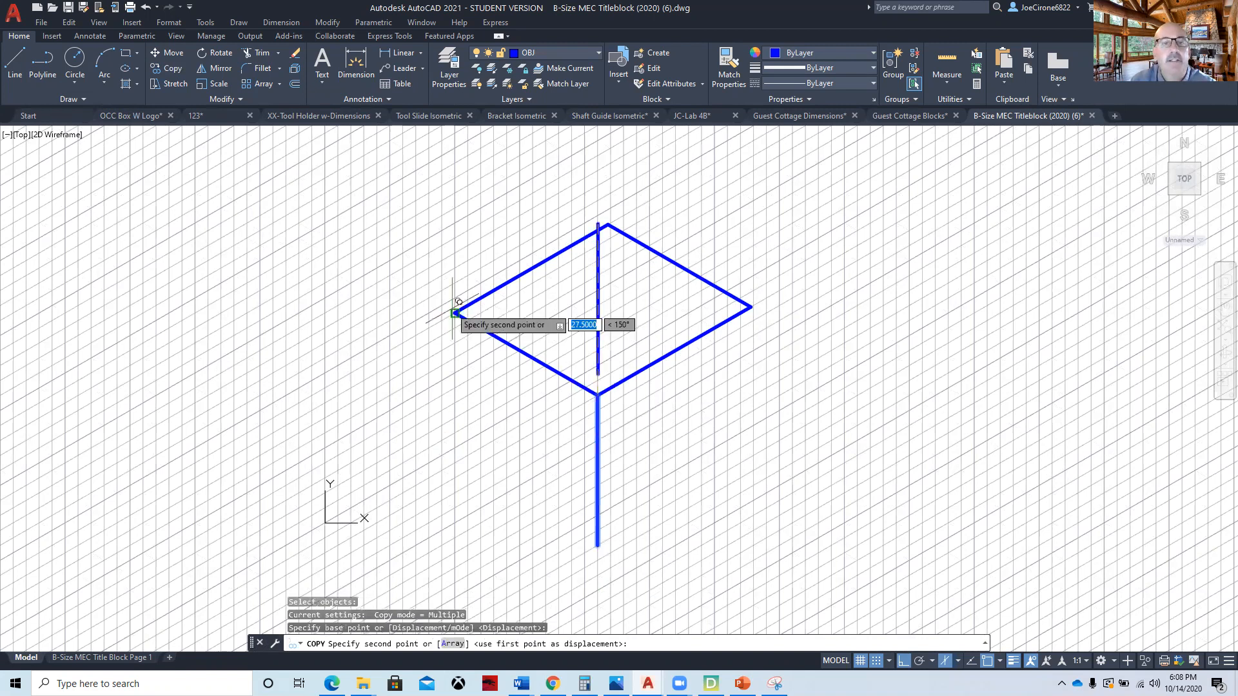
{"action": "left_click", "coordinate": [455, 313]}
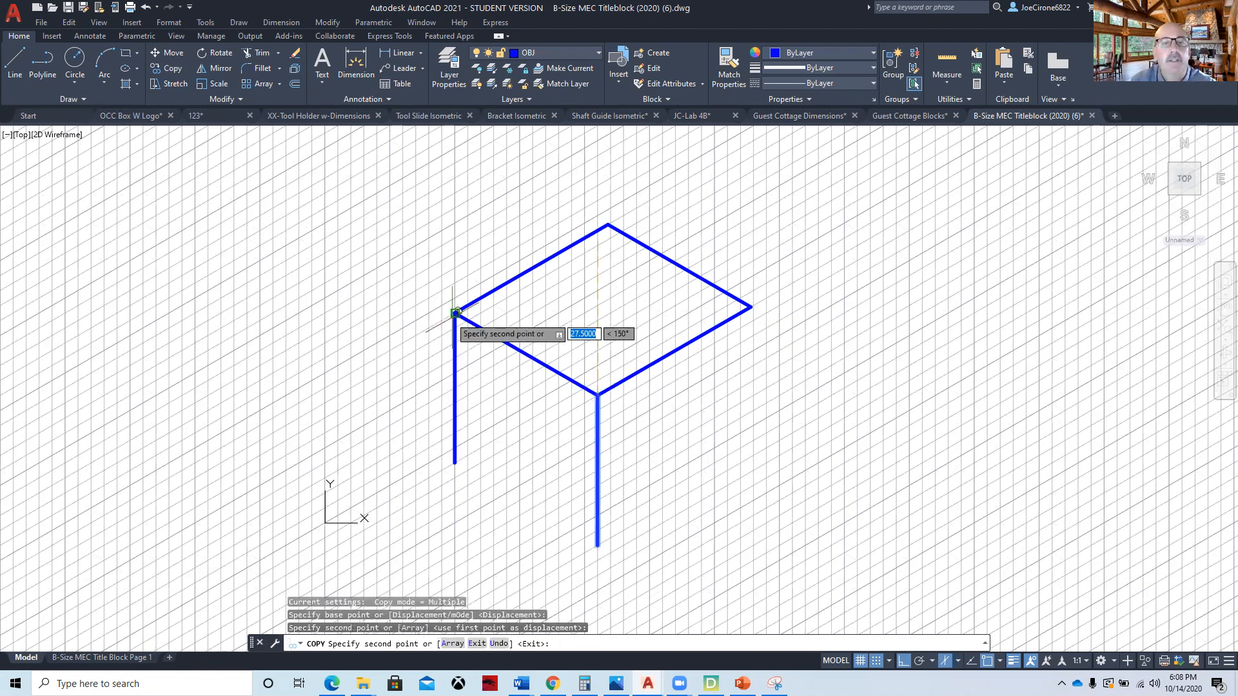
{"action": "left_click", "coordinate": [753, 307]}
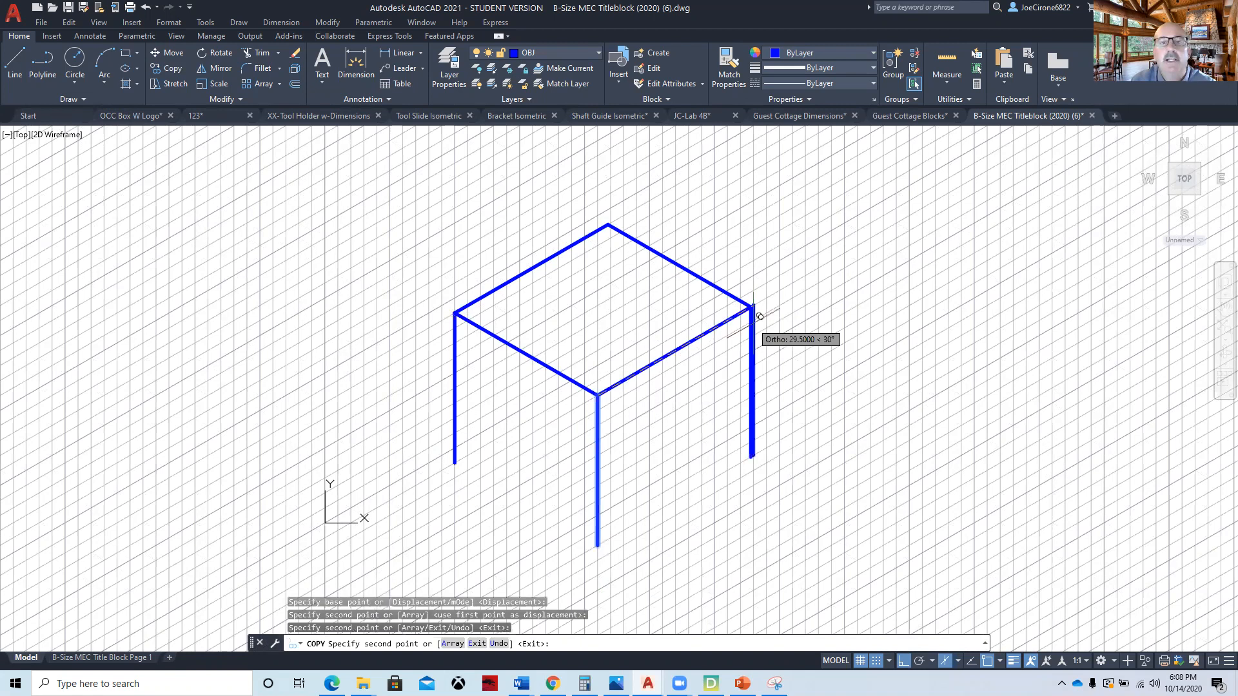
Copy the vertical edge to the back corner of the top face and finish the copy.
{"action": "left_click", "coordinate": [608, 224]}
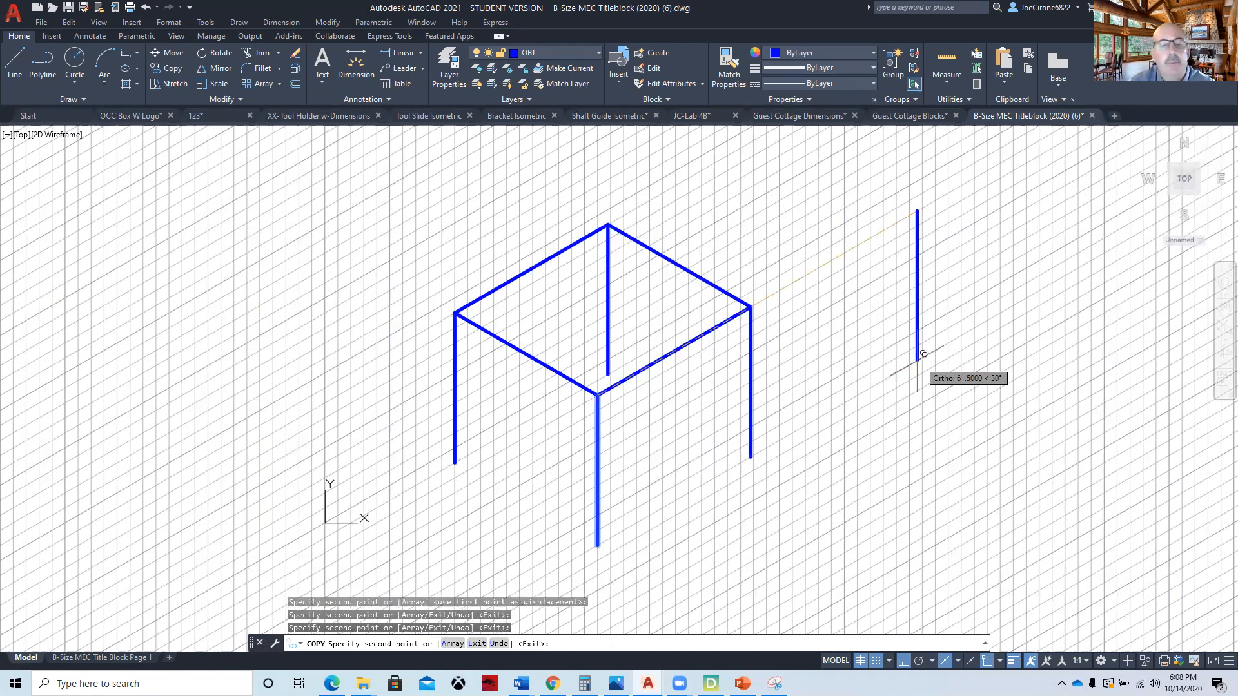
{"action": "key", "text": "Escape"}
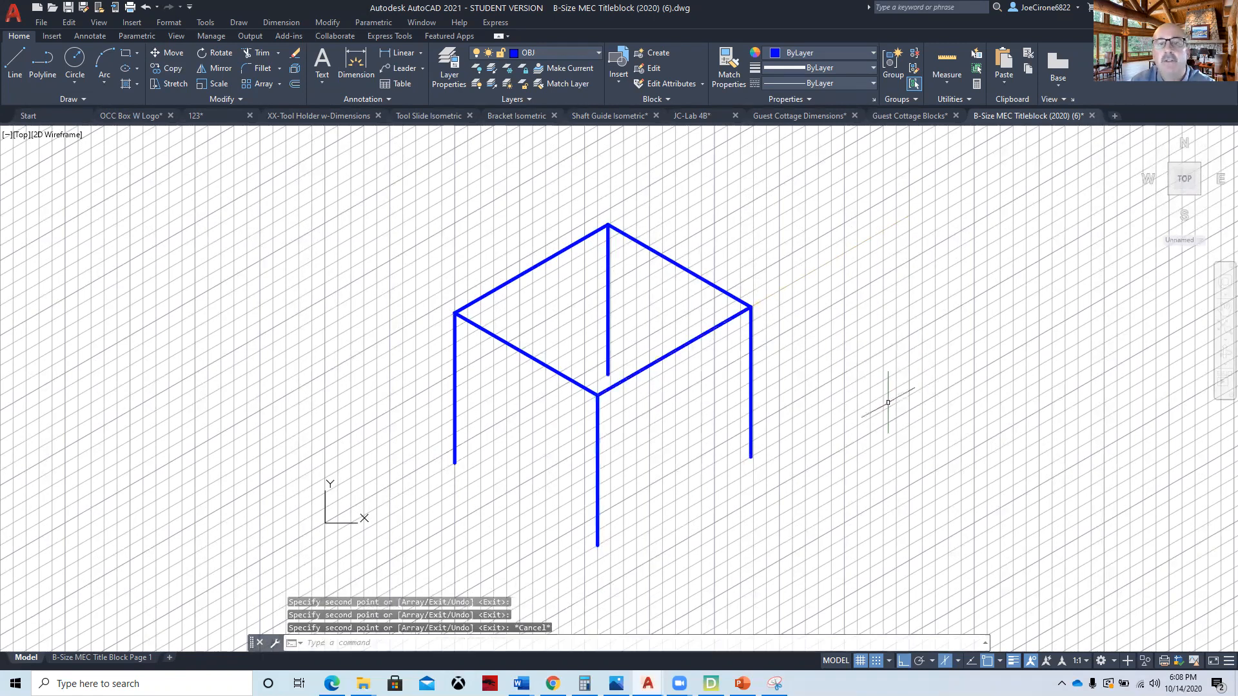
Draw four lines joining the lower ends of the vertical edges to close the bottom face of the box.
{"action": "left_click", "coordinate": [9, 62]}
{"action": "left_click", "coordinate": [597, 545]}
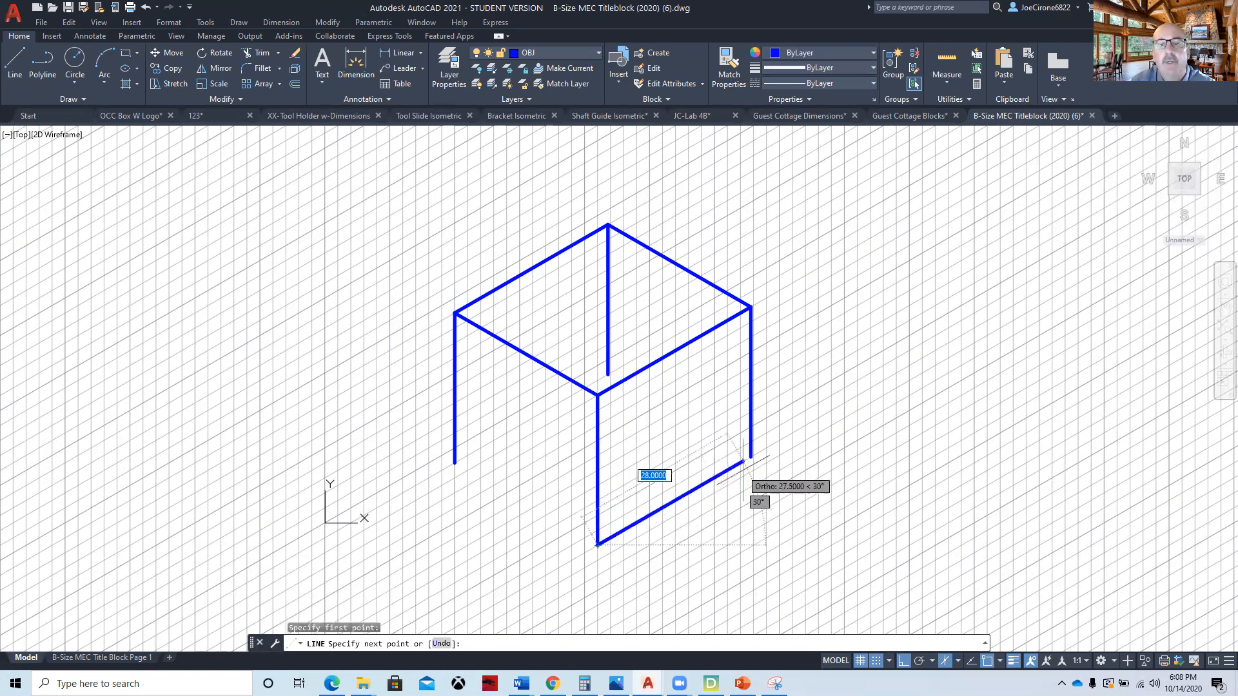
{"action": "left_click", "coordinate": [750, 457]}
{"action": "key", "text": "Return"}
{"action": "key", "text": "Return"}
{"action": "left_click", "coordinate": [751, 456]}
{"action": "left_click", "coordinate": [606, 373]}
{"action": "key", "text": "Return"}
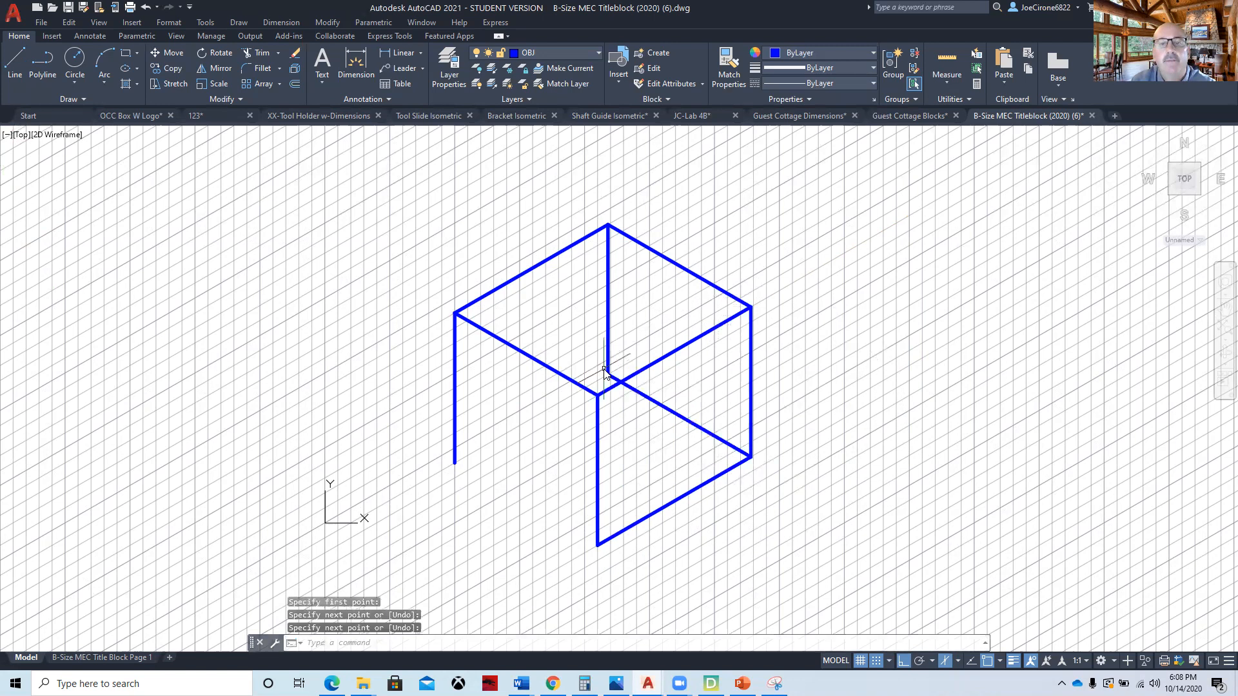
{"action": "key", "text": "Return"}
{"action": "left_click", "coordinate": [605, 373]}
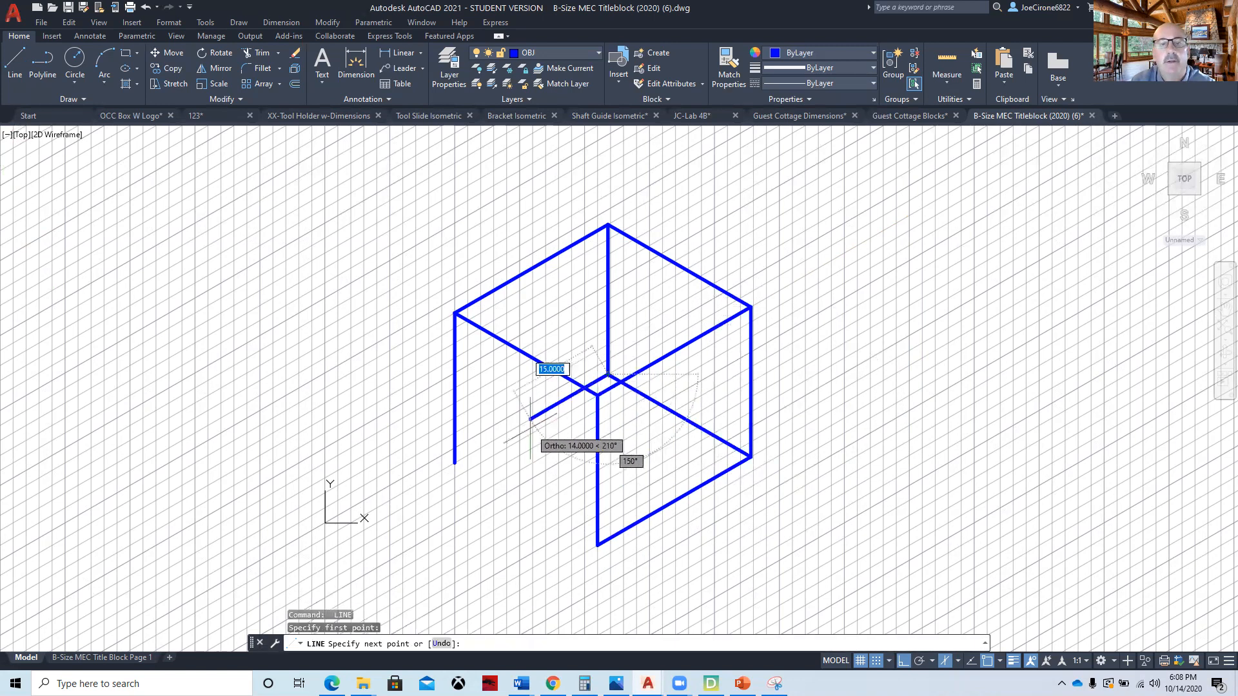
{"action": "left_click", "coordinate": [455, 462]}
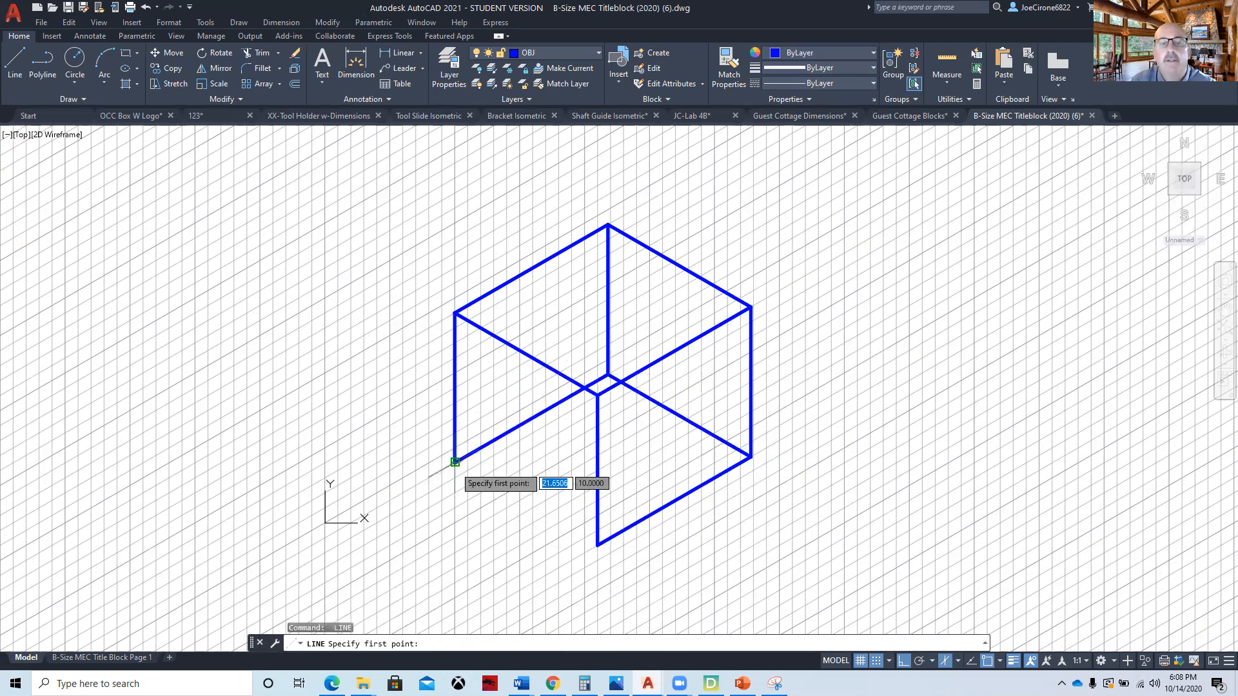
{"action": "left_click", "coordinate": [598, 544]}
{"action": "key", "text": "Escape"}
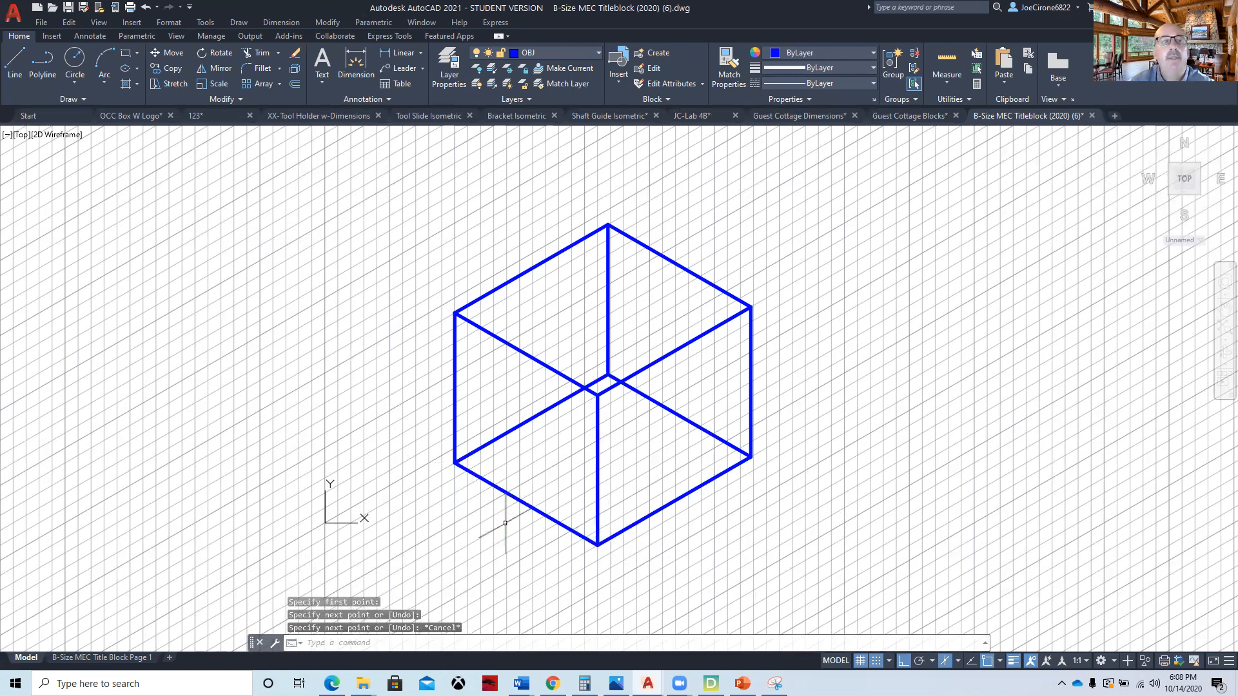
View the box in SE Isometric to check that it is a flat drawing, and return to the Top view.
{"action": "left_click", "coordinate": [21, 135]}
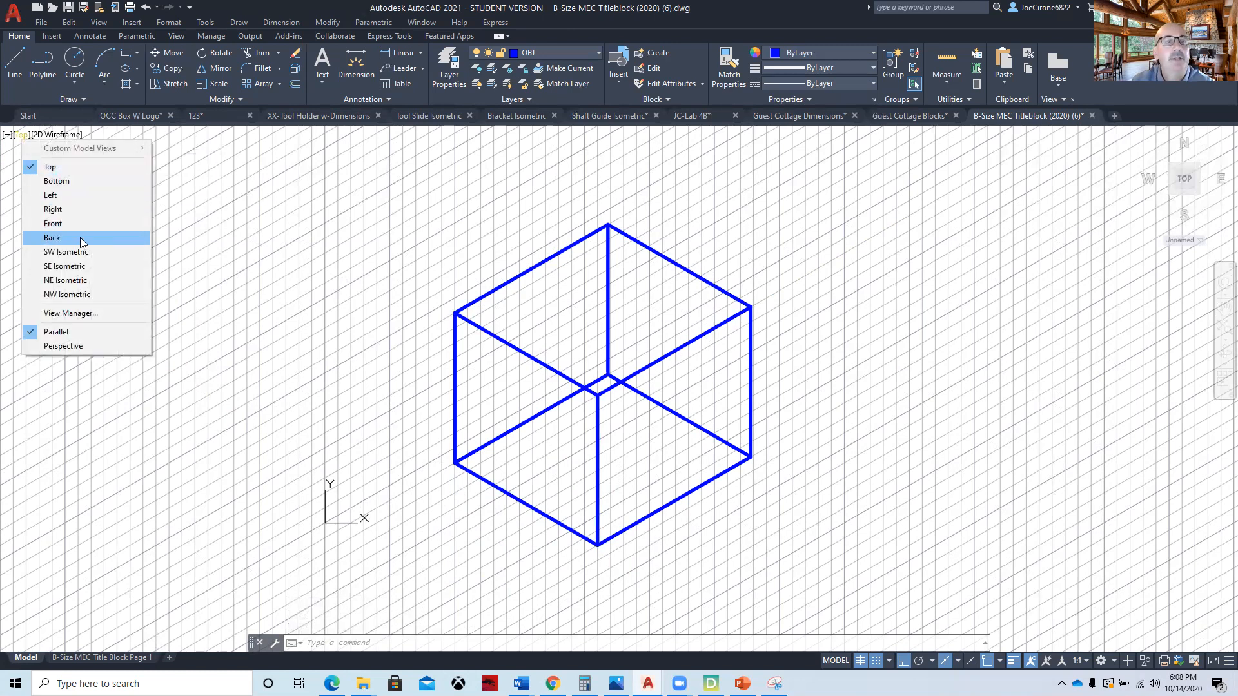
{"action": "left_click", "coordinate": [78, 269]}
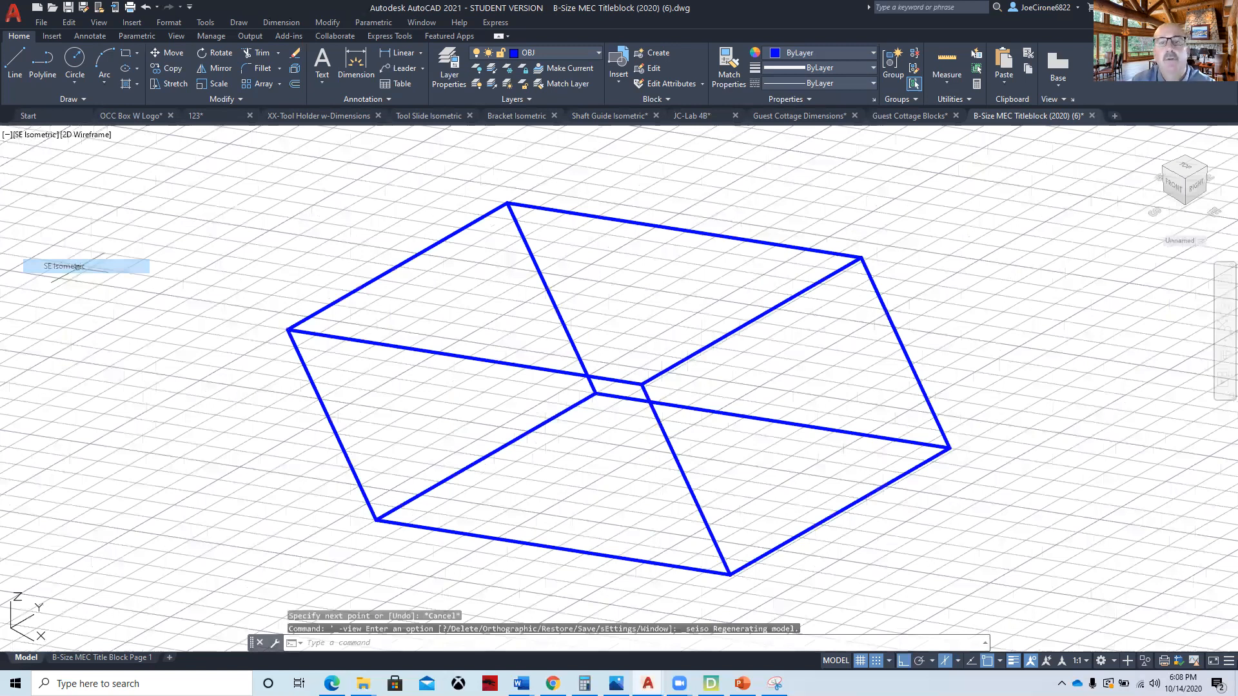
{"action": "left_click", "coordinate": [52, 167]}
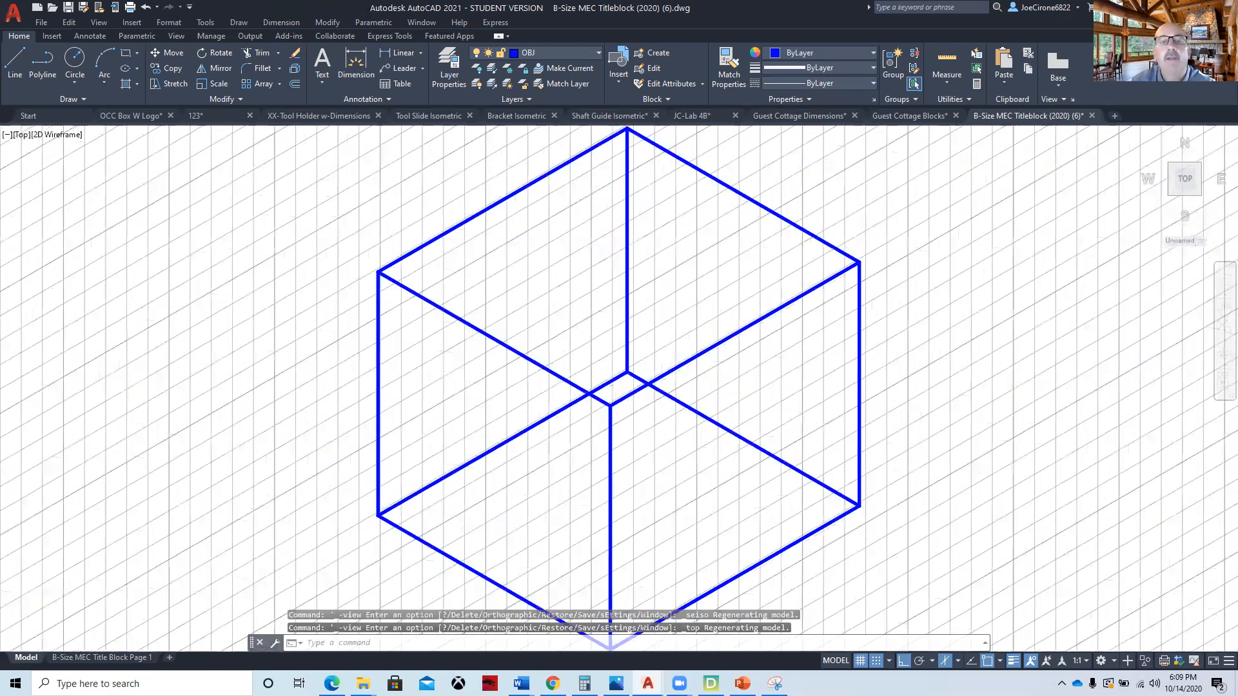
{"action": "scroll", "coordinate": [531, 476], "scroll_direction": "down", "scroll_amount": 2}
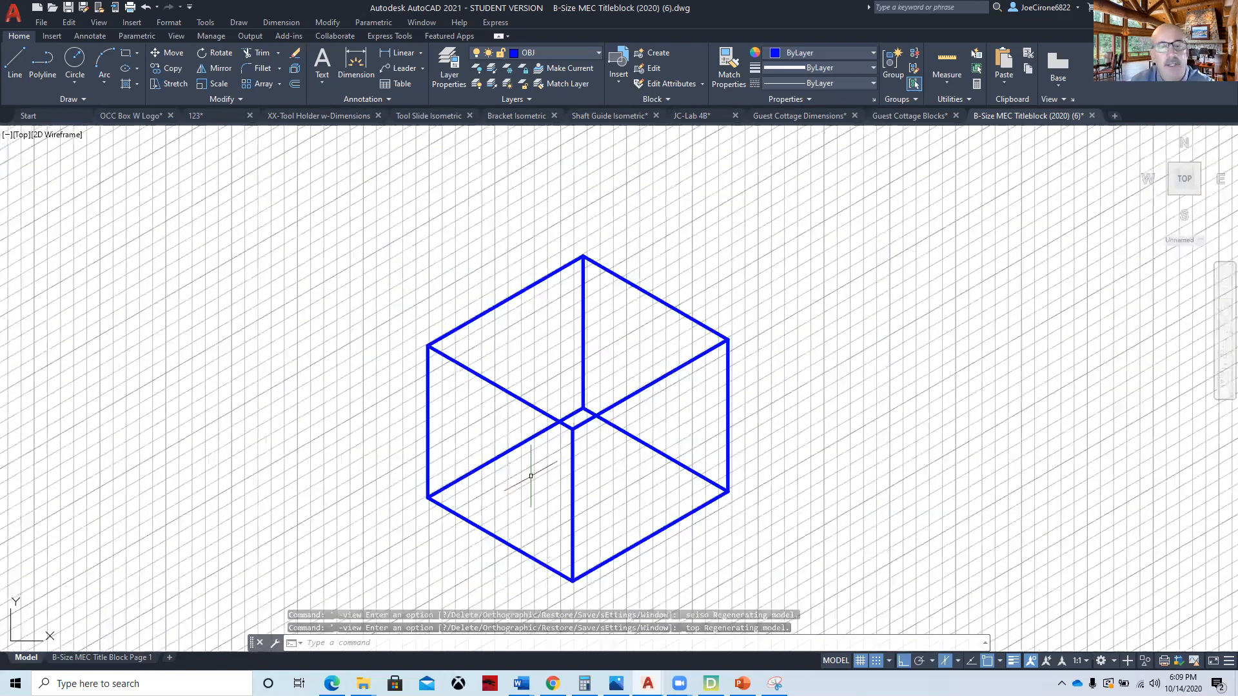
Switch to the left isoplane and make CEN the current layer.
{"action": "key", "text": "F5"}
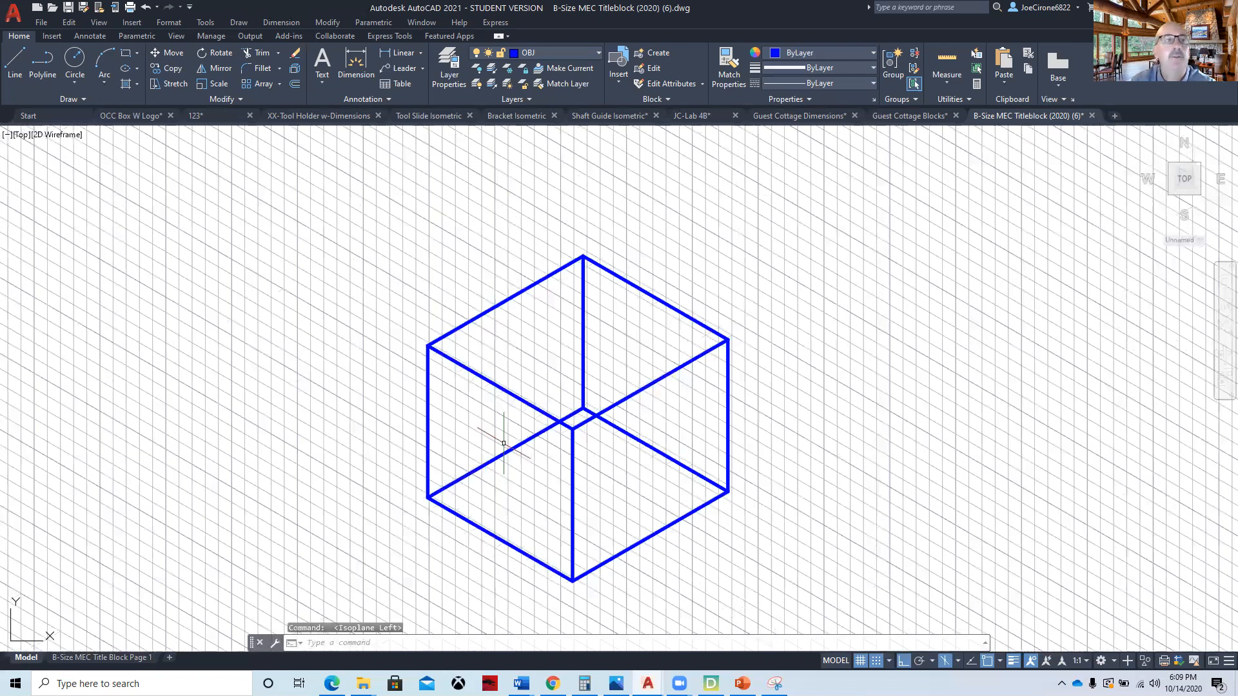
{"action": "left_click", "coordinate": [593, 51]}
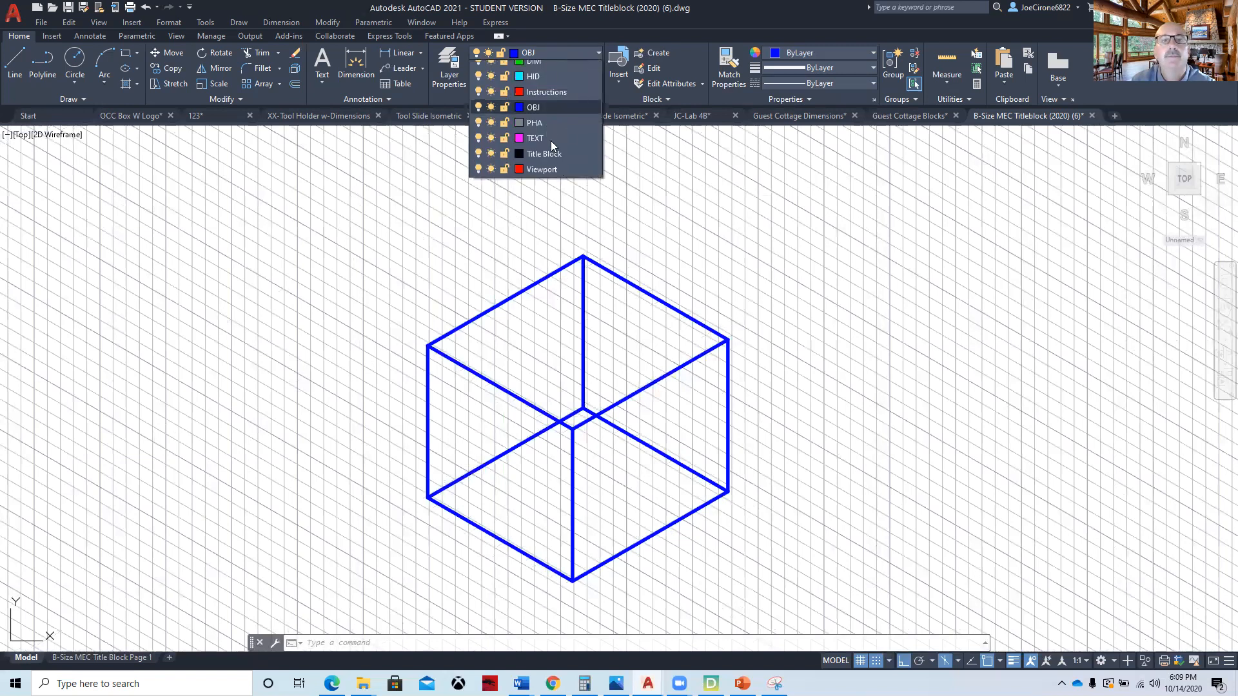
{"action": "scroll", "coordinate": [546, 123], "scroll_direction": "up", "scroll_amount": 2}
{"action": "left_click", "coordinate": [540, 88]}
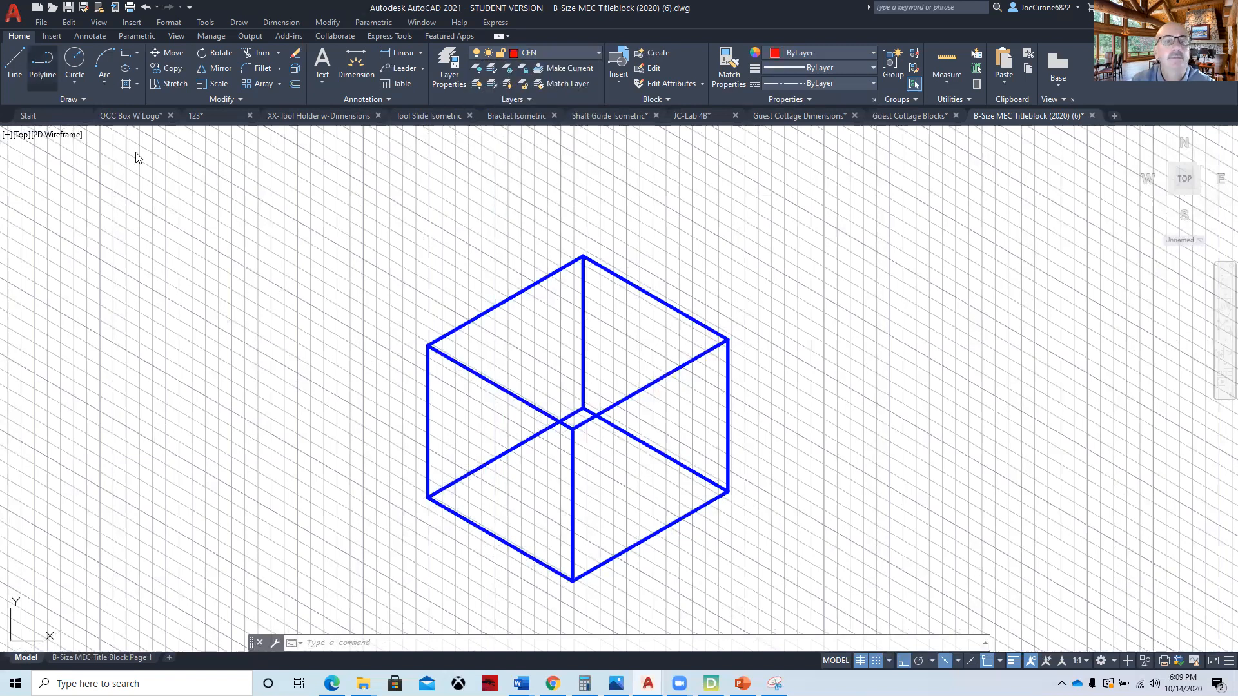
Draw a diagonal centre-layer line across the left face from its upper left corner to its lower right corner.
{"action": "left_click", "coordinate": [15, 62]}
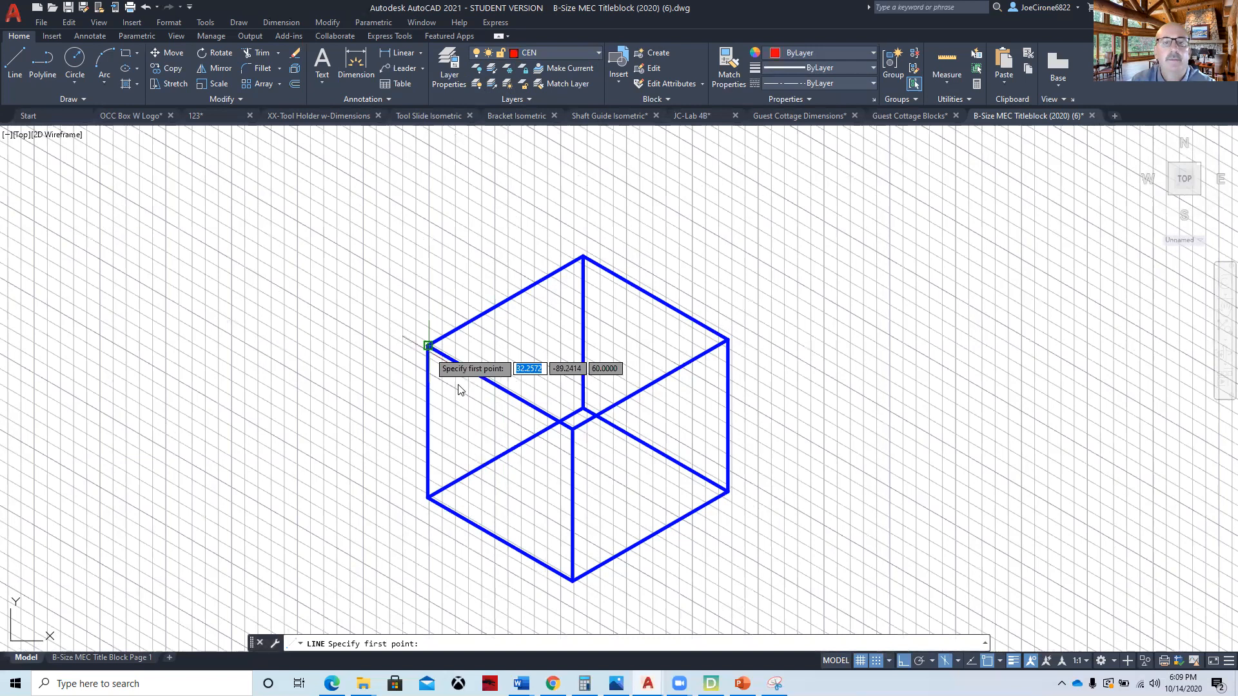
{"action": "left_click", "coordinate": [428, 346]}
{"action": "left_click", "coordinate": [572, 581]}
{"action": "key", "text": "Return"}
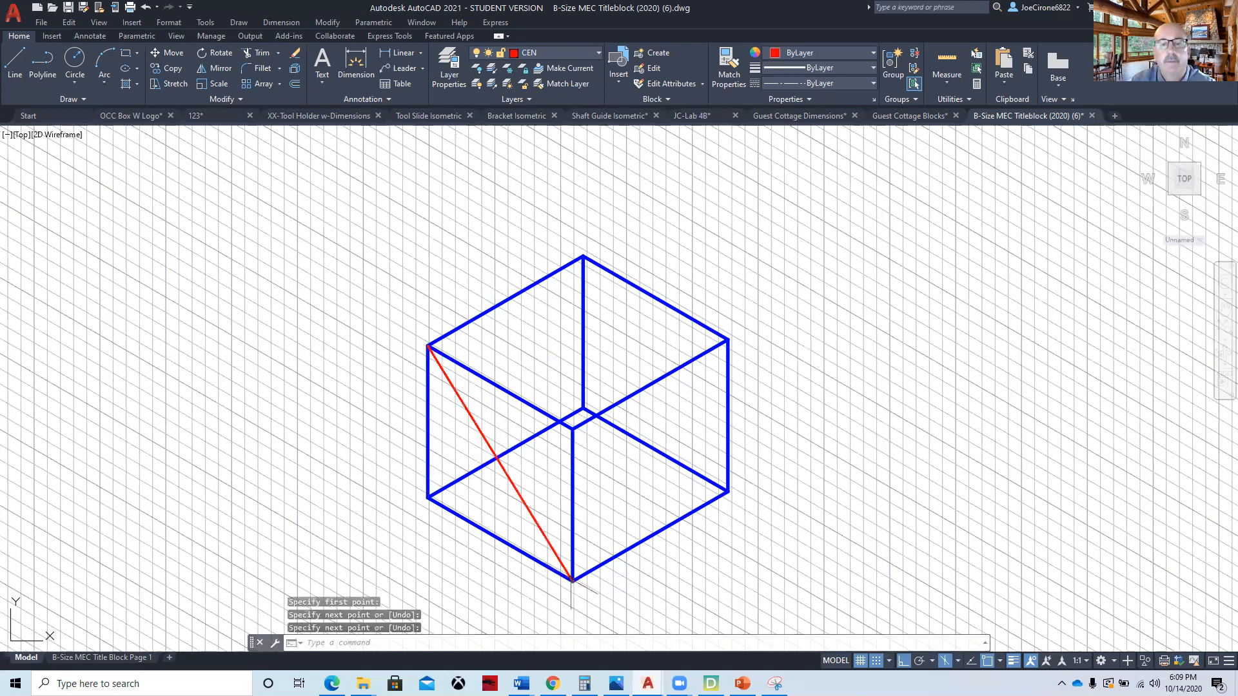
Turn off Ortho and draw an isocircle of radius 6 centred on the midpoint of the left face's diagonal.
{"action": "left_click", "coordinate": [903, 660]}
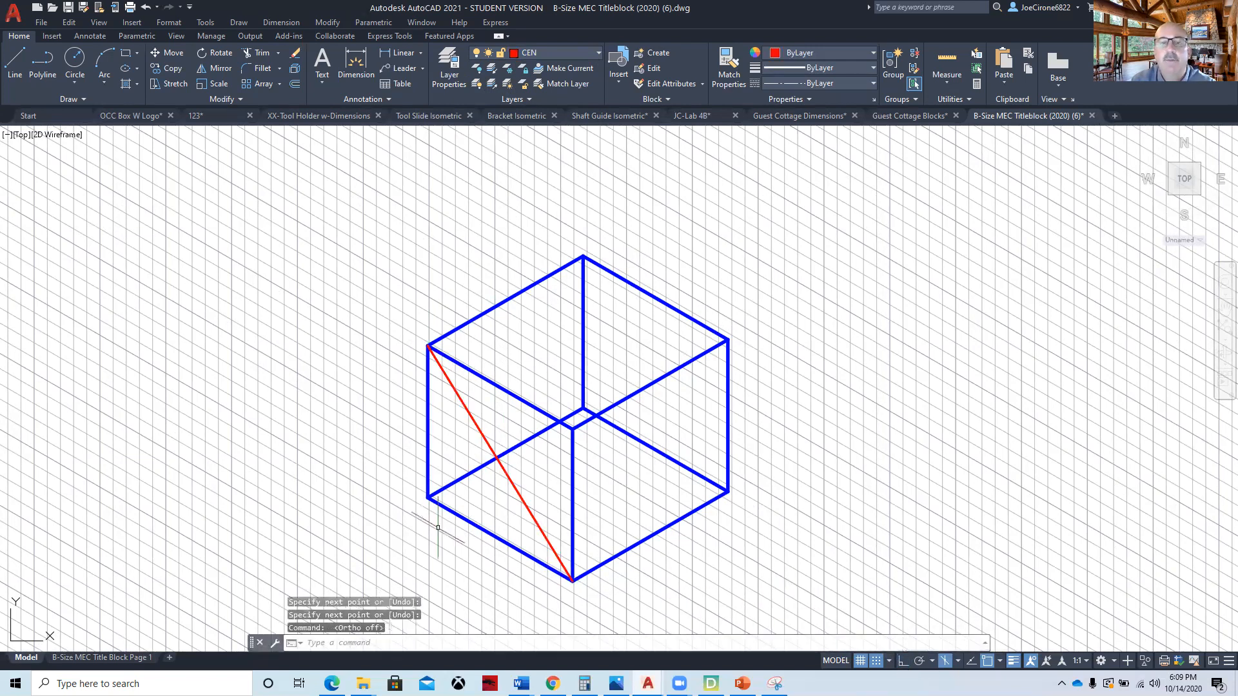
{"action": "left_click", "coordinate": [137, 69]}
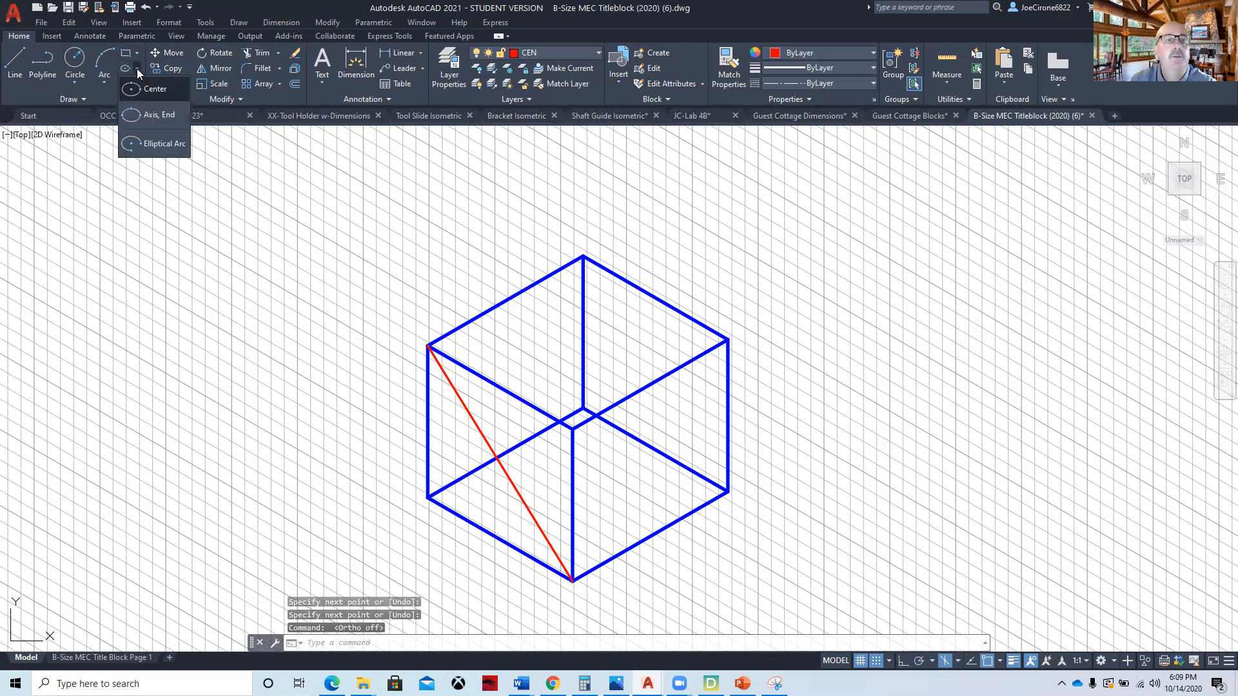
{"action": "left_click", "coordinate": [156, 114]}
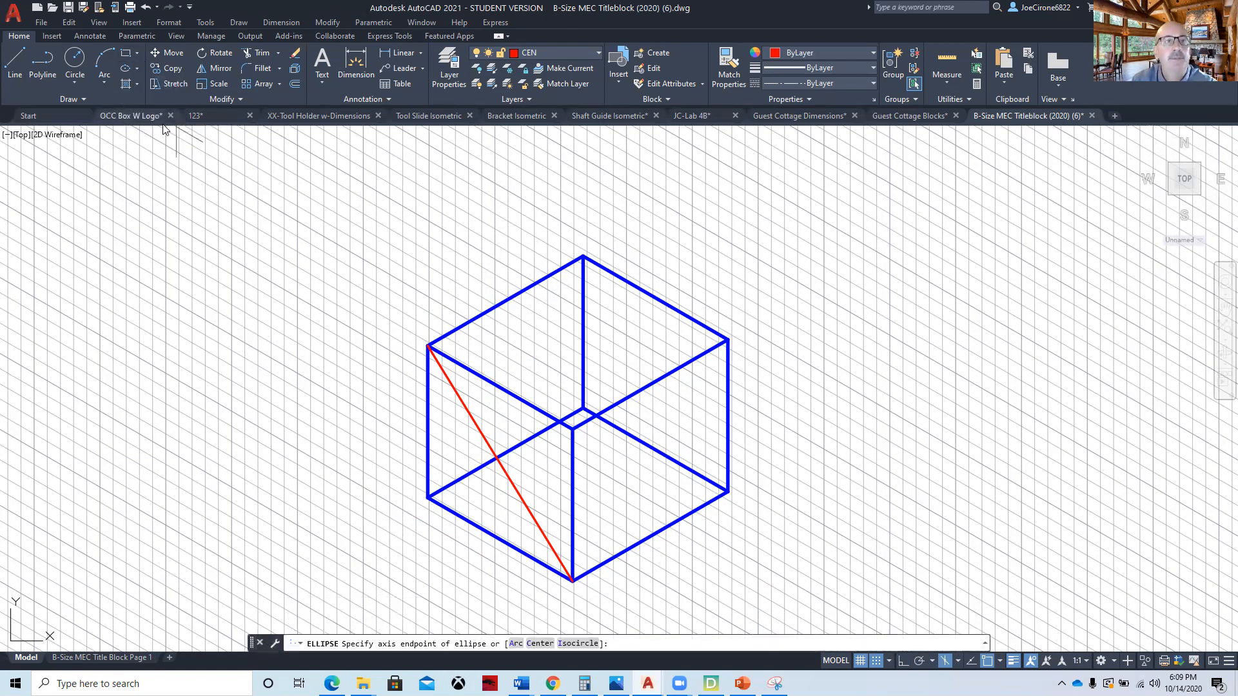
{"action": "key", "text": "Down"}
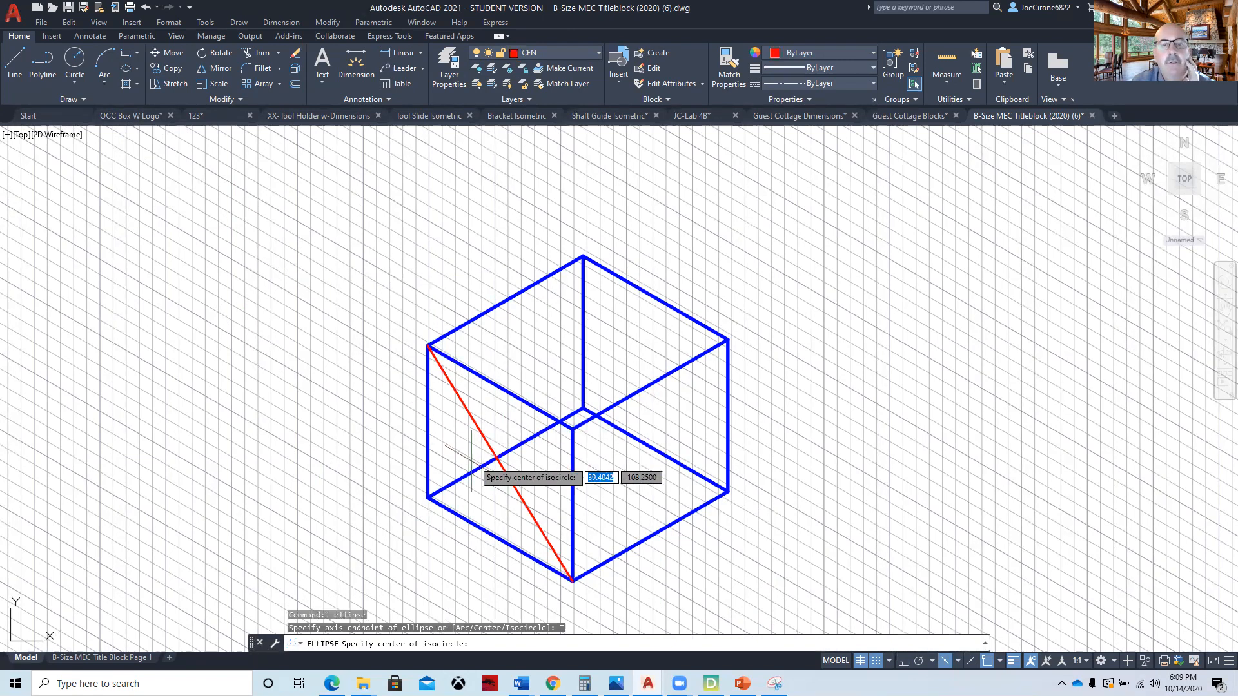
{"action": "left_click", "coordinate": [501, 463]}
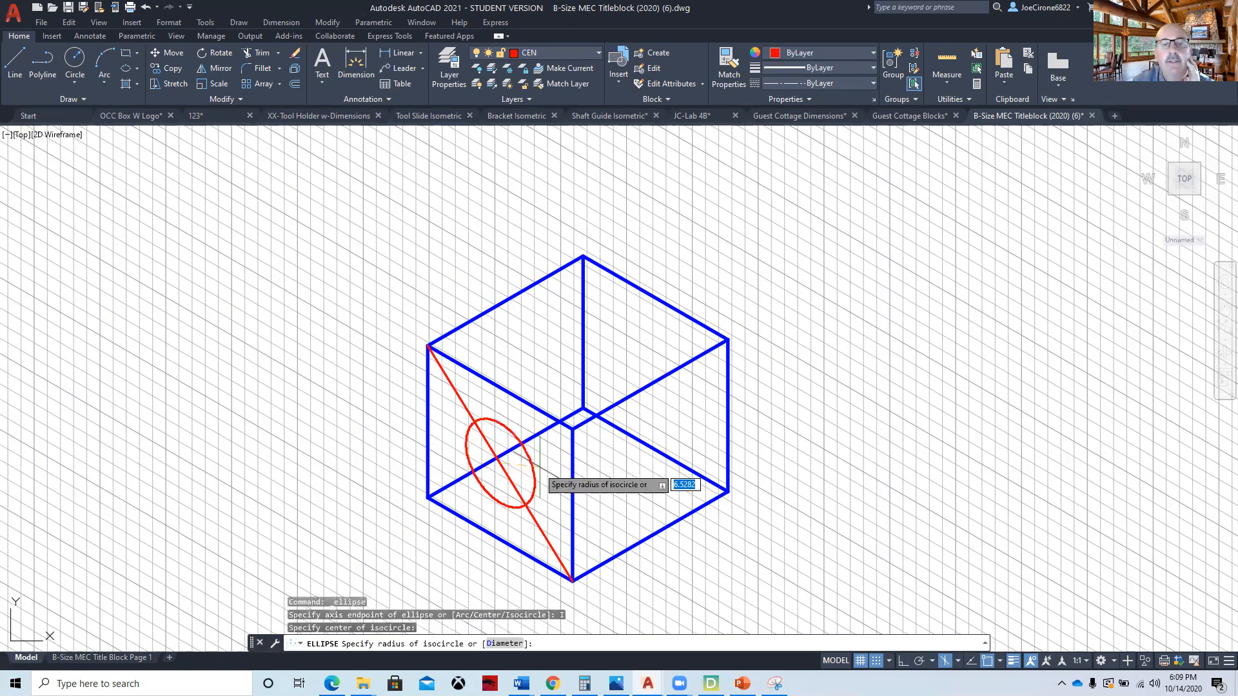
{"action": "type", "text": "6"}
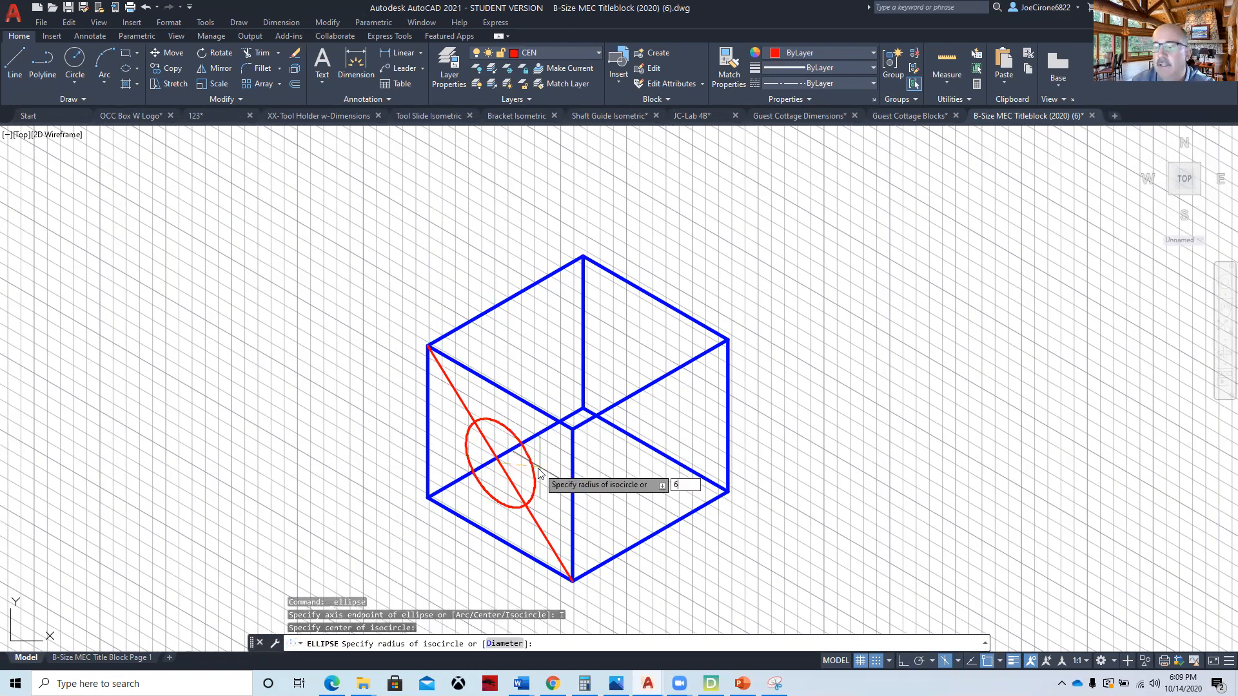
{"action": "key", "text": "Return"}
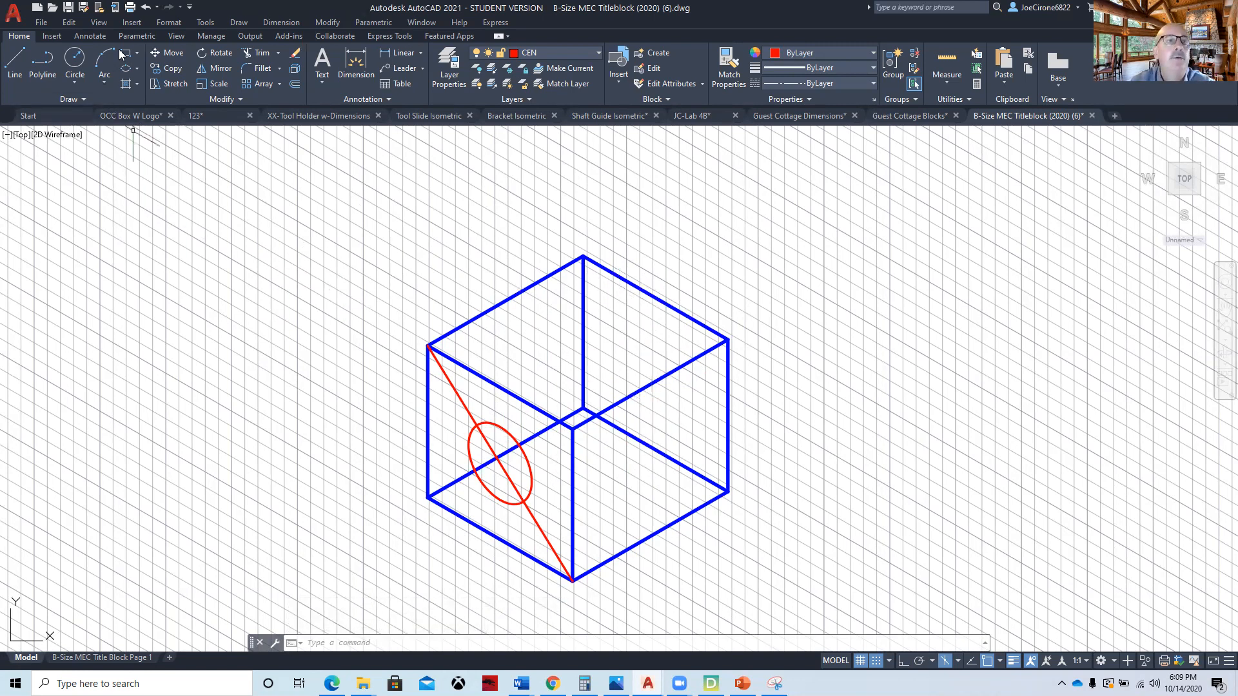
Try an isocircle on the top face while the left isoplane is active, and erase it.
{"action": "left_click", "coordinate": [138, 69]}
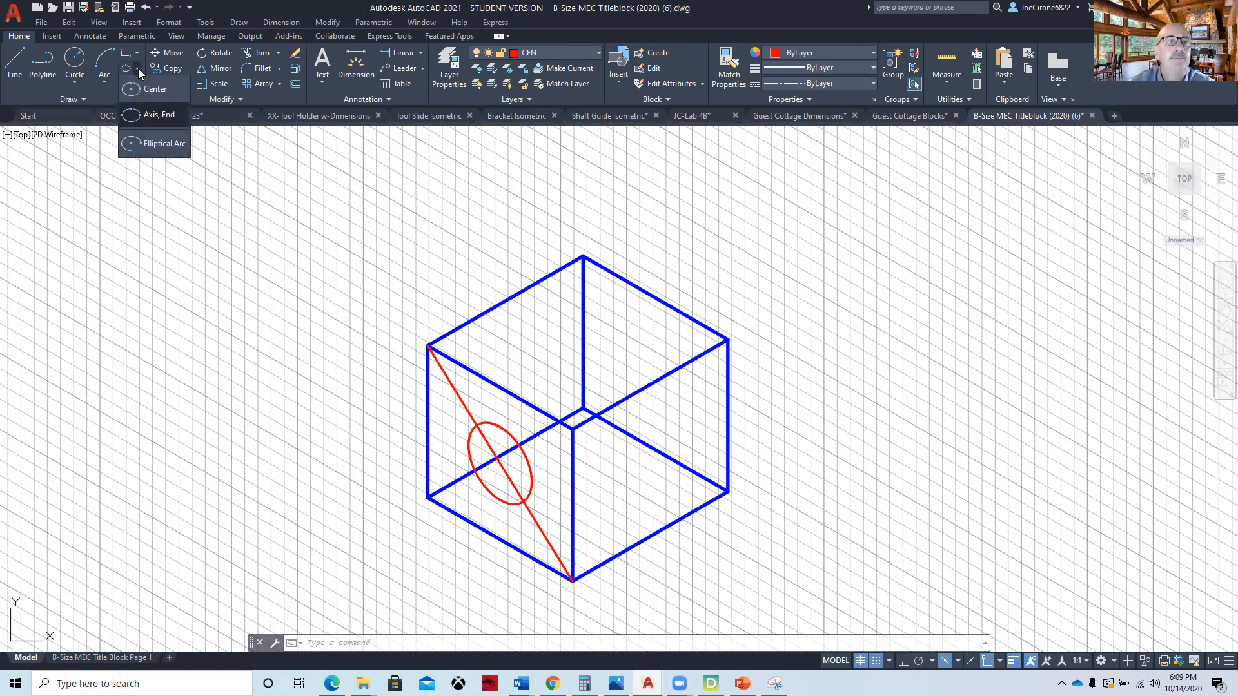
{"action": "left_click", "coordinate": [153, 117]}
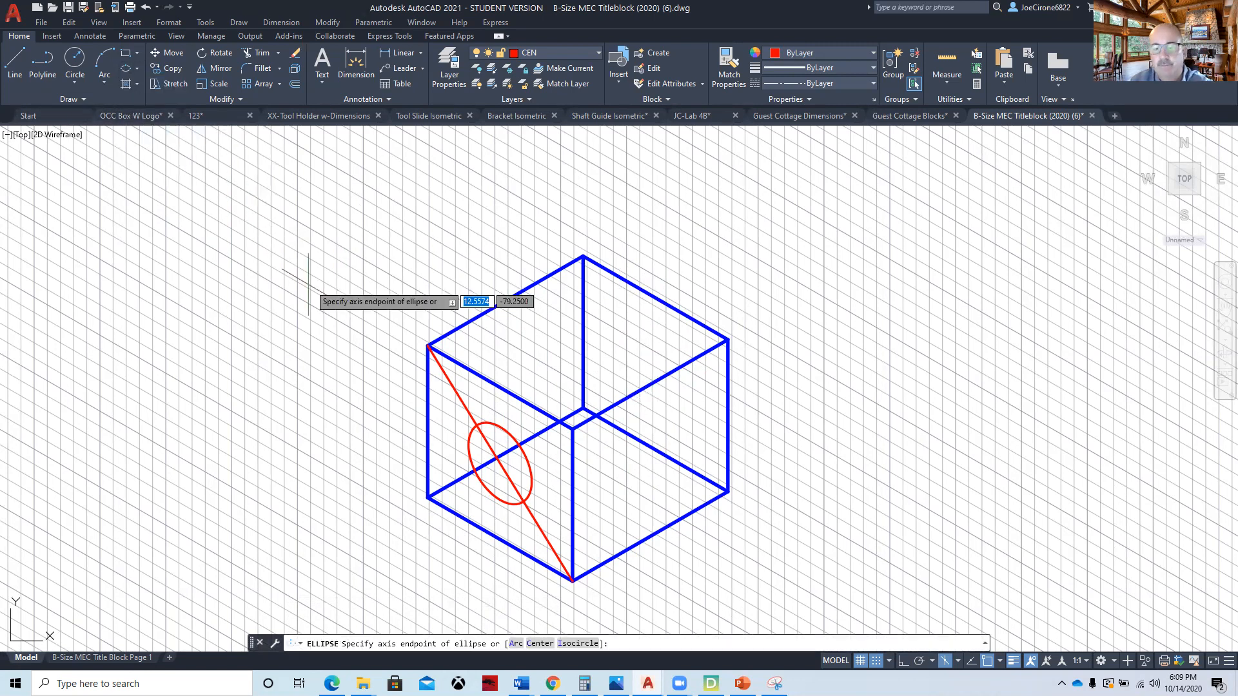
{"action": "key", "text": "Down"}
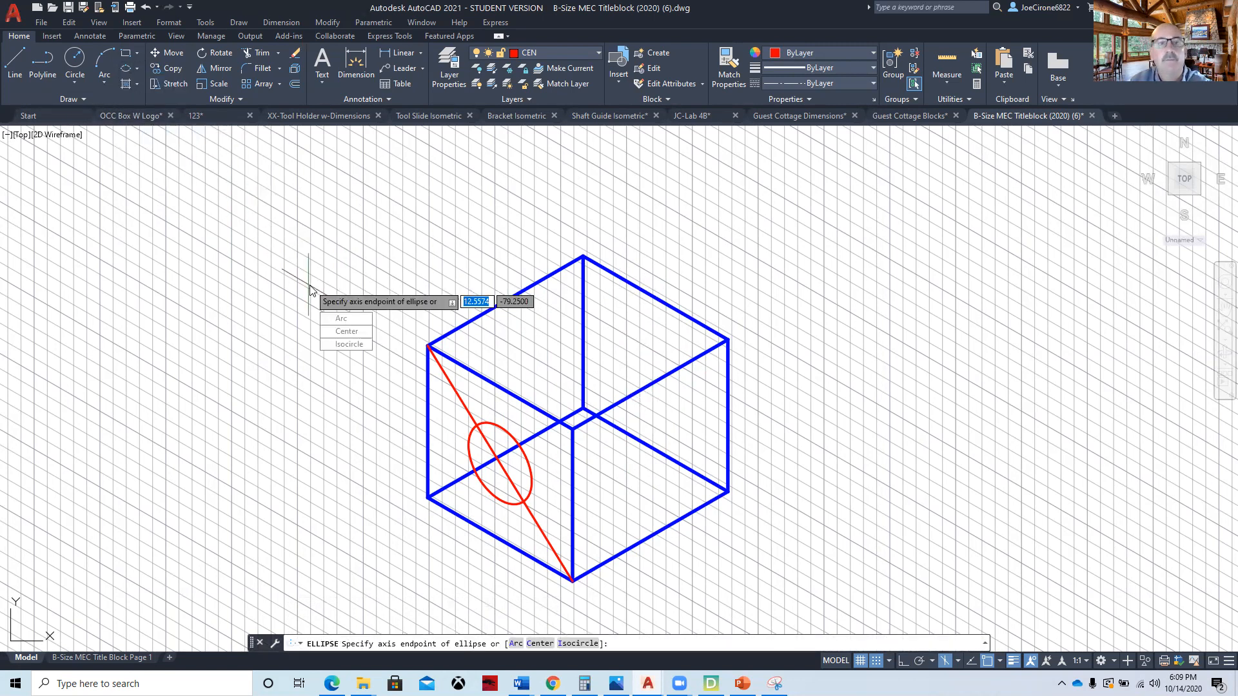
{"action": "left_click", "coordinate": [342, 345]}
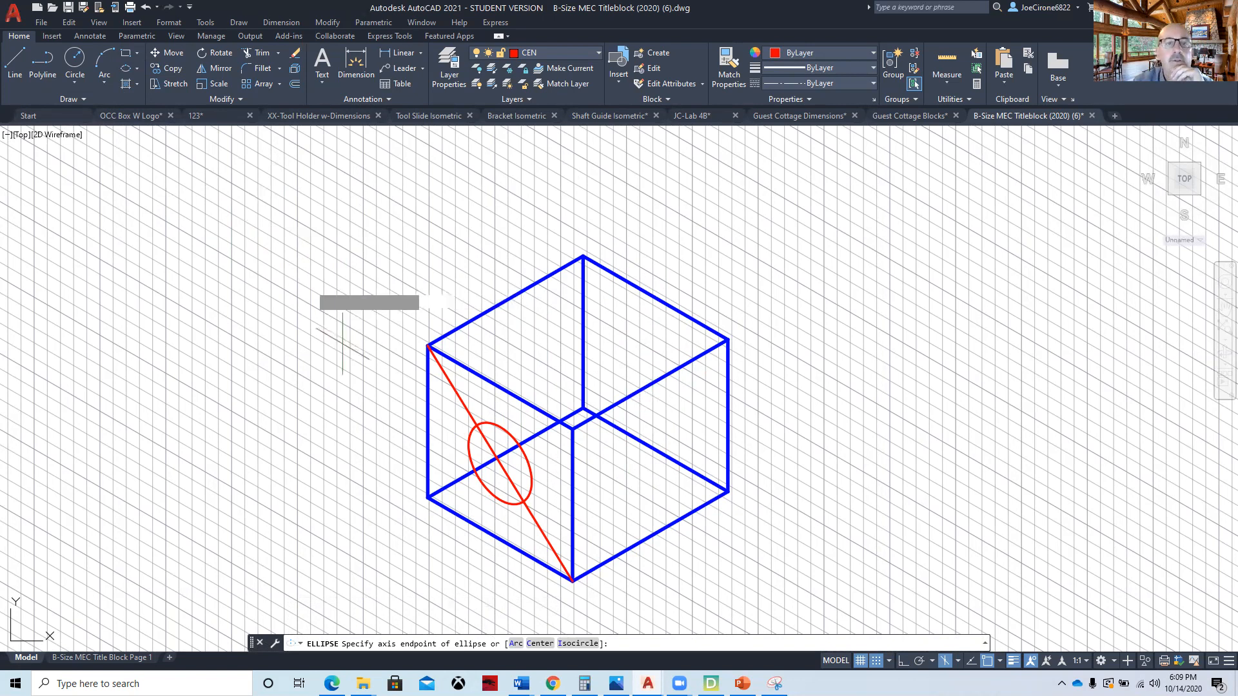
{"action": "left_click", "coordinate": [573, 348]}
{"action": "left_click", "coordinate": [603, 328]}
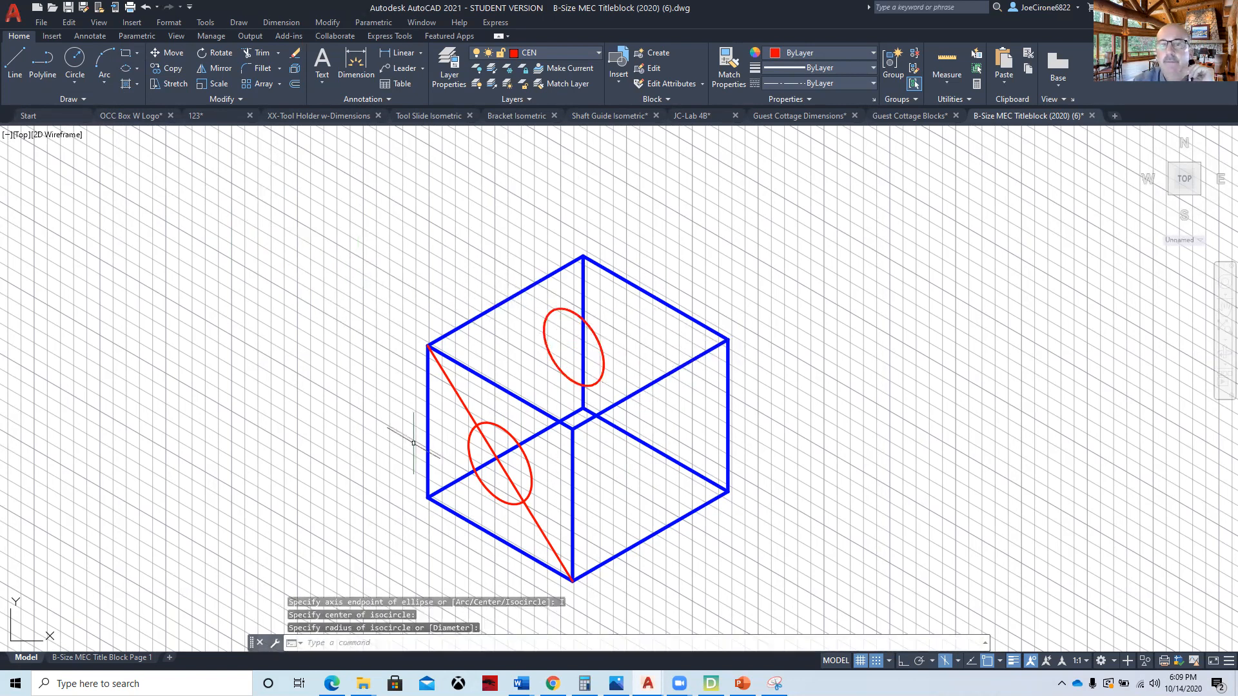
{"action": "left_click", "coordinate": [554, 312]}
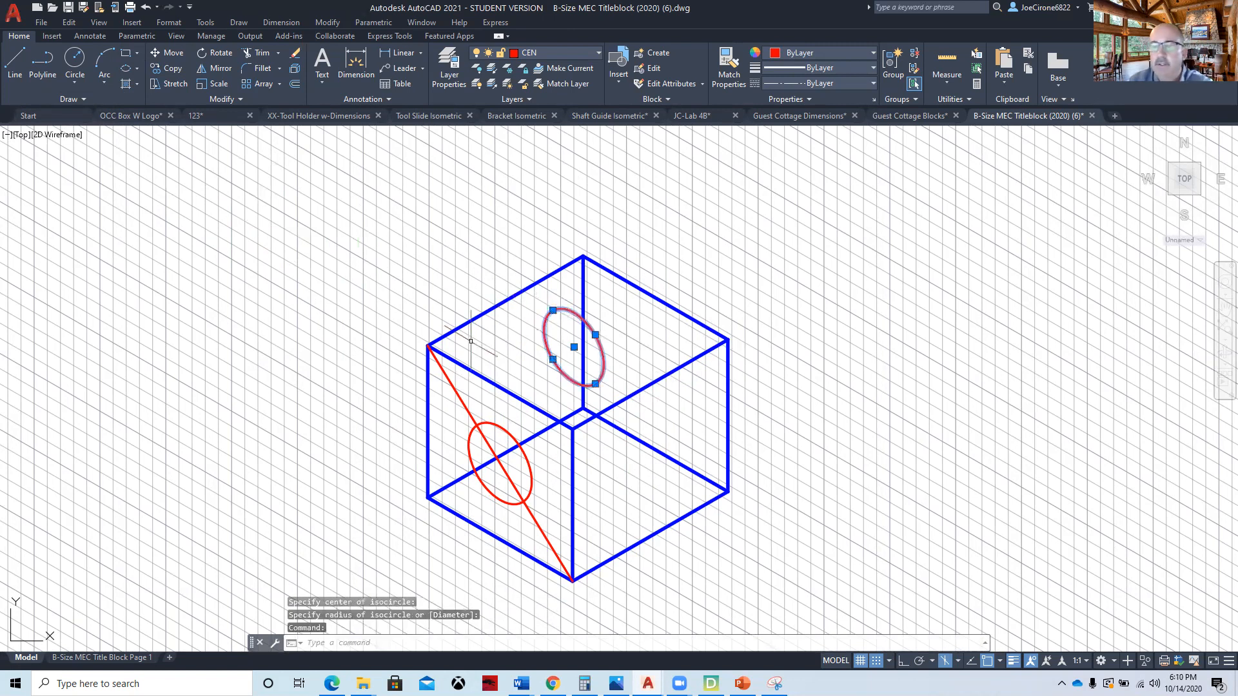
{"action": "key", "text": "Delete"}
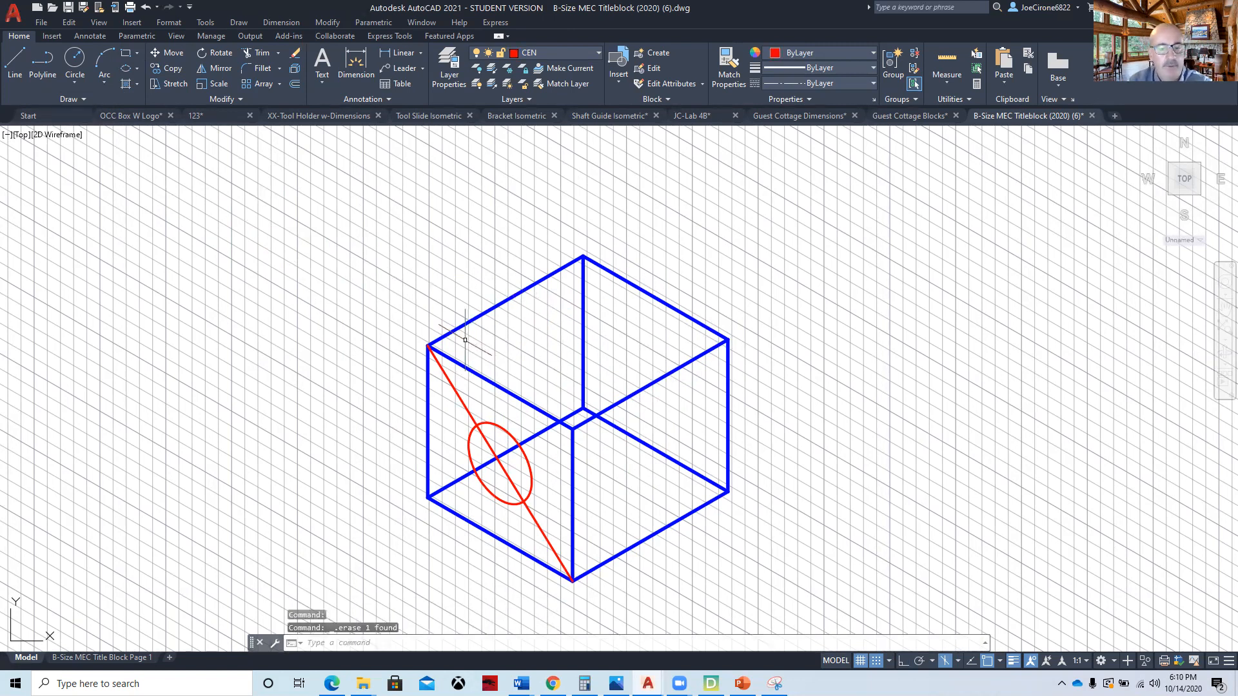
Switch to the top isoplane and draw a diagonal line across the top face from the back corner to the front corner.
{"action": "key", "text": "F5"}
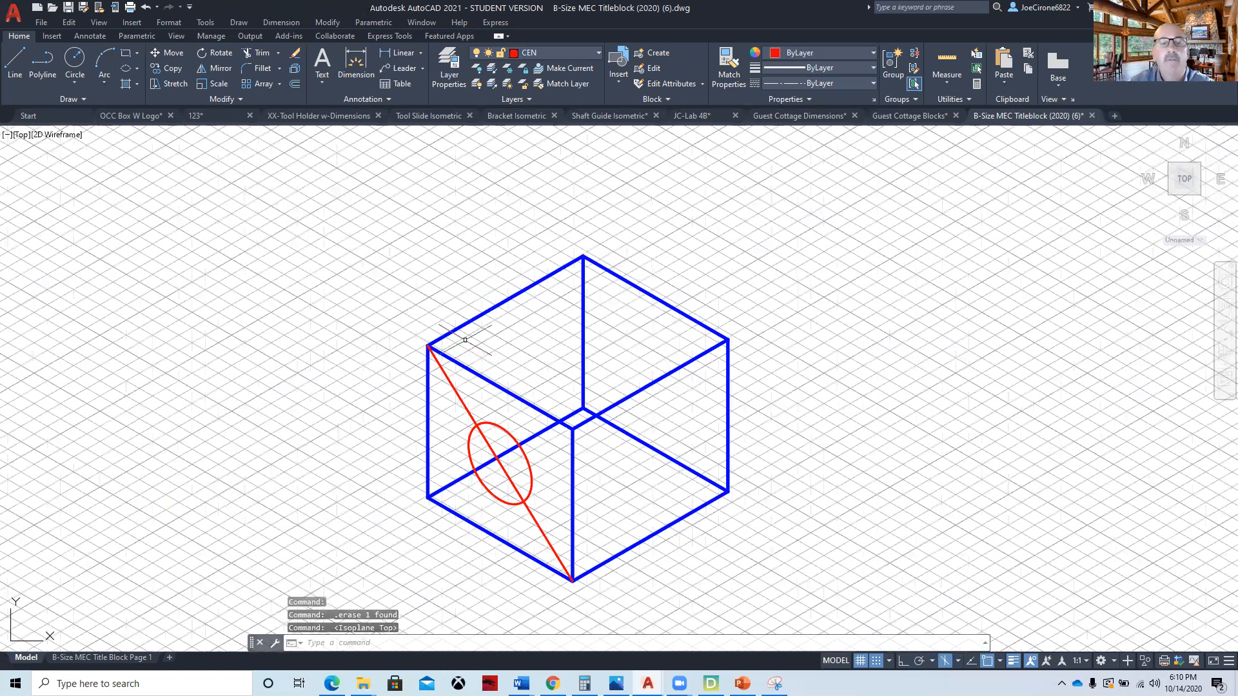
{"action": "left_click", "coordinate": [15, 61]}
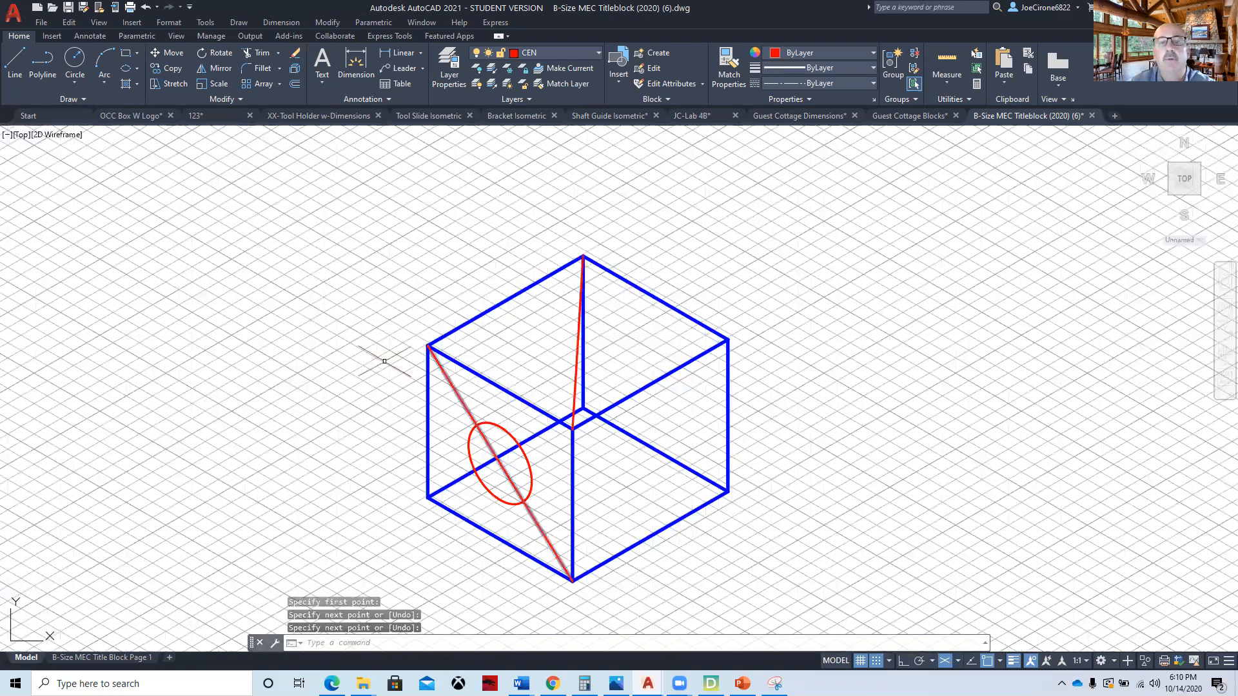
{"action": "left_click", "coordinate": [138, 68]}
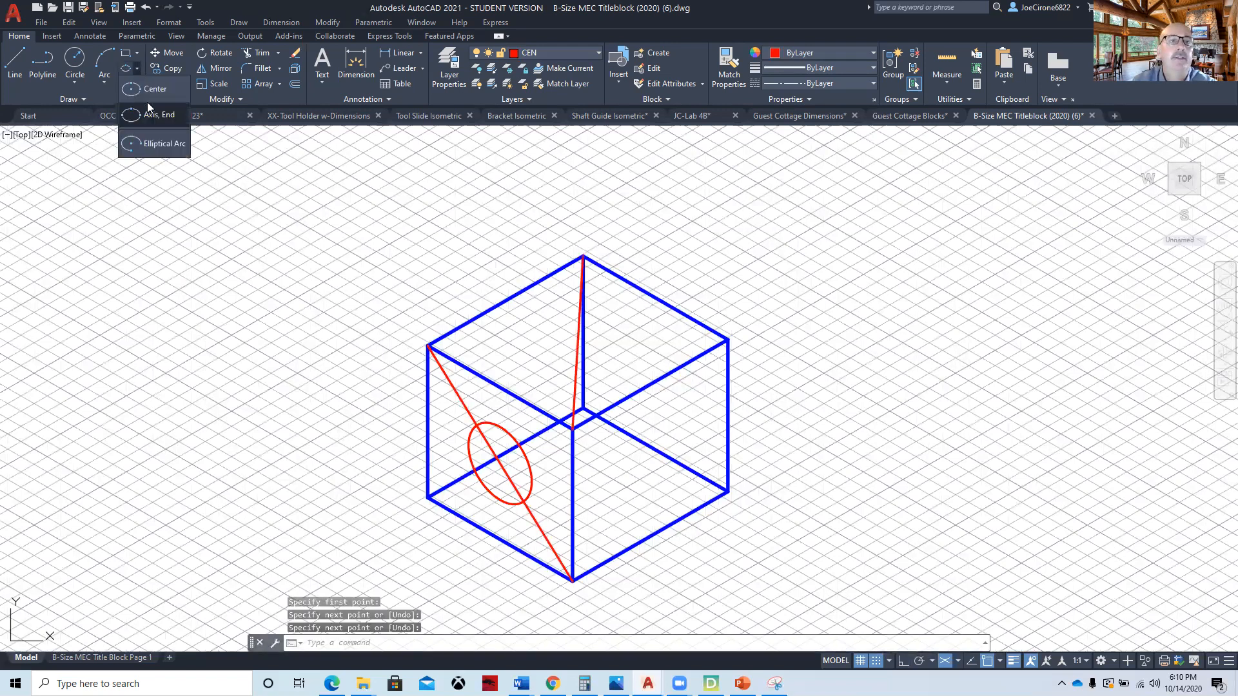
{"action": "left_click", "coordinate": [154, 115]}
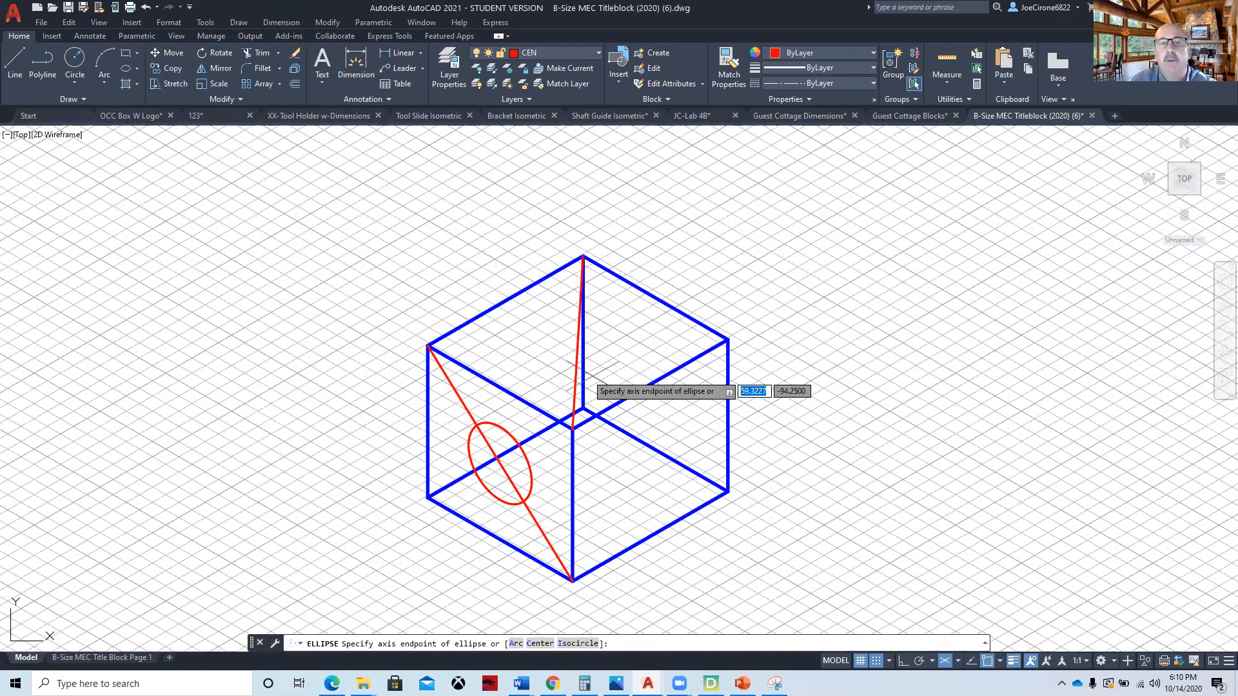
{"action": "left_click", "coordinate": [583, 345]}
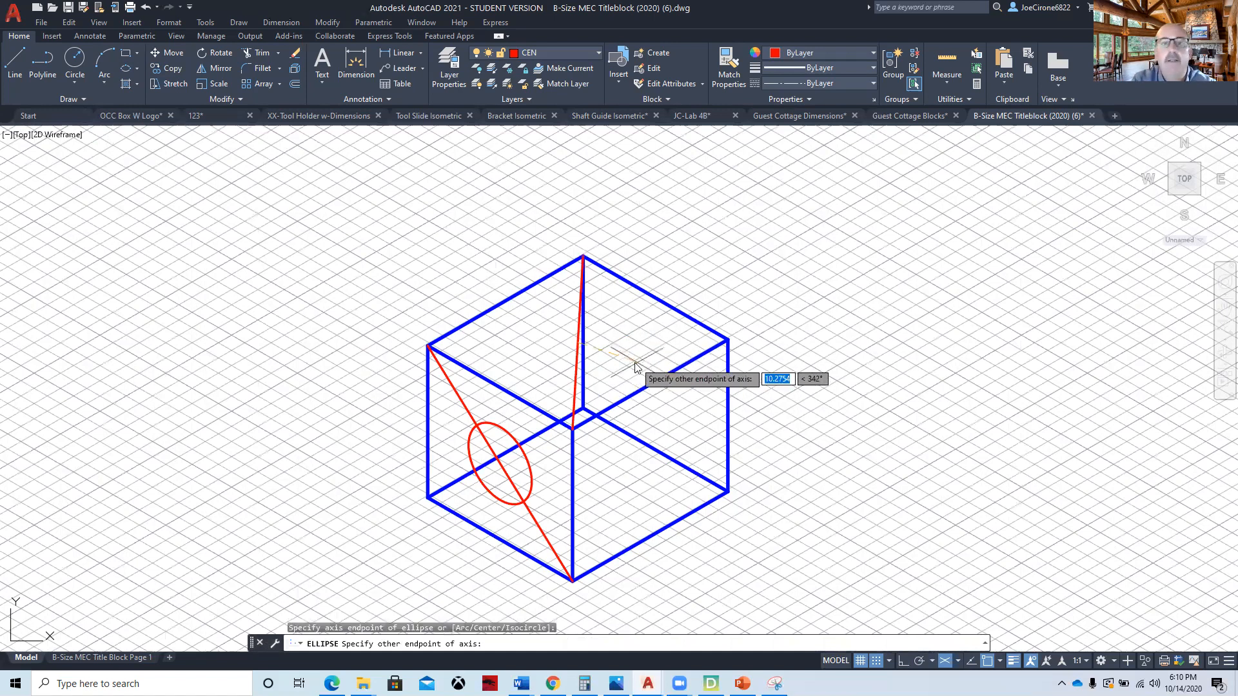
{"action": "type", "text": "6"}
{"action": "key", "text": "Return"}
{"action": "key", "text": "Escape"}
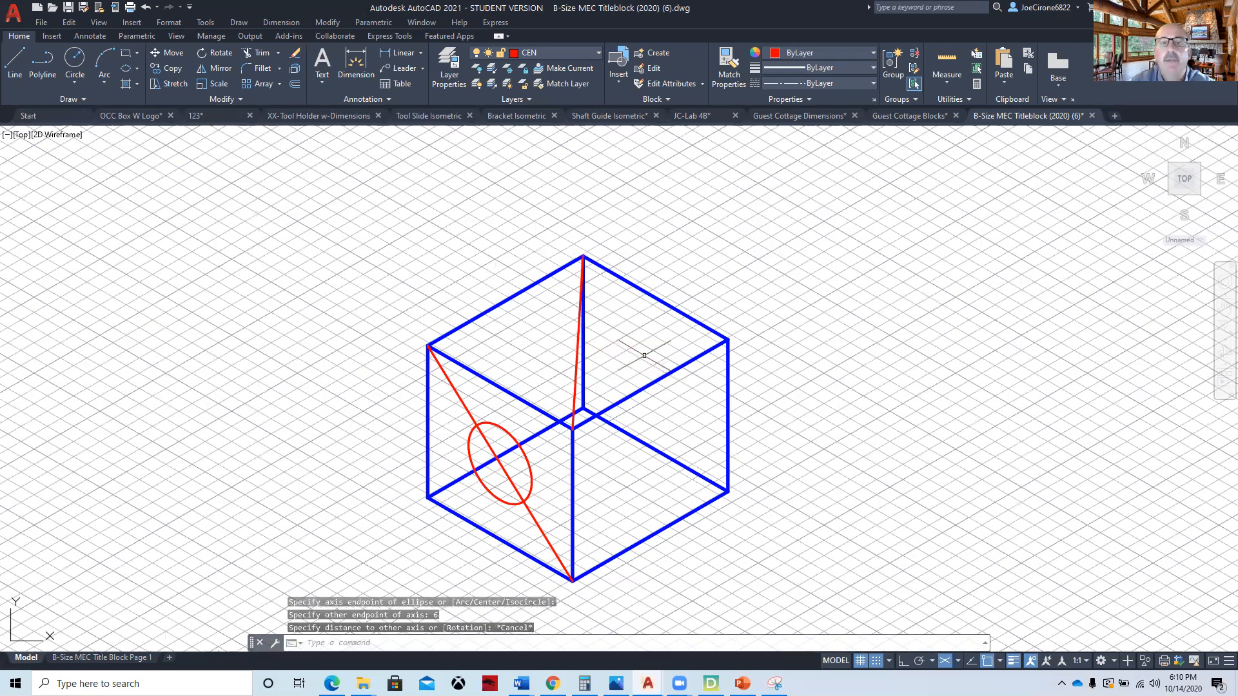
Draw an isocircle of radius 6 centred on the midpoint of the top face's diagonal.
{"action": "left_click", "coordinate": [137, 69]}
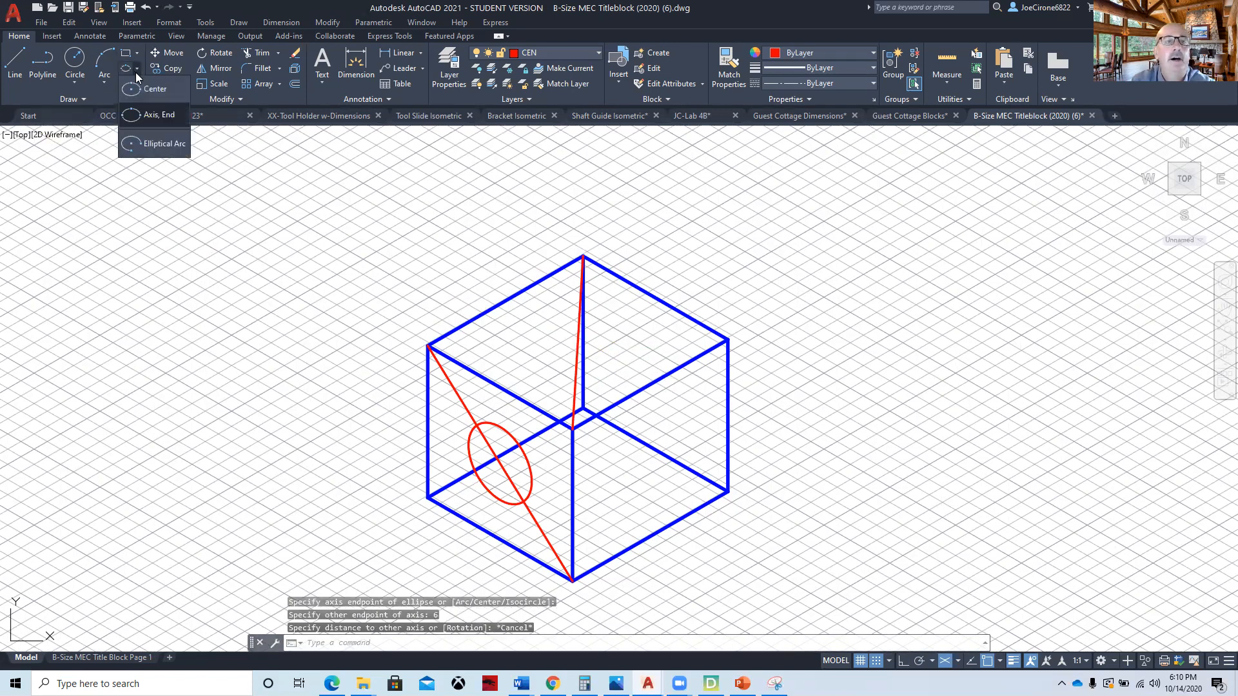
{"action": "left_click", "coordinate": [153, 117]}
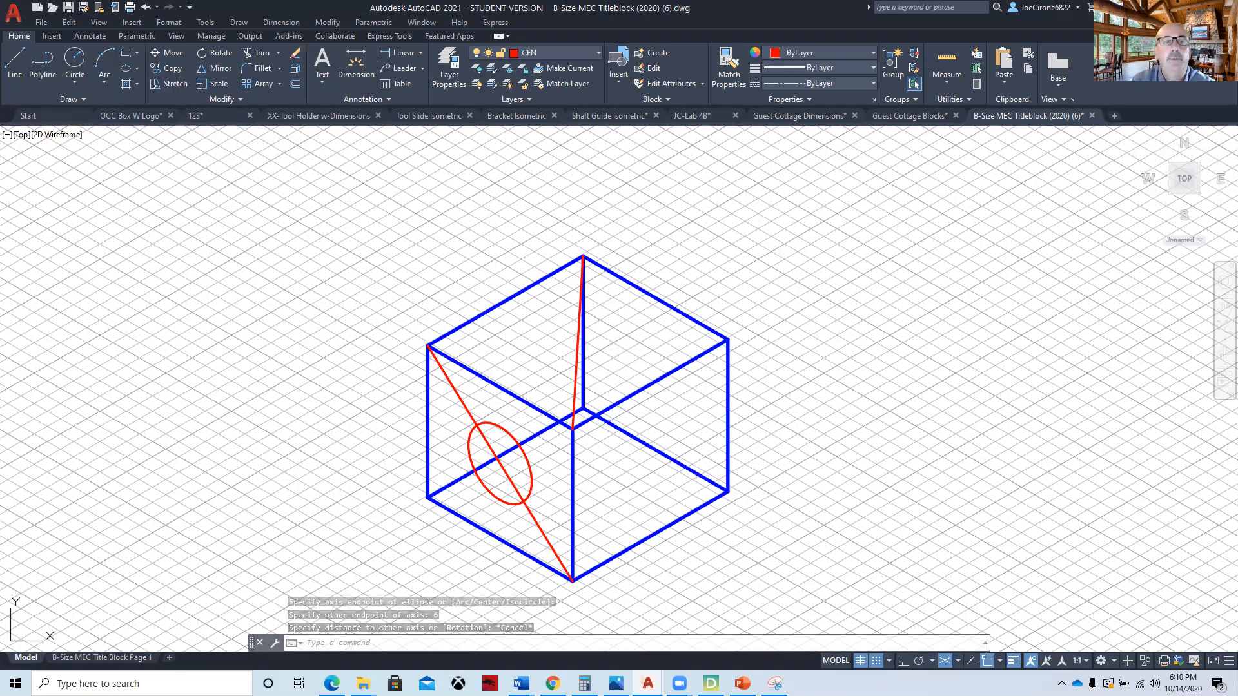
{"action": "key", "text": "Down"}
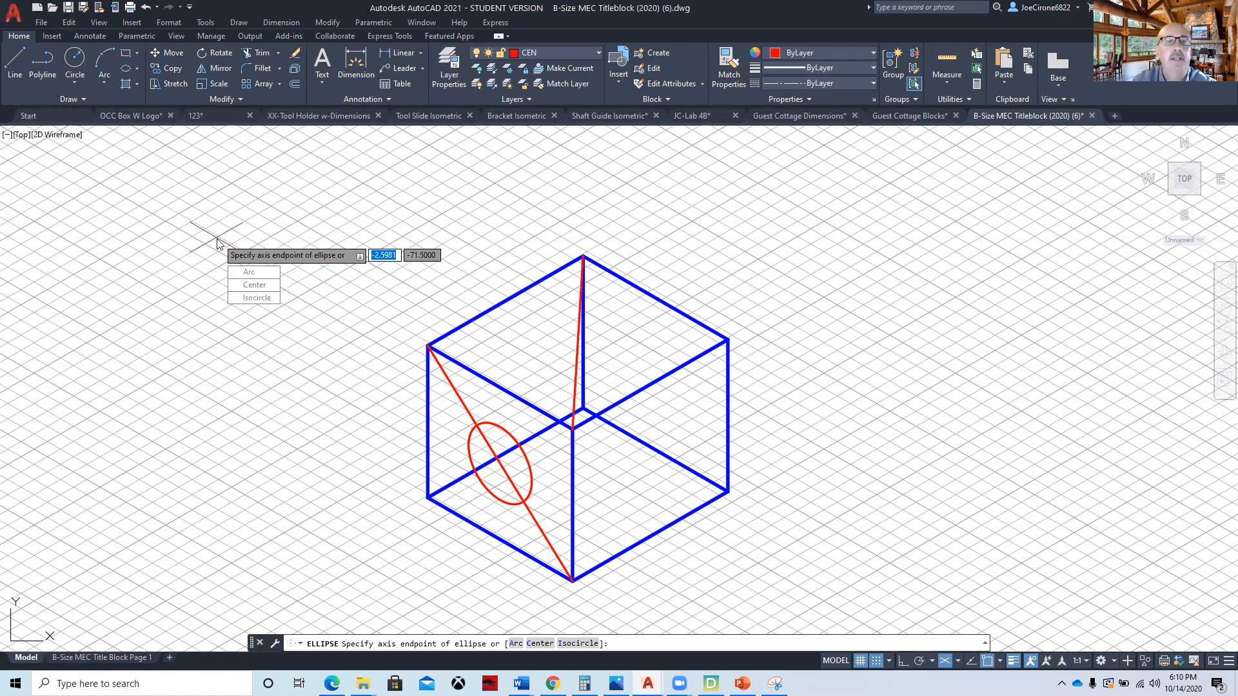
{"action": "left_click", "coordinate": [256, 297]}
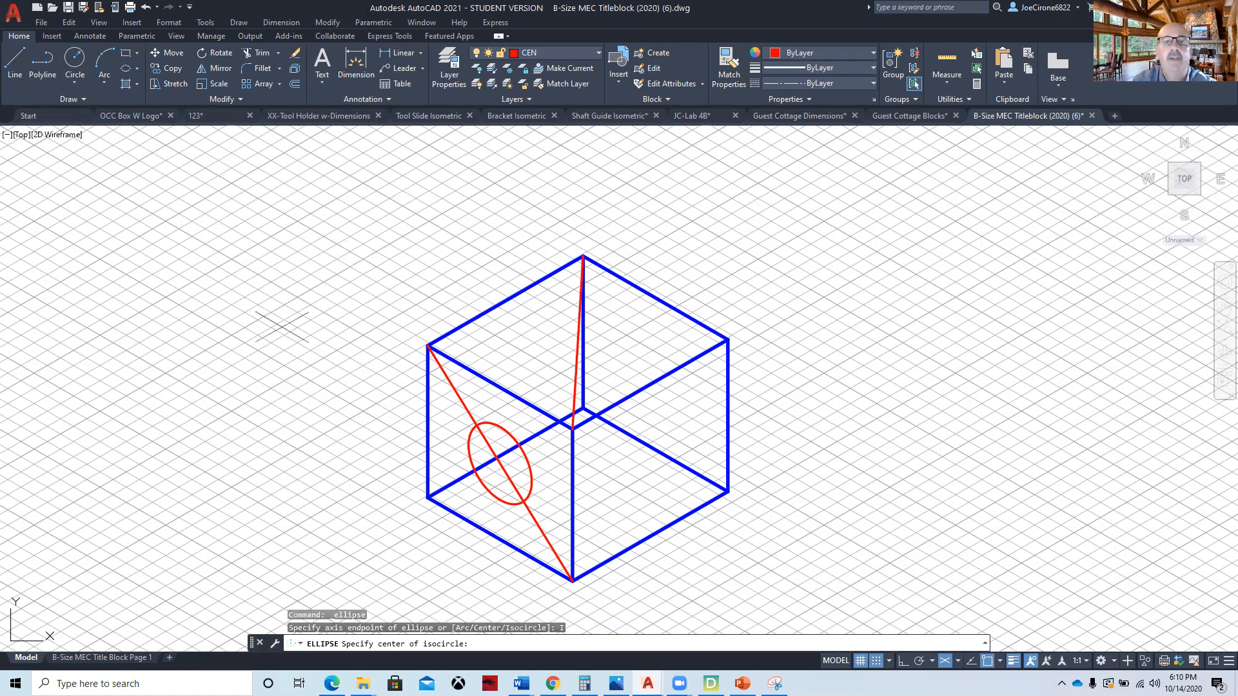
{"action": "left_click", "coordinate": [577, 342]}
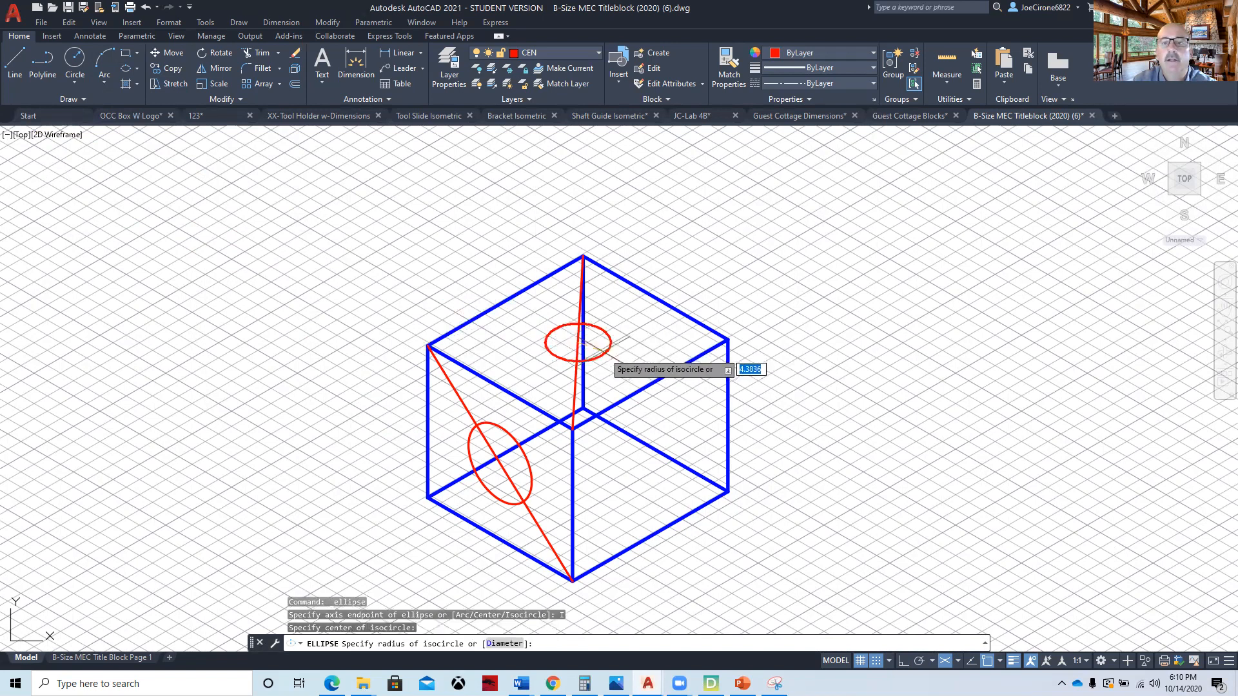
{"action": "type", "text": "6"}
{"action": "key", "text": "Return"}
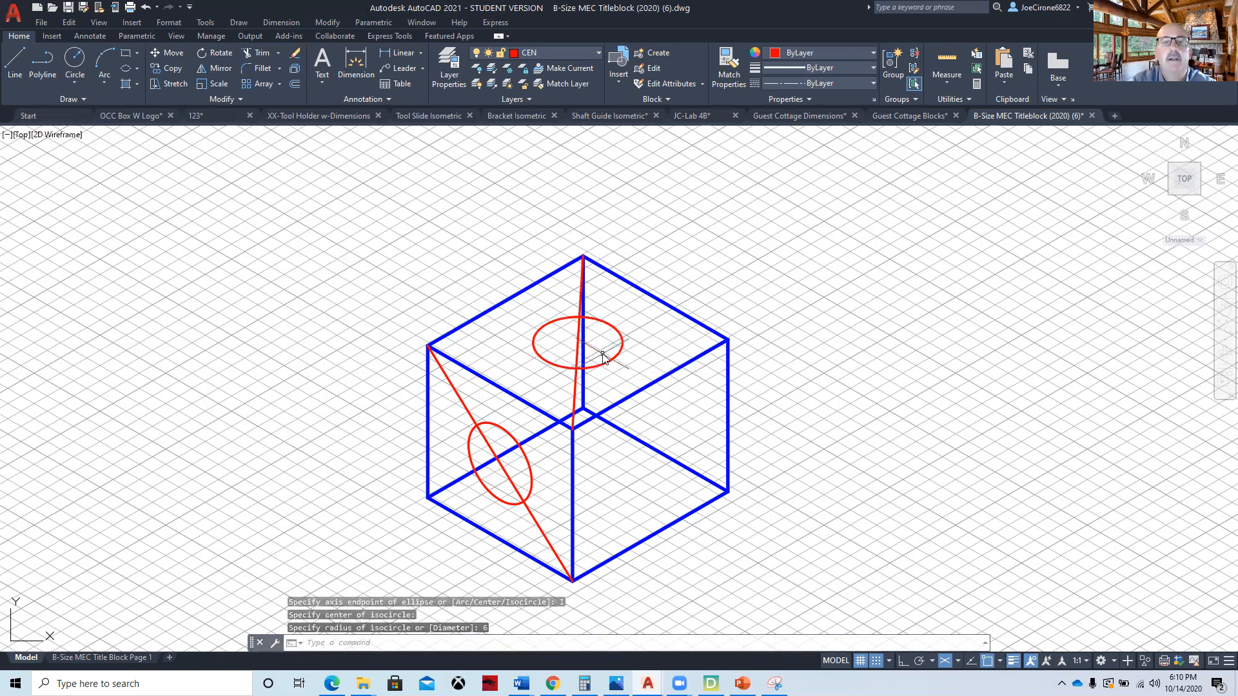
Erase the diagonal lines on the top face and the left face.
{"action": "left_click", "coordinate": [574, 387]}
{"action": "key", "text": "Delete"}
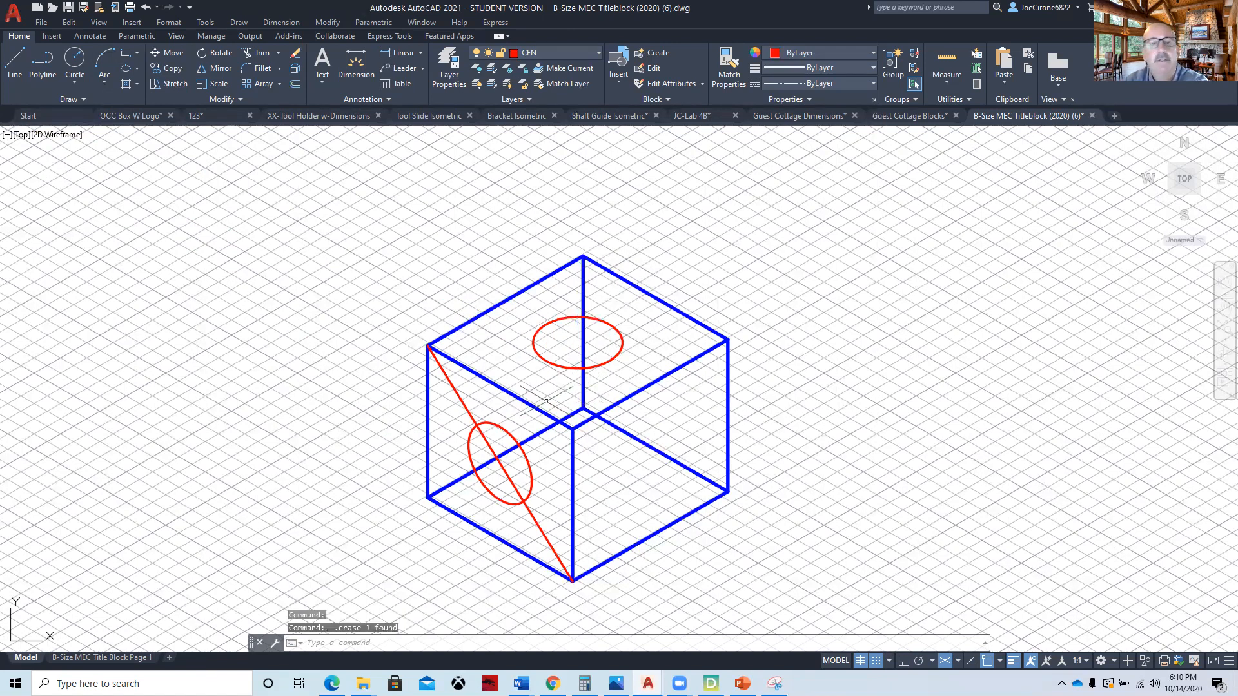
{"action": "left_click", "coordinate": [535, 520]}
{"action": "key", "text": "Delete"}
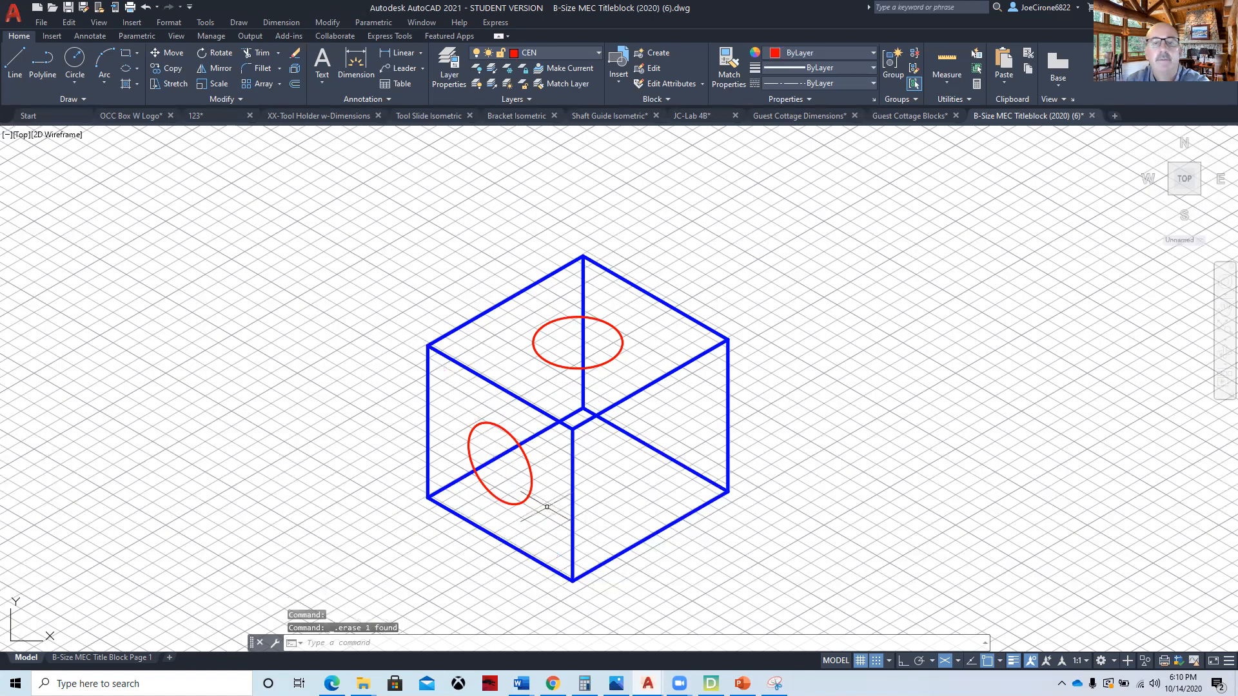
Switch to the right isoplane and draw a diagonal line across the right face from its upper front corner to its lower right corner.
{"action": "key", "text": "F5"}
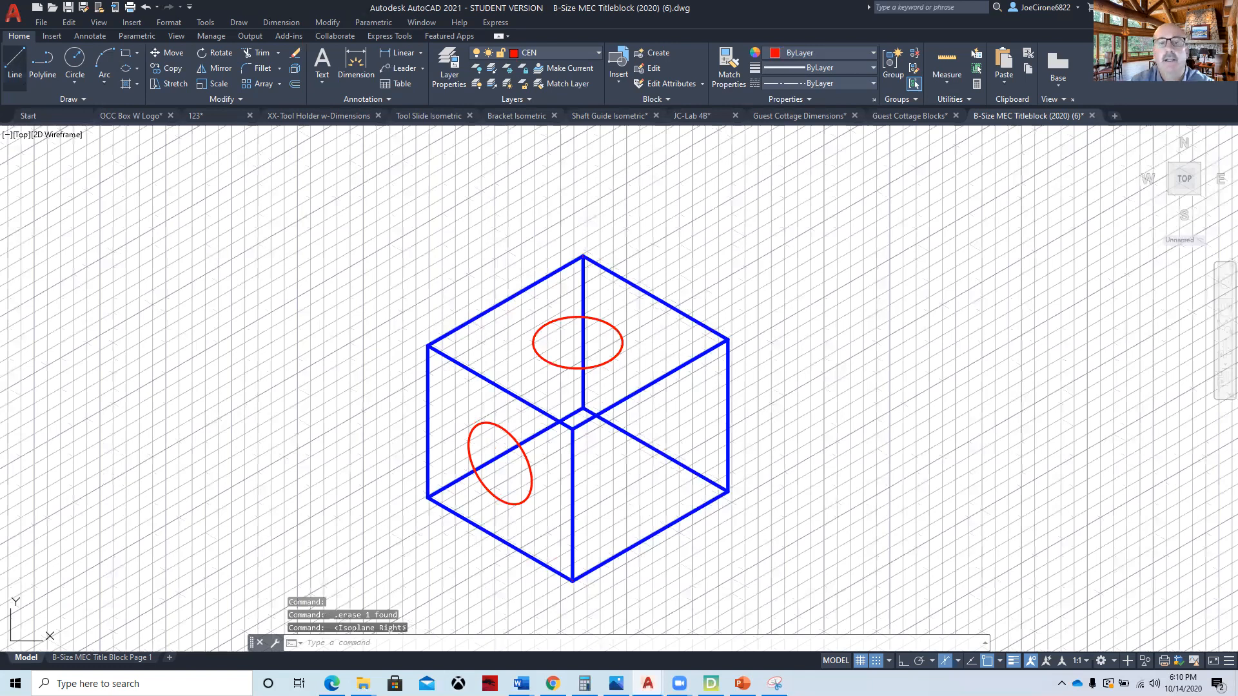
{"action": "left_click", "coordinate": [15, 63]}
{"action": "left_click", "coordinate": [572, 429]}
{"action": "left_click", "coordinate": [728, 492]}
{"action": "key", "text": "Return"}
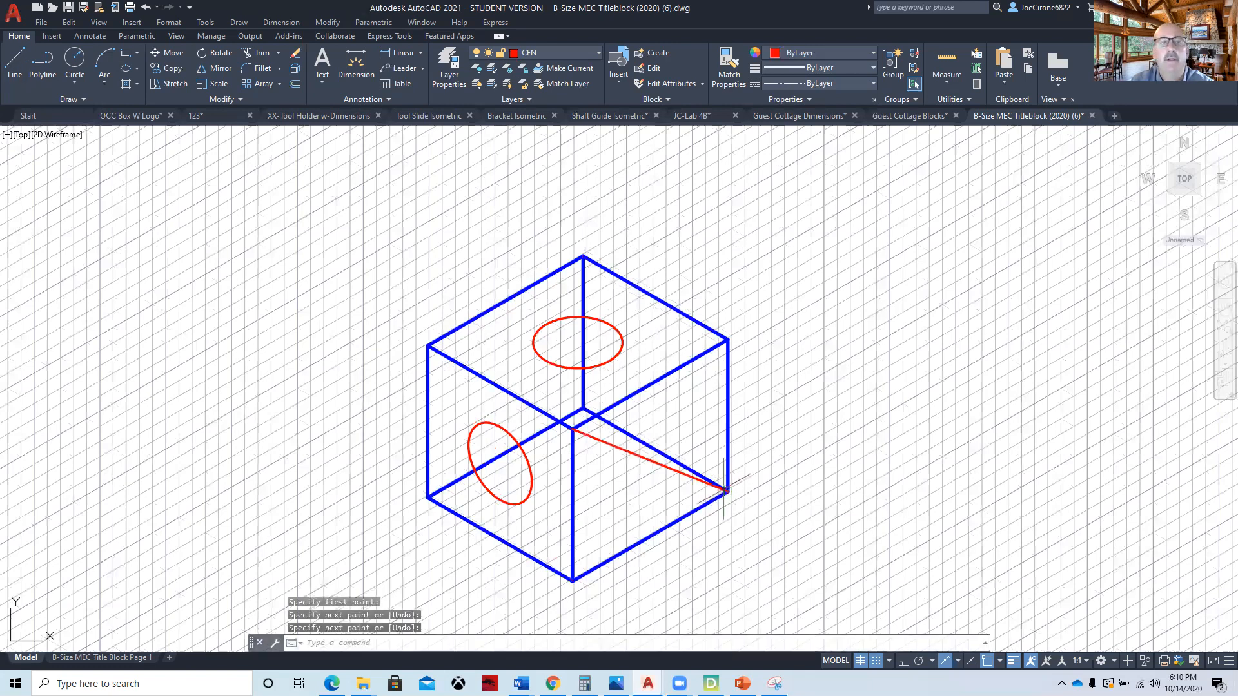
Draw an isocircle of radius 6 centred on the midpoint of the right face's diagonal, and erase that diagonal.
{"action": "left_click", "coordinate": [137, 69]}
{"action": "left_click", "coordinate": [154, 116]}
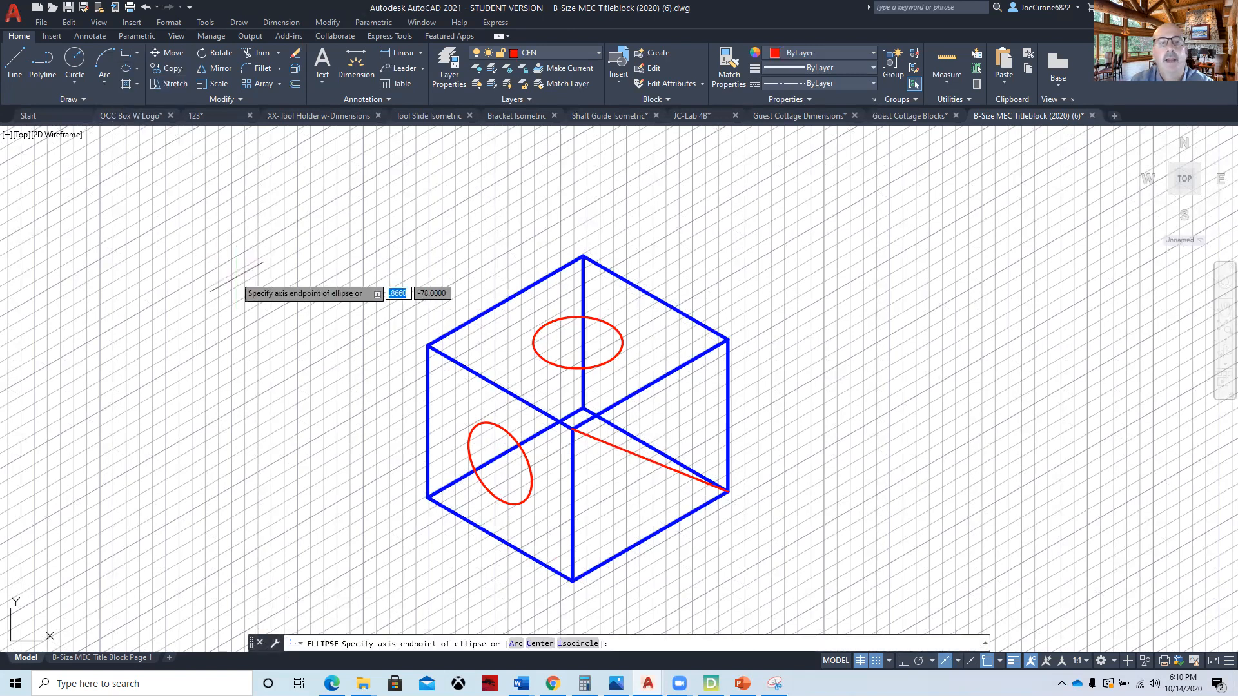
{"action": "key", "text": "Down"}
{"action": "key", "text": "Down"}
{"action": "key", "text": "Down"}
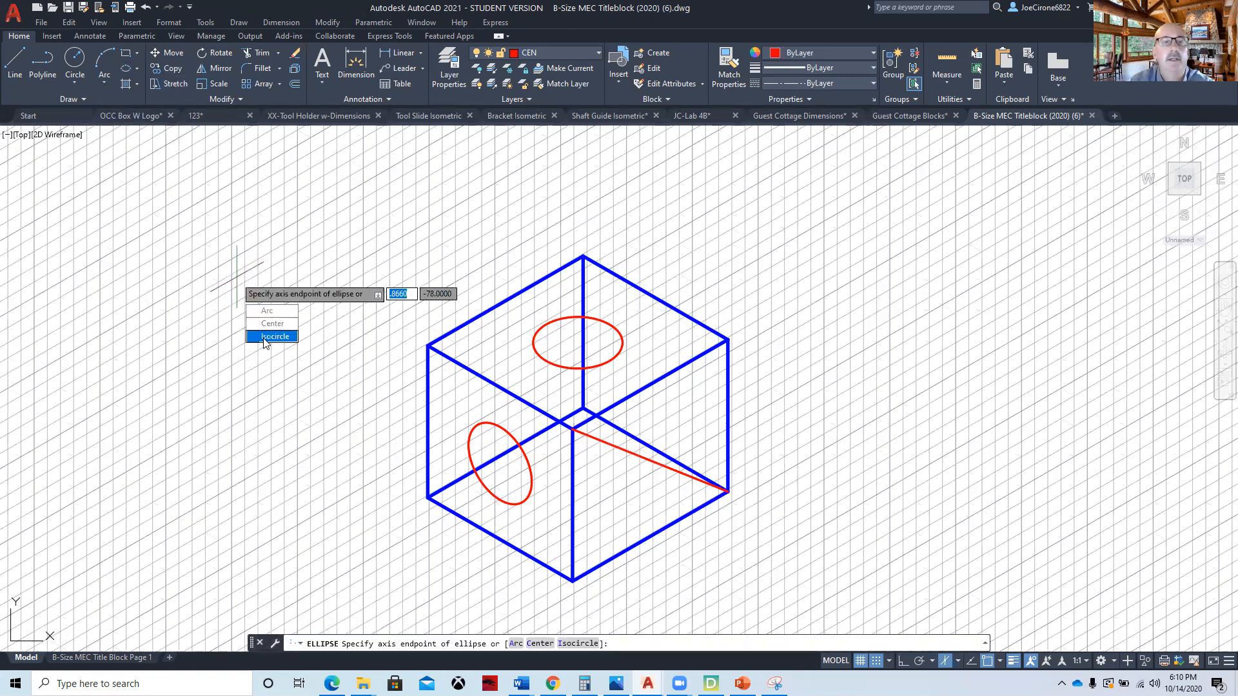
{"action": "key", "text": "Return"}
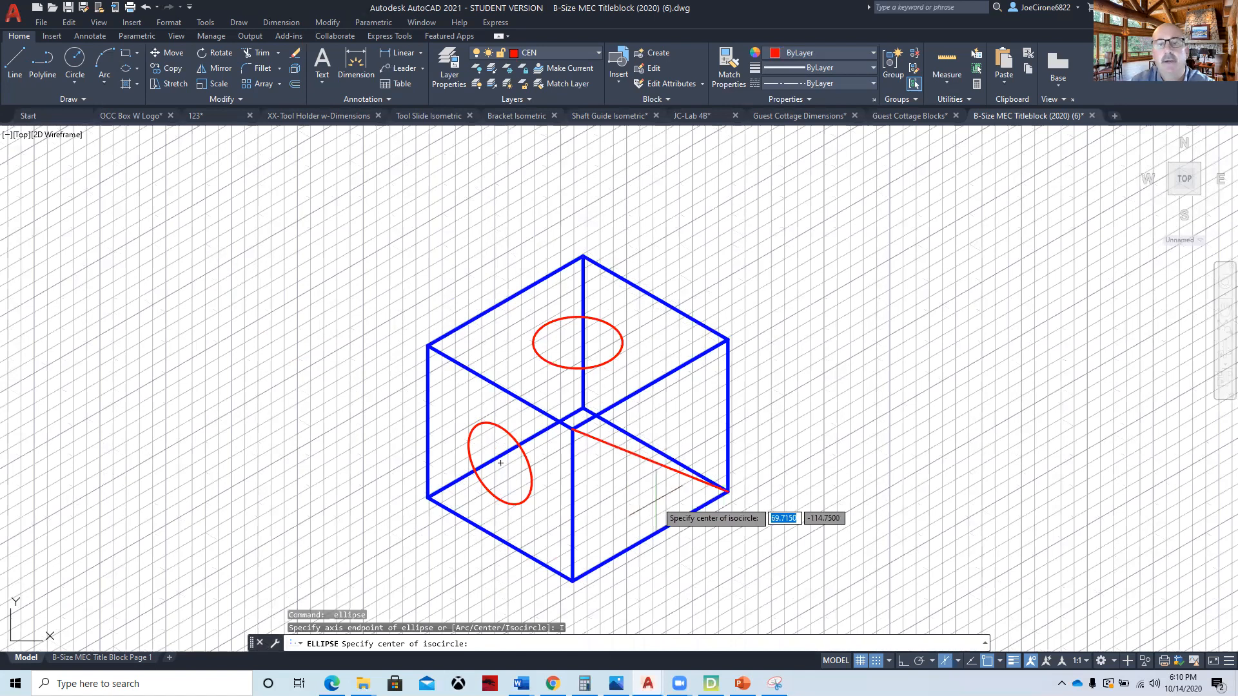
{"action": "left_click", "coordinate": [650, 459]}
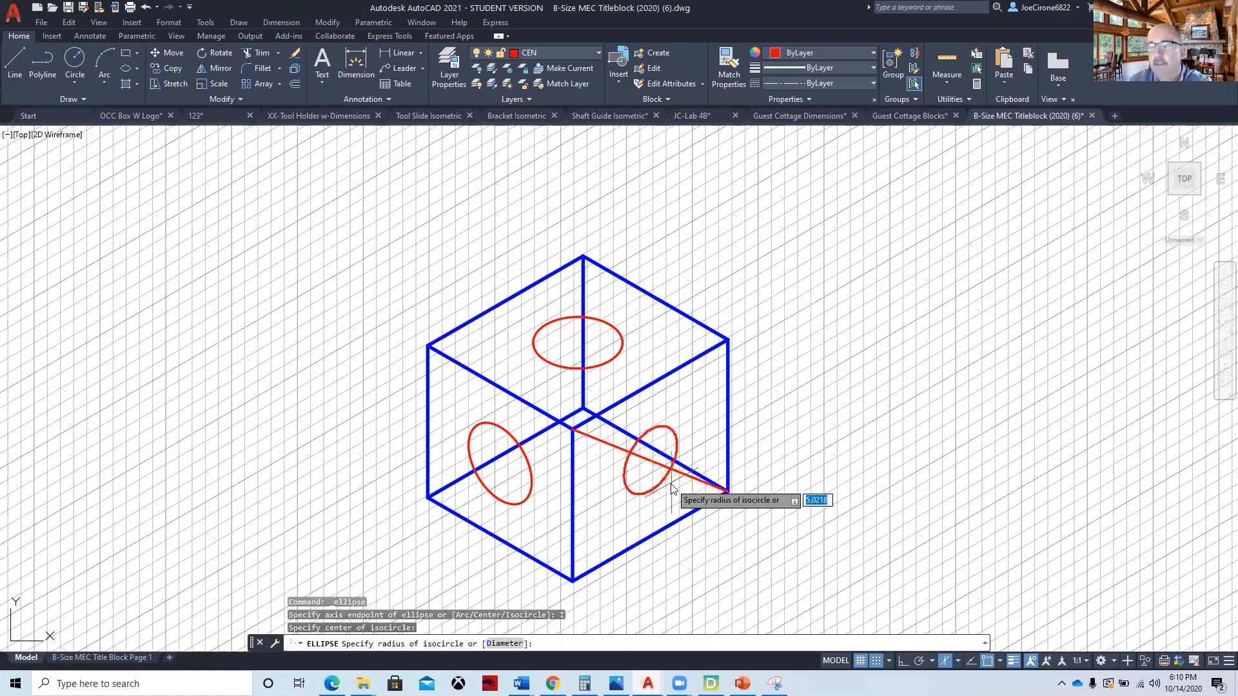
{"action": "type", "text": "6"}
{"action": "key", "text": "Return"}
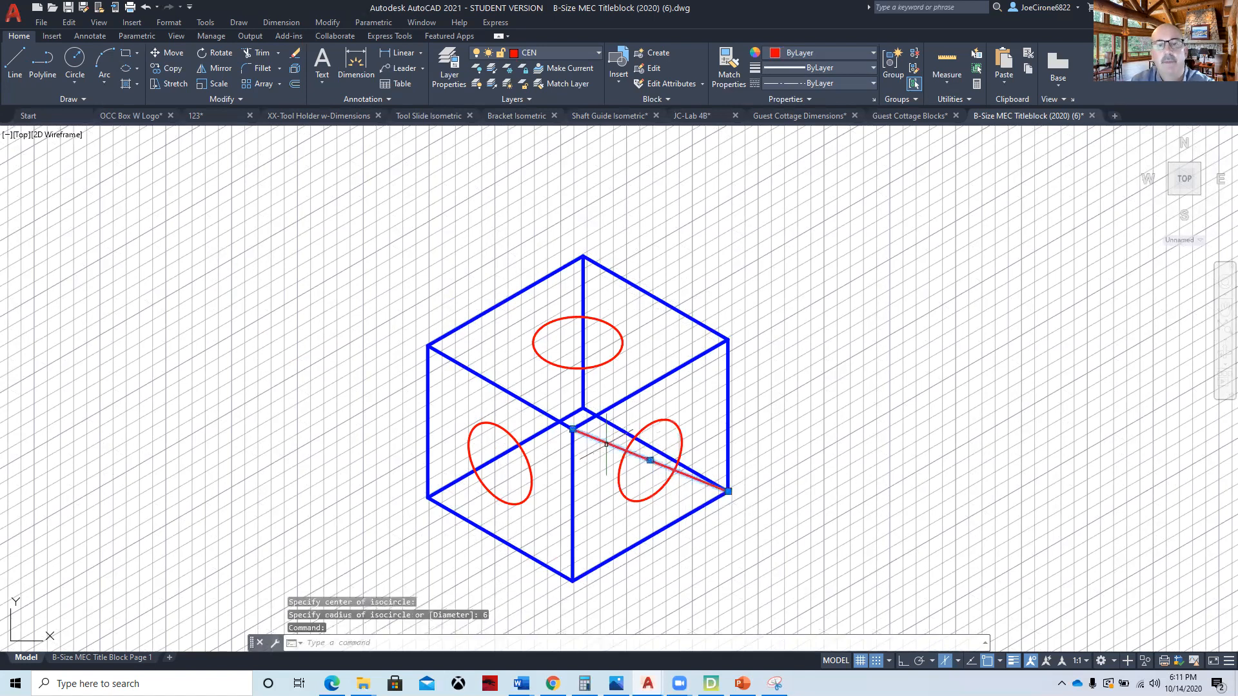
{"action": "key", "text": "Delete"}
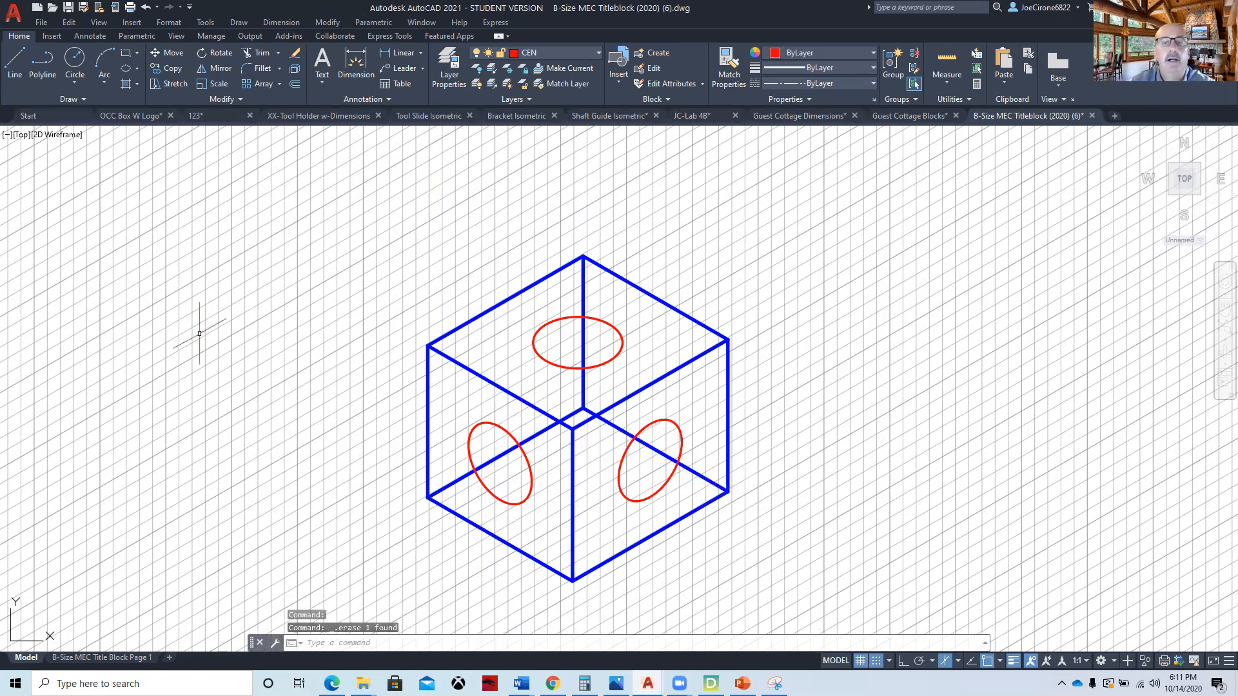
Try the Conceptual visual style and return to 2D Wireframe.
{"action": "left_click", "coordinate": [69, 137]}
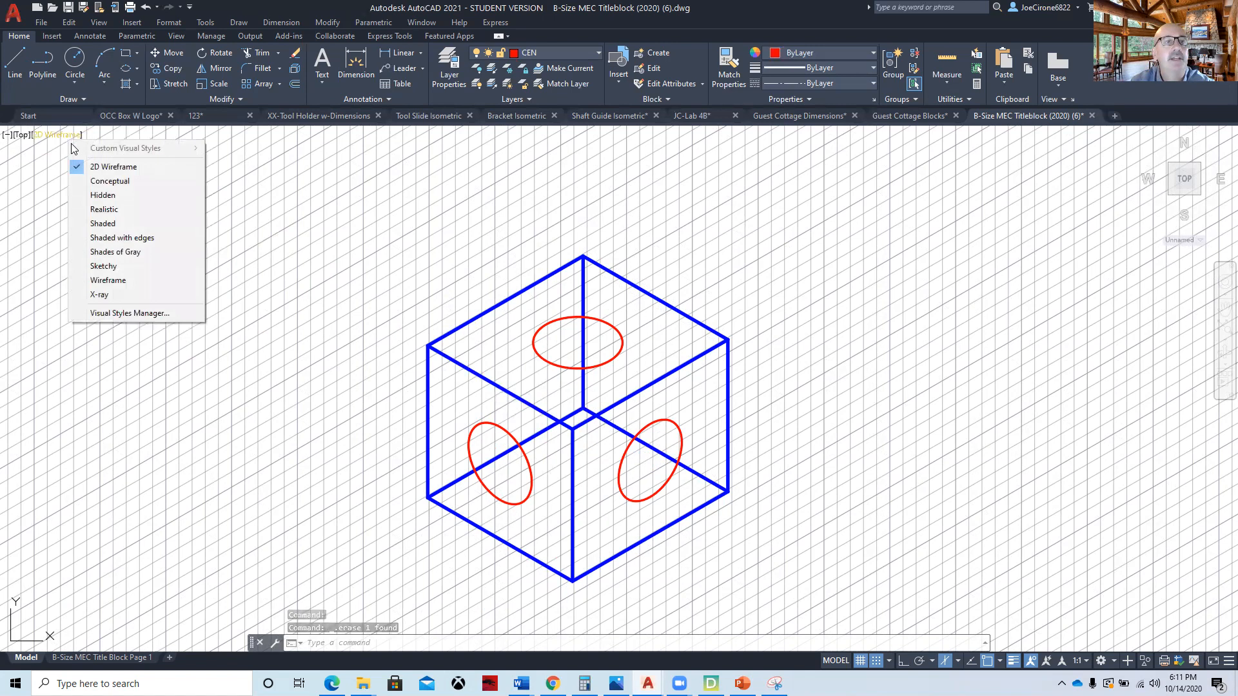
{"action": "left_click", "coordinate": [109, 181]}
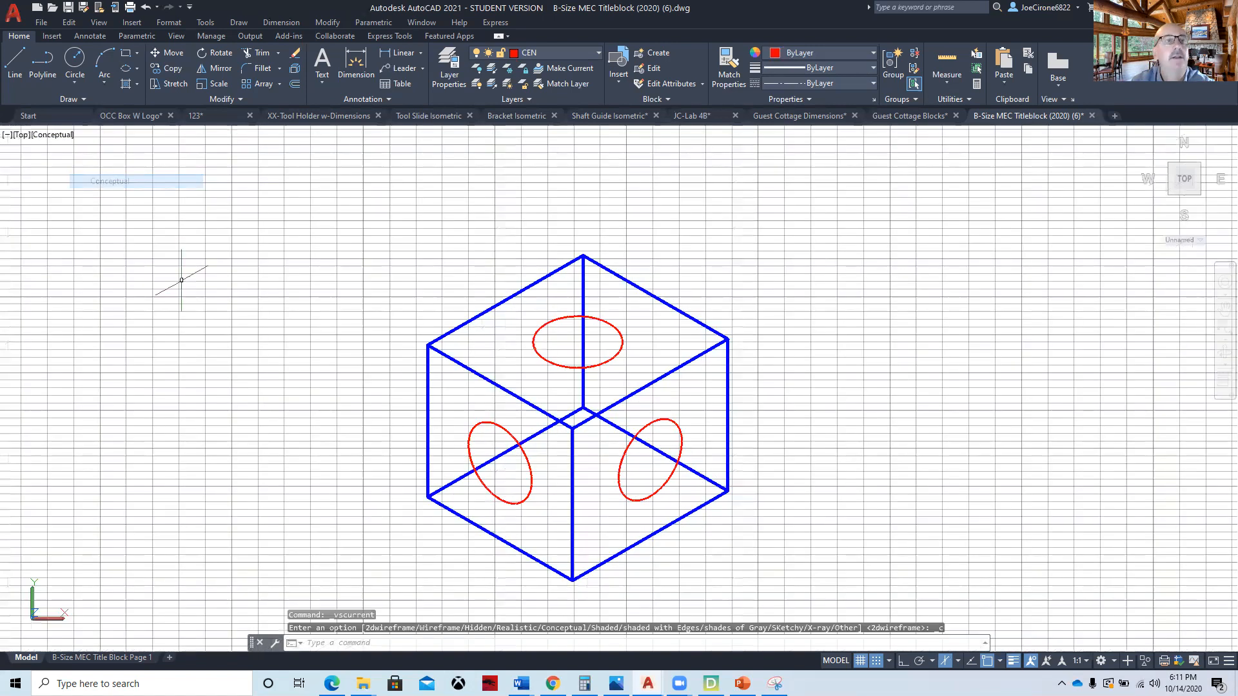
{"action": "left_click", "coordinate": [54, 135]}
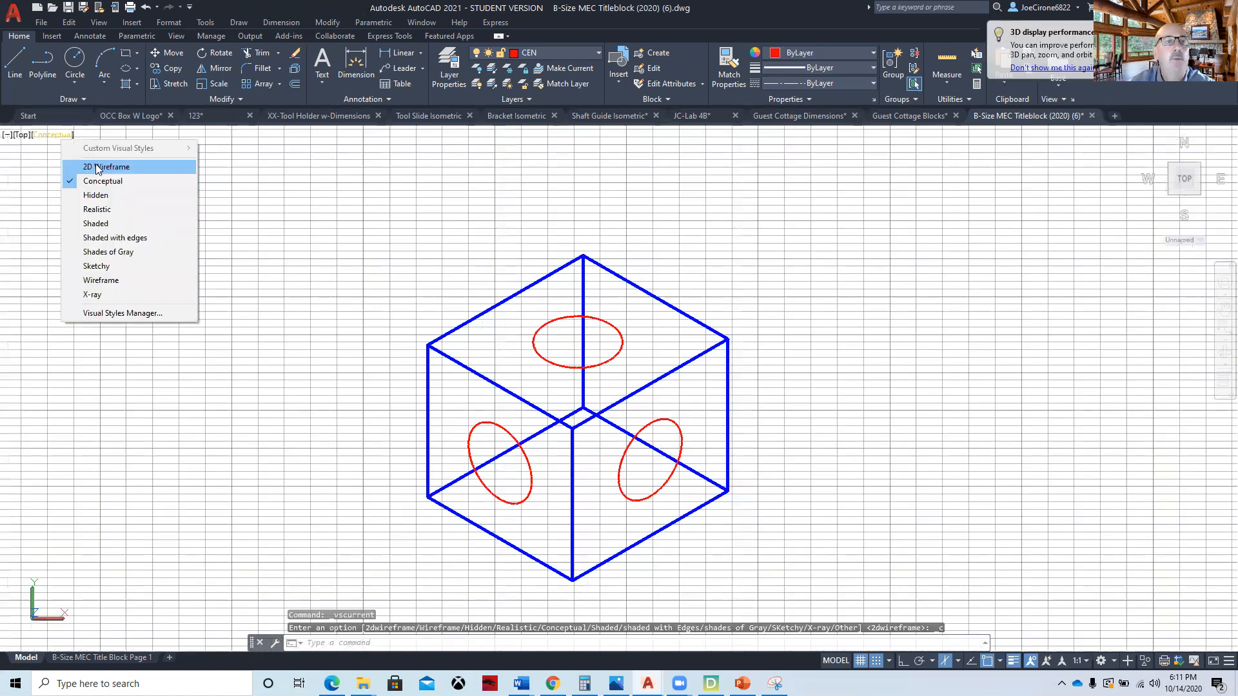
{"action": "left_click", "coordinate": [96, 167]}
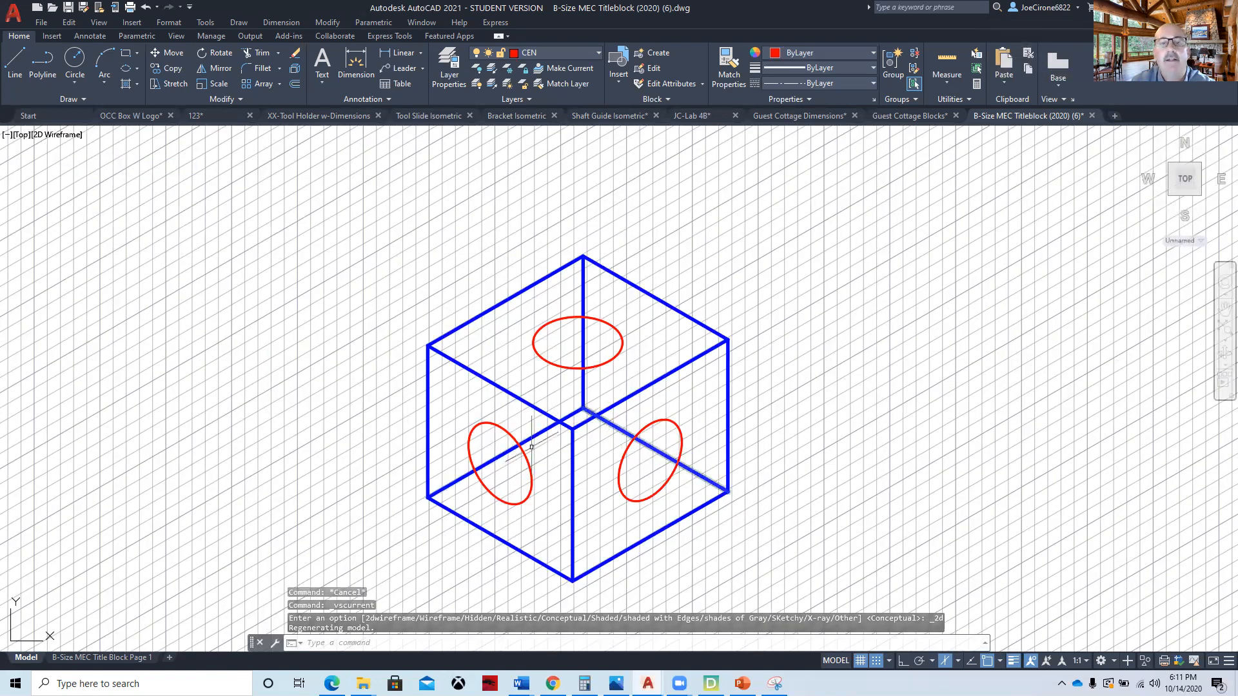
Erase the box's three hidden back edges and turn off the grid display.
{"action": "left_click", "coordinate": [582, 387]}
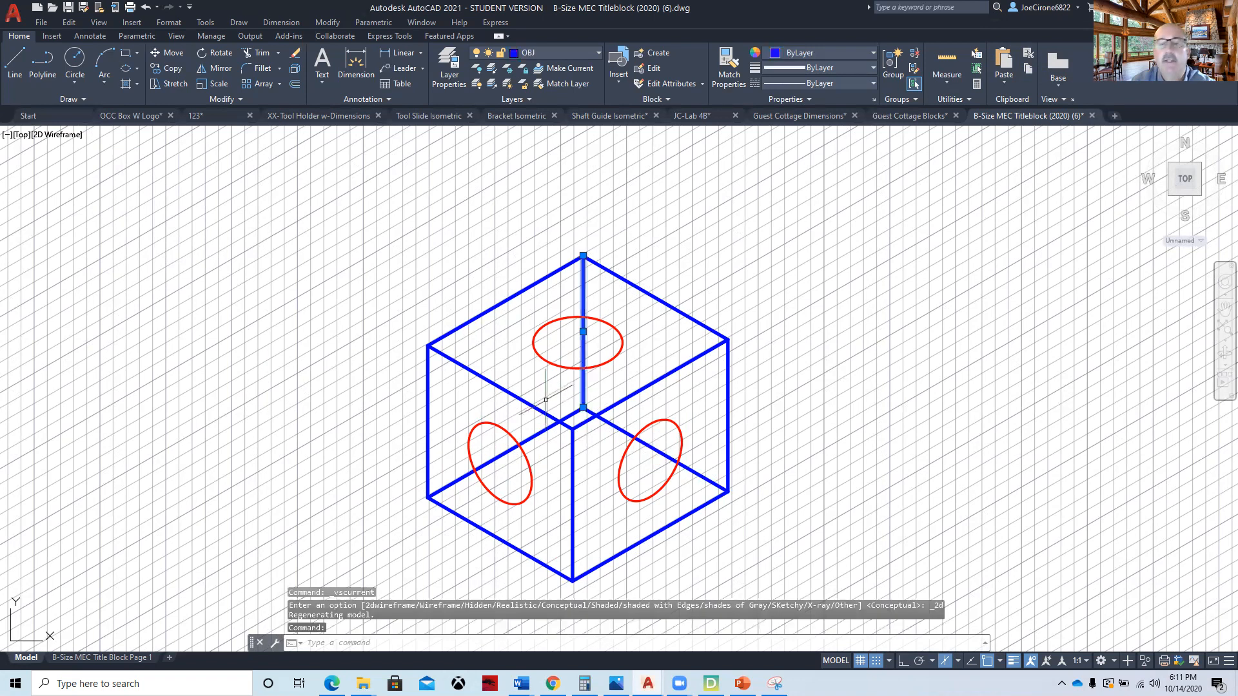
{"action": "key", "text": "Delete"}
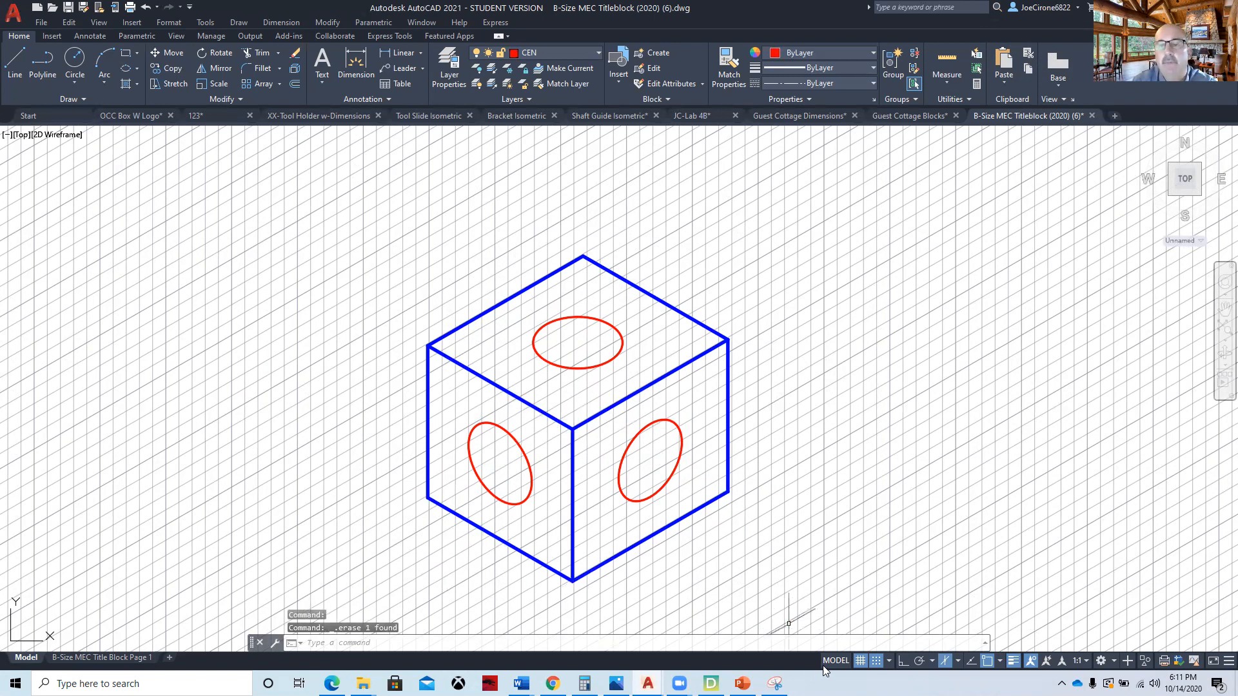
{"action": "left_click", "coordinate": [858, 661]}
{"action": "scroll", "coordinate": [553, 585], "scroll_direction": "down", "scroll_amount": 2}
{"action": "middle_click_drag", "start_coordinate": [570, 572], "coordinate": [587, 477]}
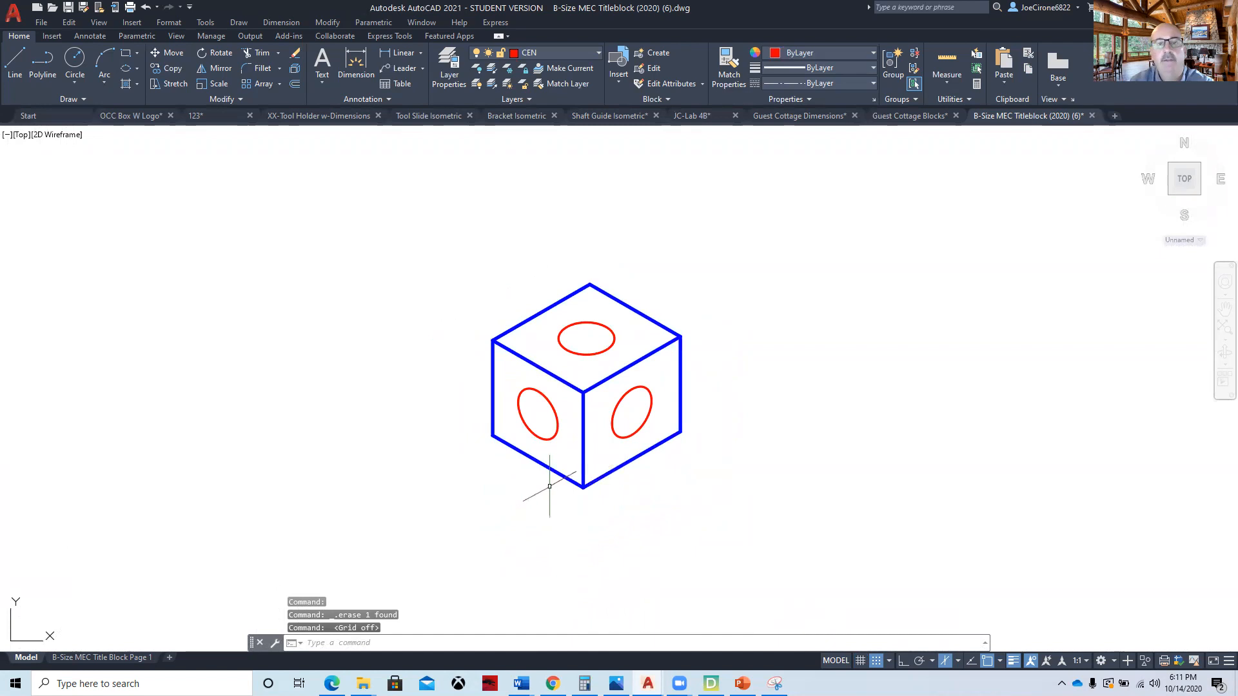
{"action": "scroll", "coordinate": [550, 491], "scroll_direction": "down", "scroll_amount": 2}
Switch to Chrome, examine the course slides on isometric ellipse orientation and bounding box construction, and go to the All Title Blocks page.
{"action": "key", "text": "alt+Tab"}
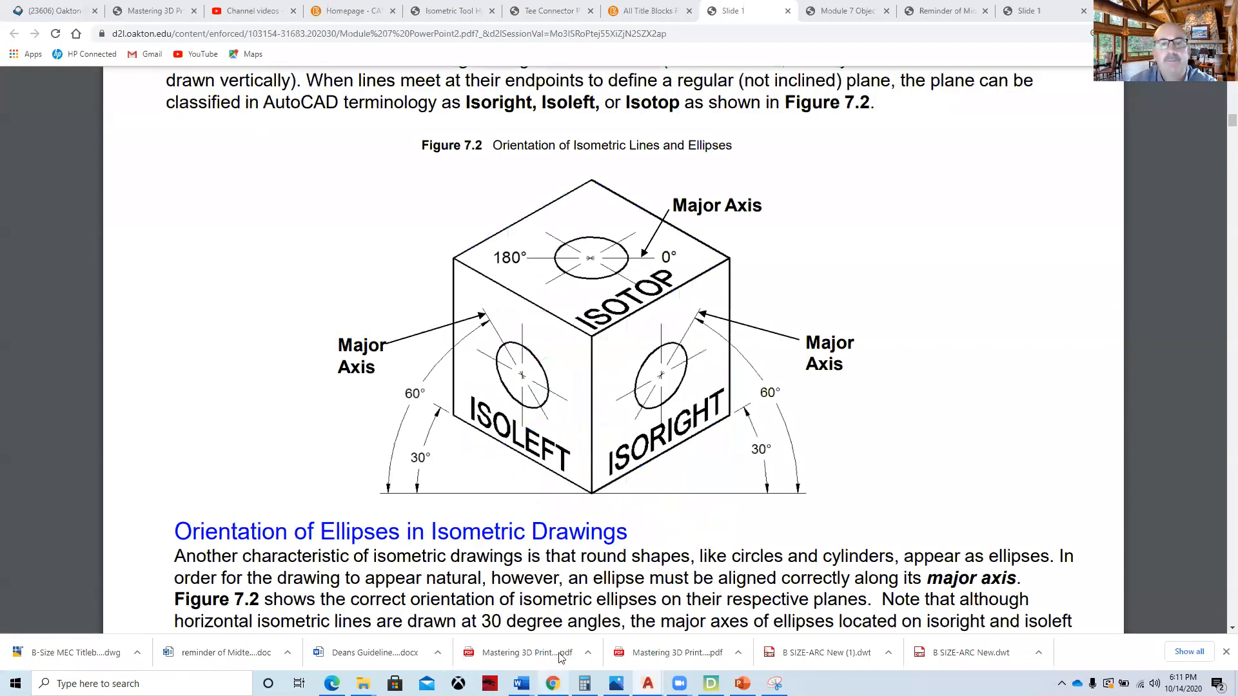
{"action": "scroll", "coordinate": [565, 534], "scroll_direction": "down", "scroll_amount": 5}
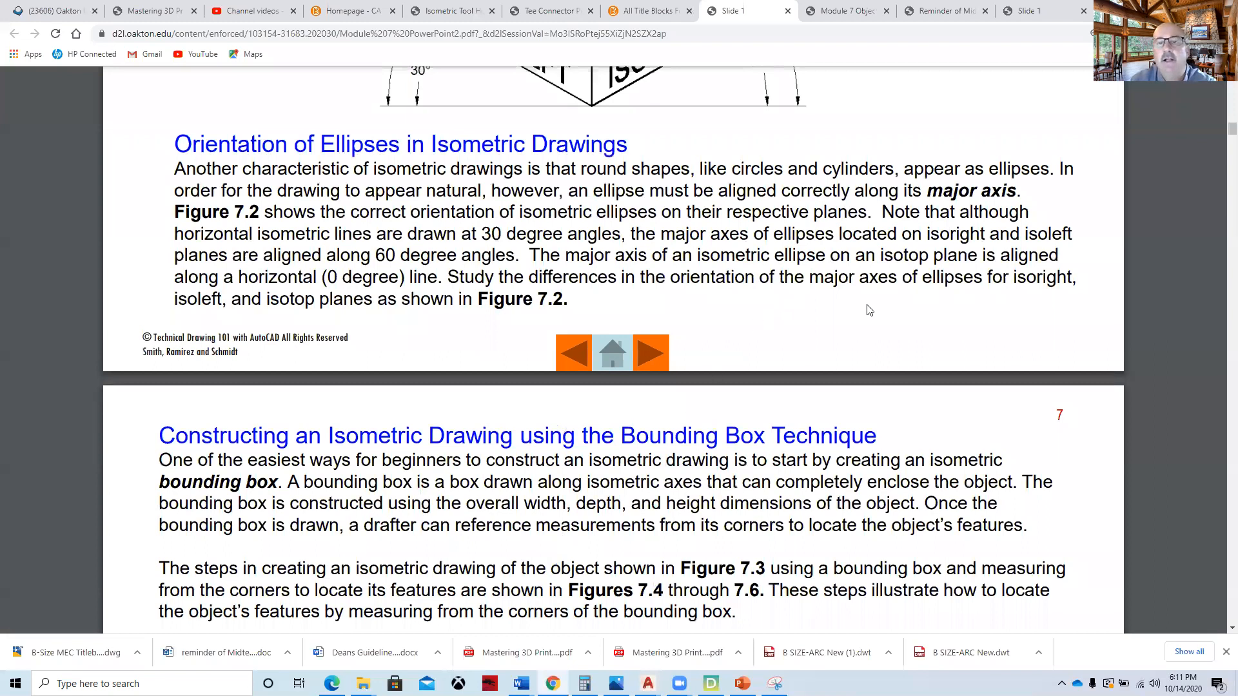
{"action": "scroll", "coordinate": [868, 310], "scroll_direction": "down", "scroll_amount": 7}
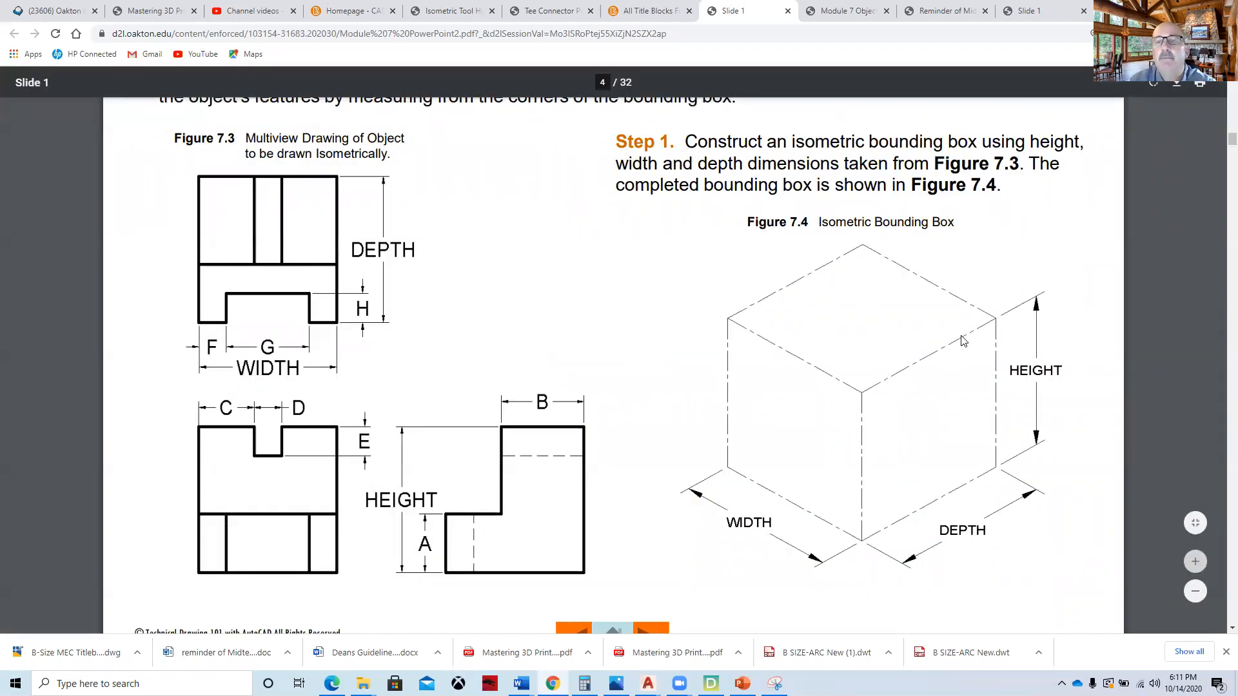
{"action": "scroll", "coordinate": [815, 365], "scroll_direction": "down", "scroll_amount": 7}
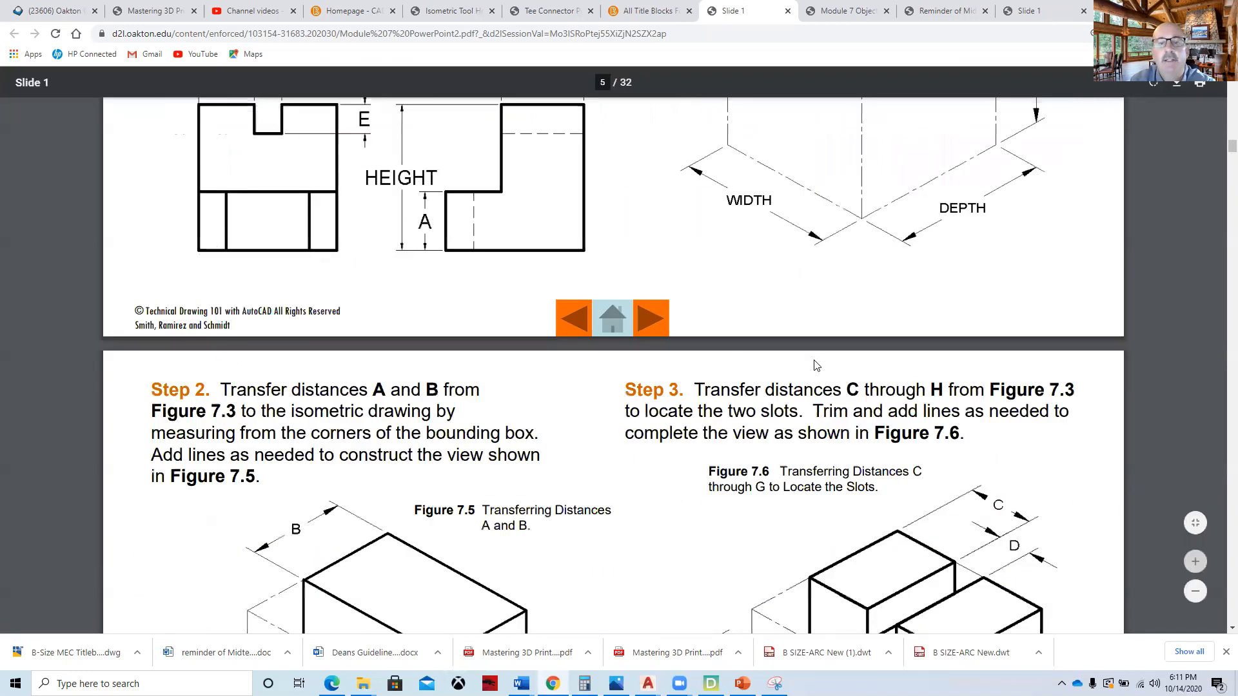
{"action": "scroll", "coordinate": [815, 365], "scroll_direction": "down", "scroll_amount": 5}
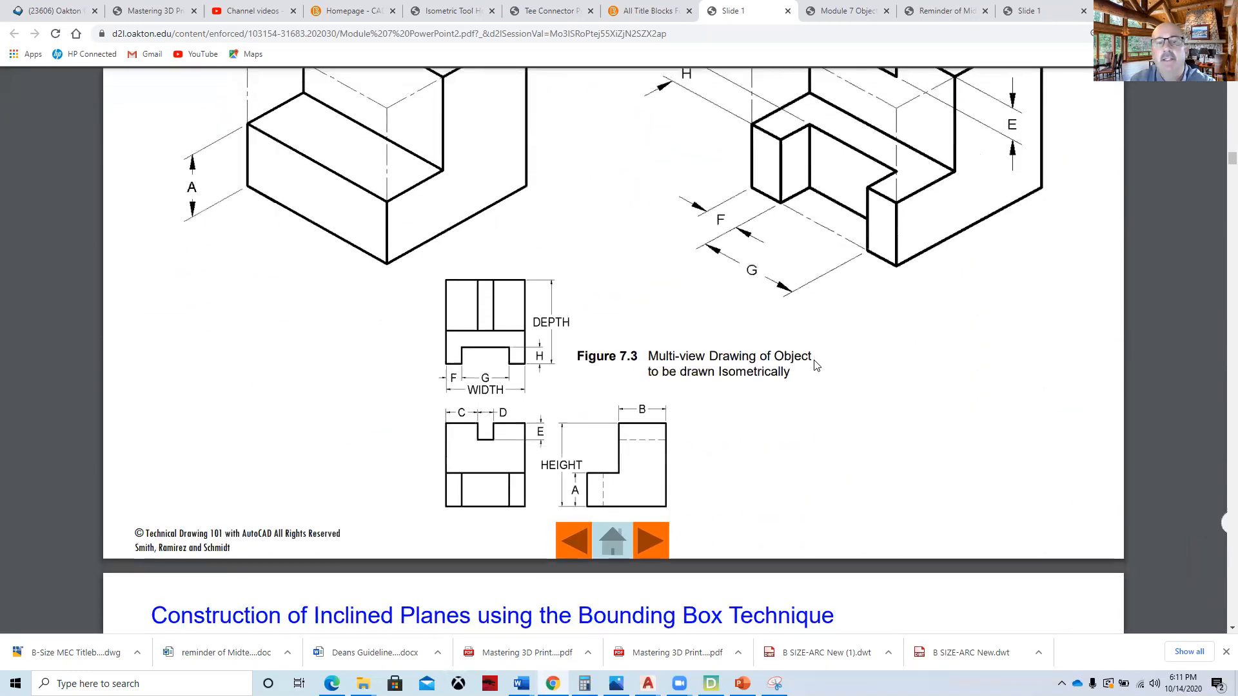
{"action": "scroll", "coordinate": [812, 361], "scroll_direction": "up", "scroll_amount": 1}
{"action": "scroll", "coordinate": [812, 361], "scroll_direction": "down", "scroll_amount": 5}
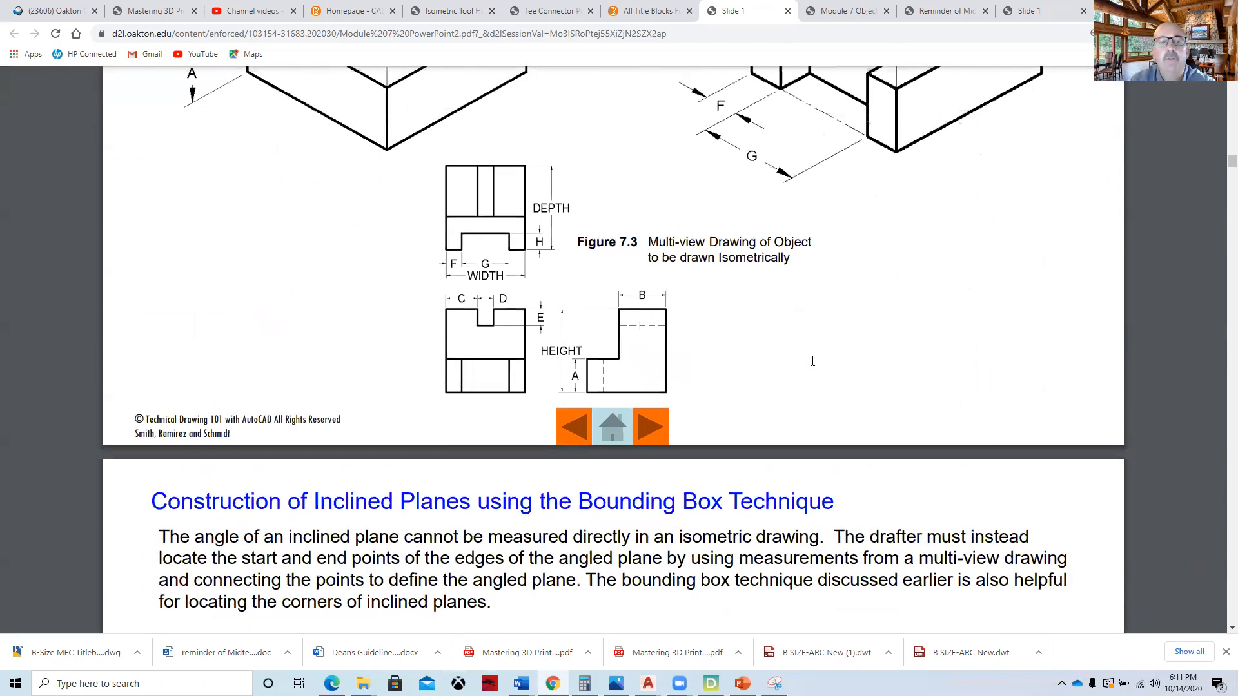
{"action": "scroll", "coordinate": [813, 361], "scroll_direction": "down", "scroll_amount": 1}
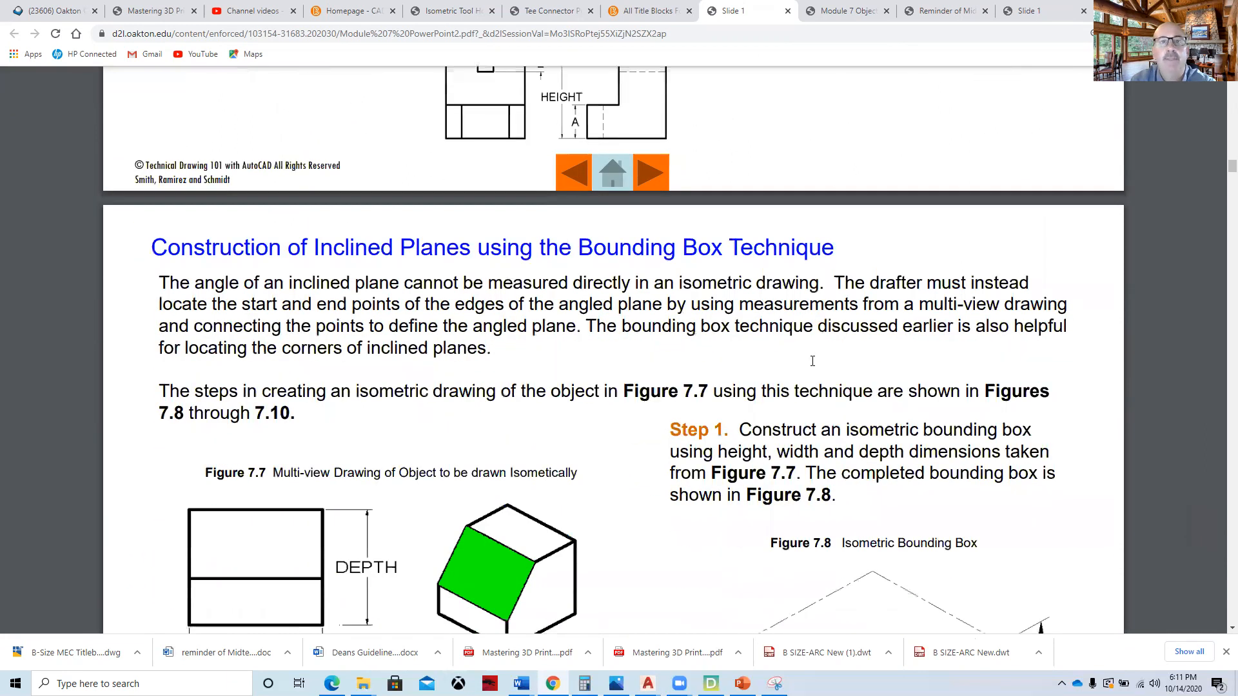
{"action": "scroll", "coordinate": [812, 361], "scroll_direction": "down", "scroll_amount": 3}
{"action": "left_click", "coordinate": [644, 16]}
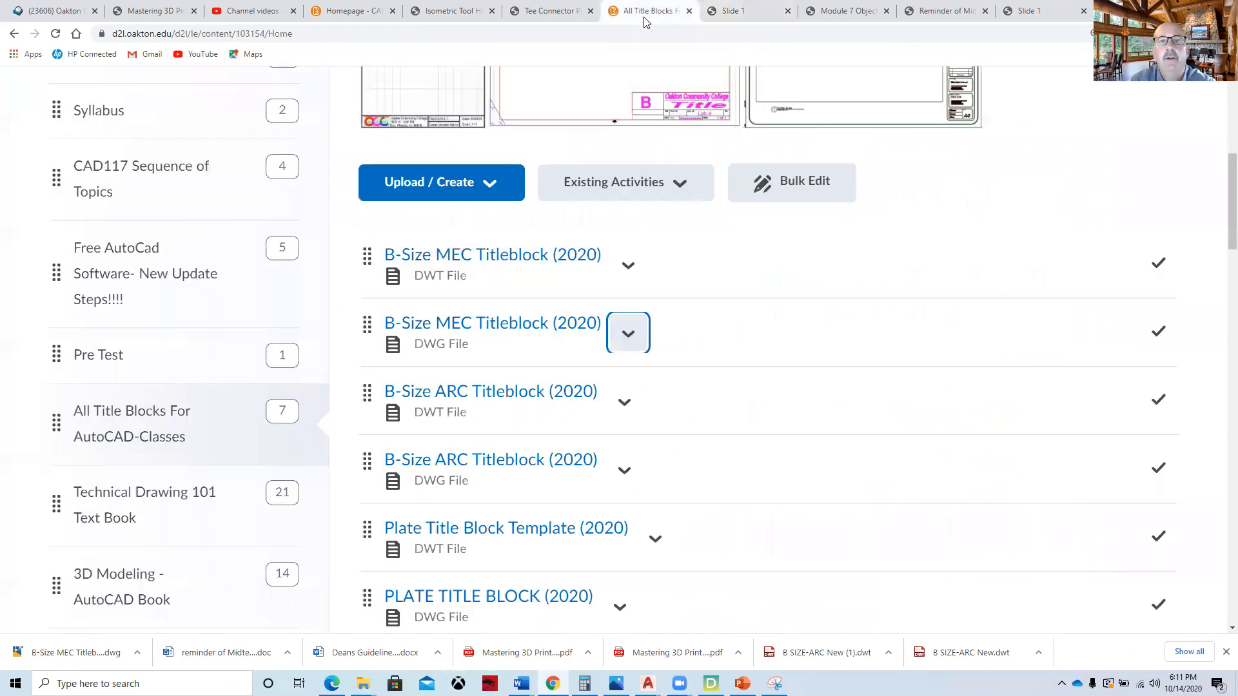
Open the CAD-117-050 course homepage and look through the Module 7 announcement down to its lab links and videos.
{"action": "scroll", "coordinate": [606, 464], "scroll_direction": "up", "scroll_amount": 6}
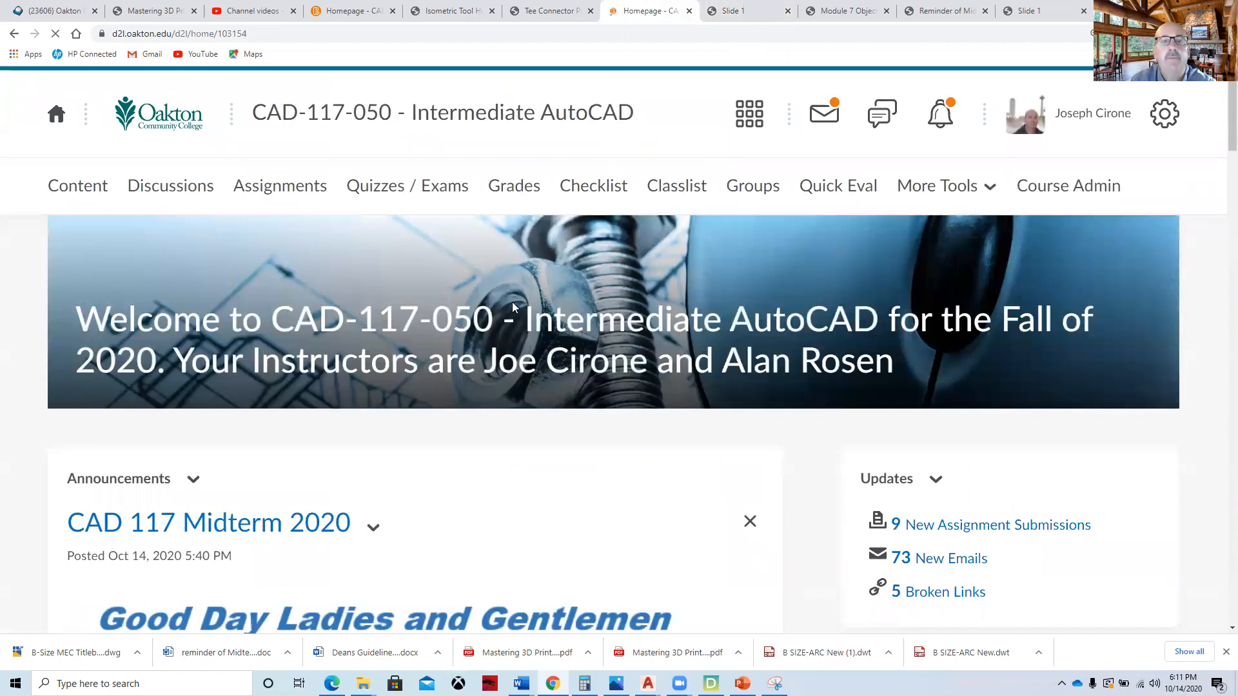
{"action": "scroll", "coordinate": [598, 365], "scroll_direction": "down", "scroll_amount": 2}
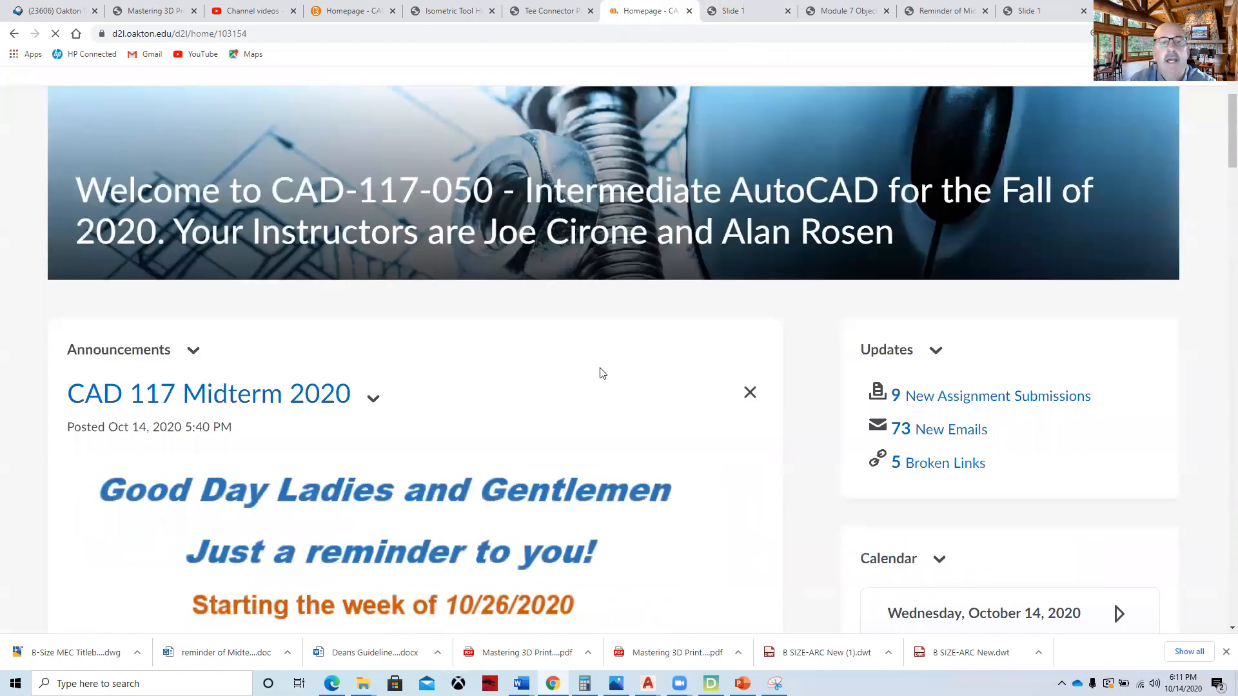
{"action": "scroll", "coordinate": [600, 373], "scroll_direction": "down", "scroll_amount": 12}
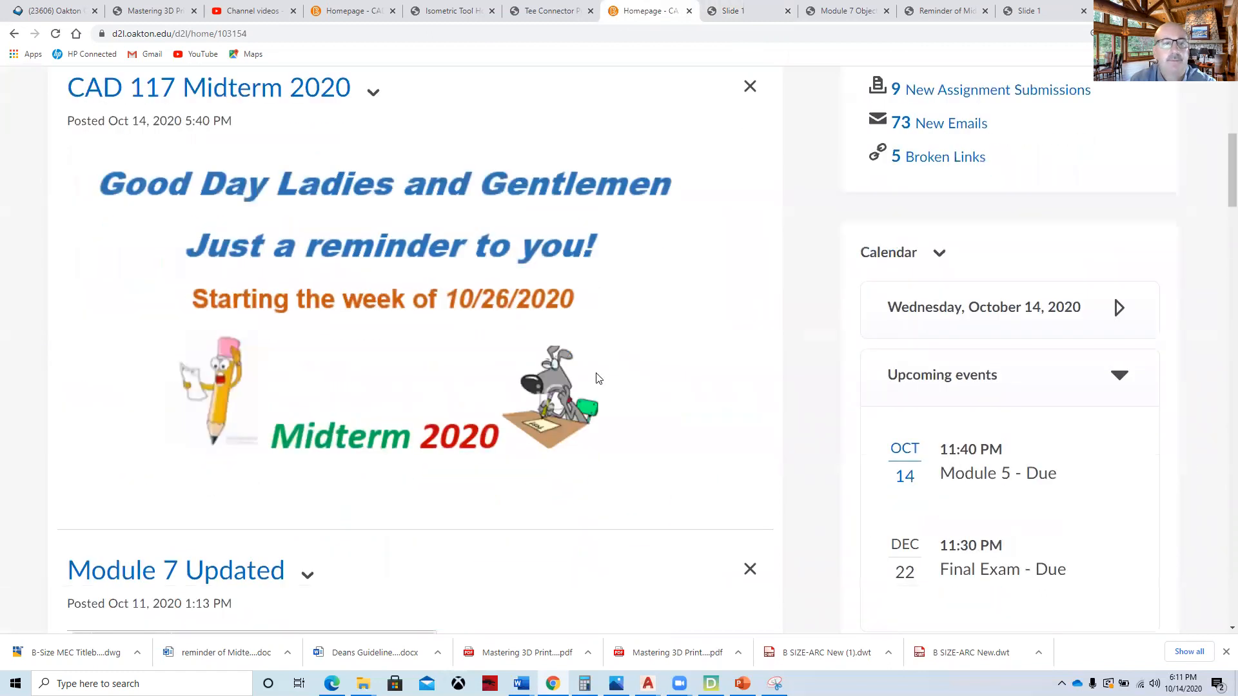
{"action": "scroll", "coordinate": [597, 377], "scroll_direction": "down", "scroll_amount": 8}
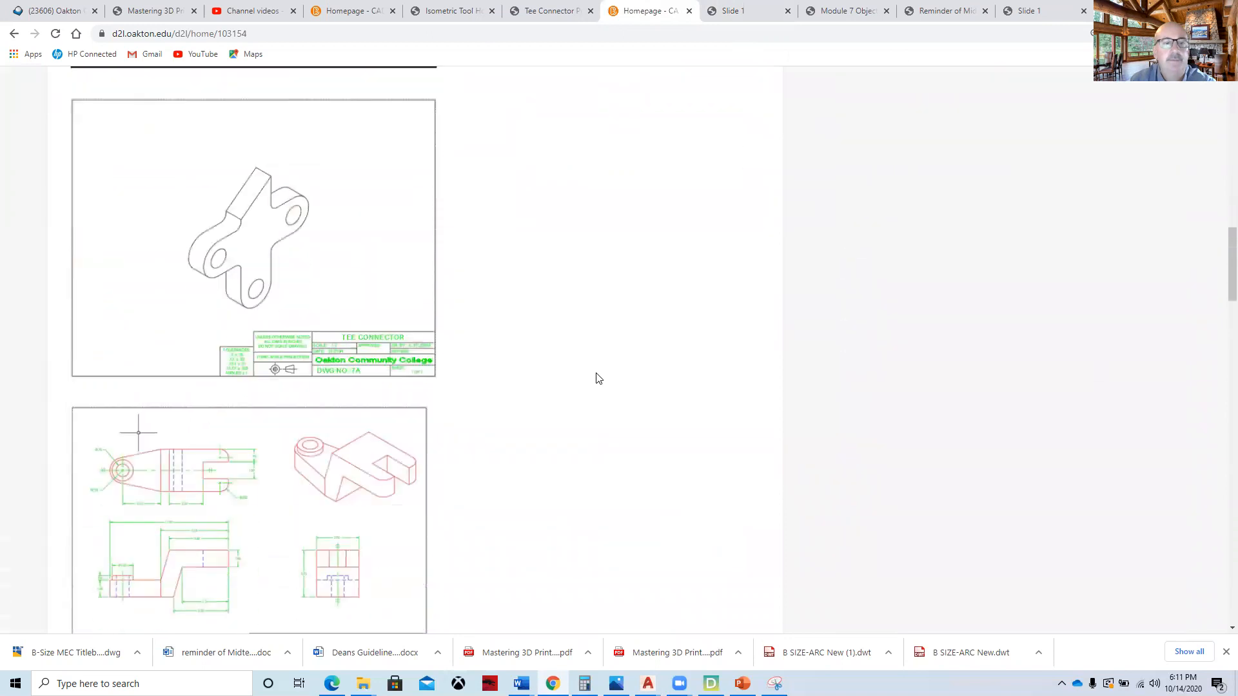
{"action": "scroll", "coordinate": [228, 390], "scroll_direction": "down", "scroll_amount": 6}
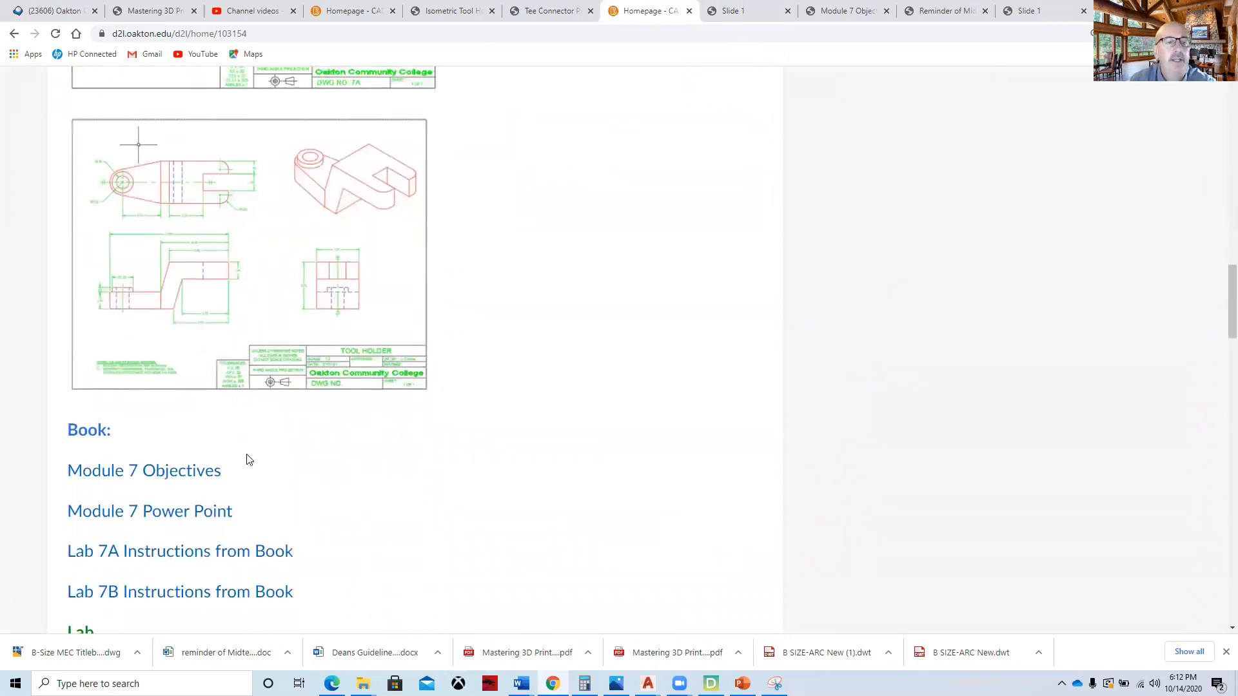
{"action": "scroll", "coordinate": [461, 396], "scroll_direction": "down", "scroll_amount": 2}
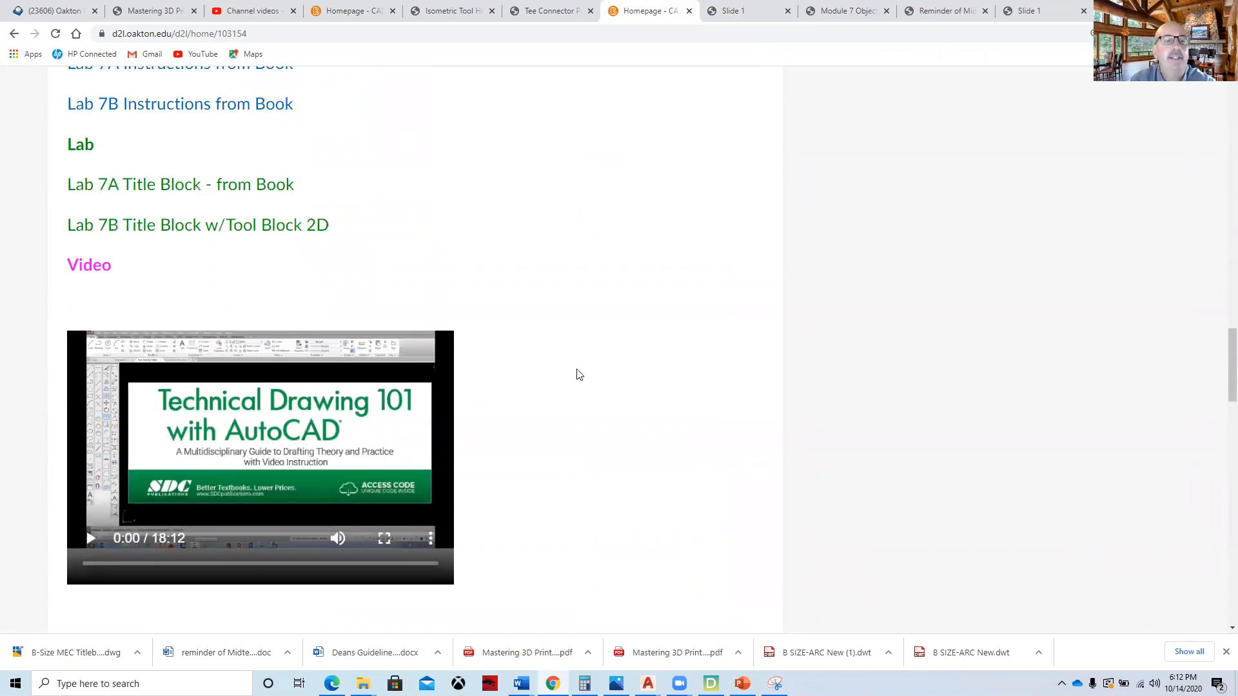
{"action": "scroll", "coordinate": [577, 374], "scroll_direction": "down", "scroll_amount": 2}
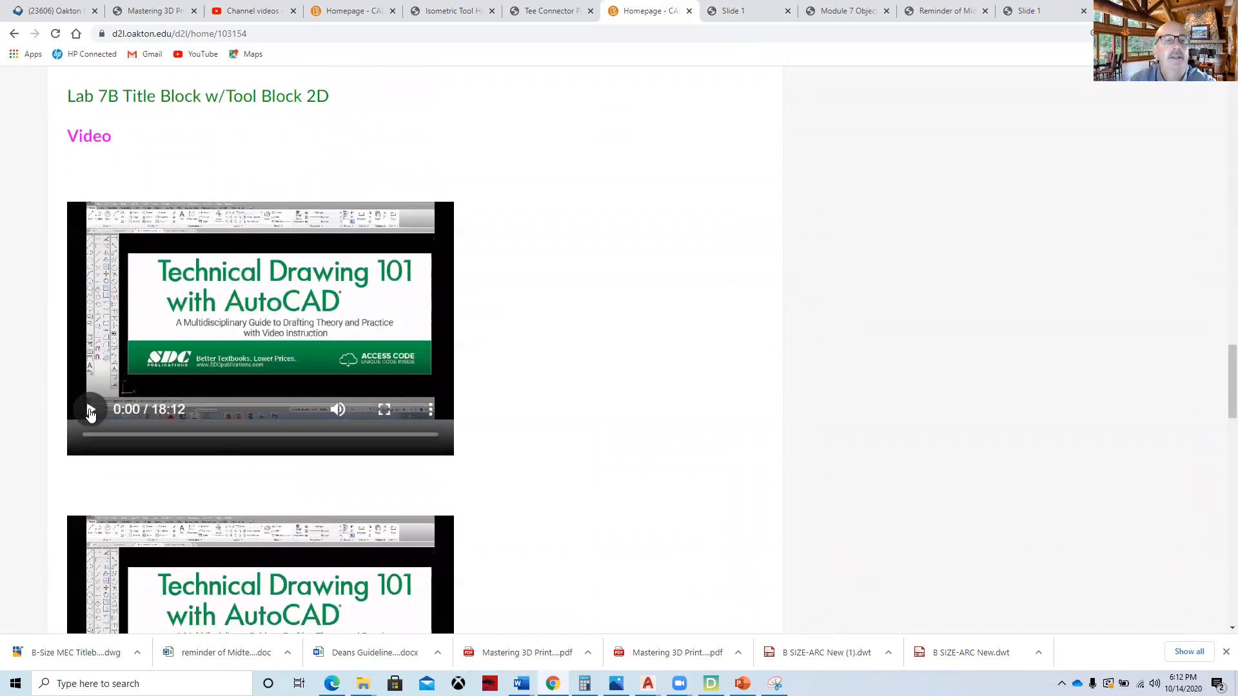
Play the first Module 7 video, mute it, and skip ahead through the Tee Connector demonstration.
{"action": "left_click", "coordinate": [89, 411]}
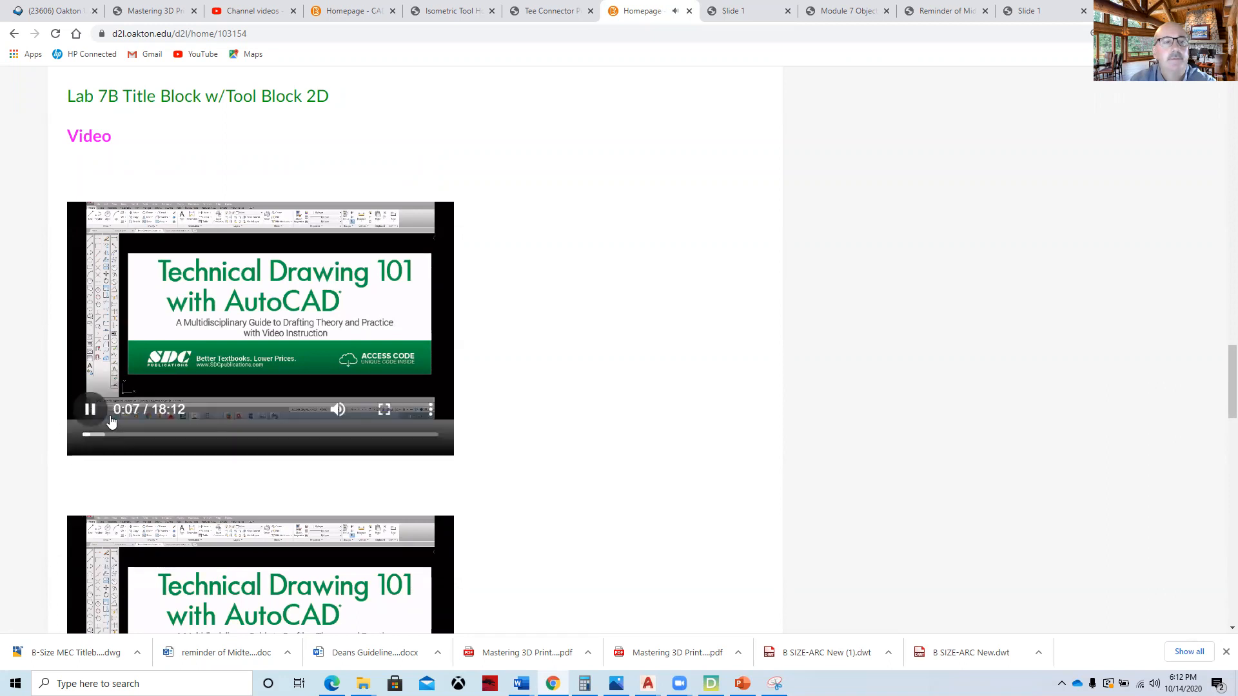
{"action": "left_click", "coordinate": [334, 414]}
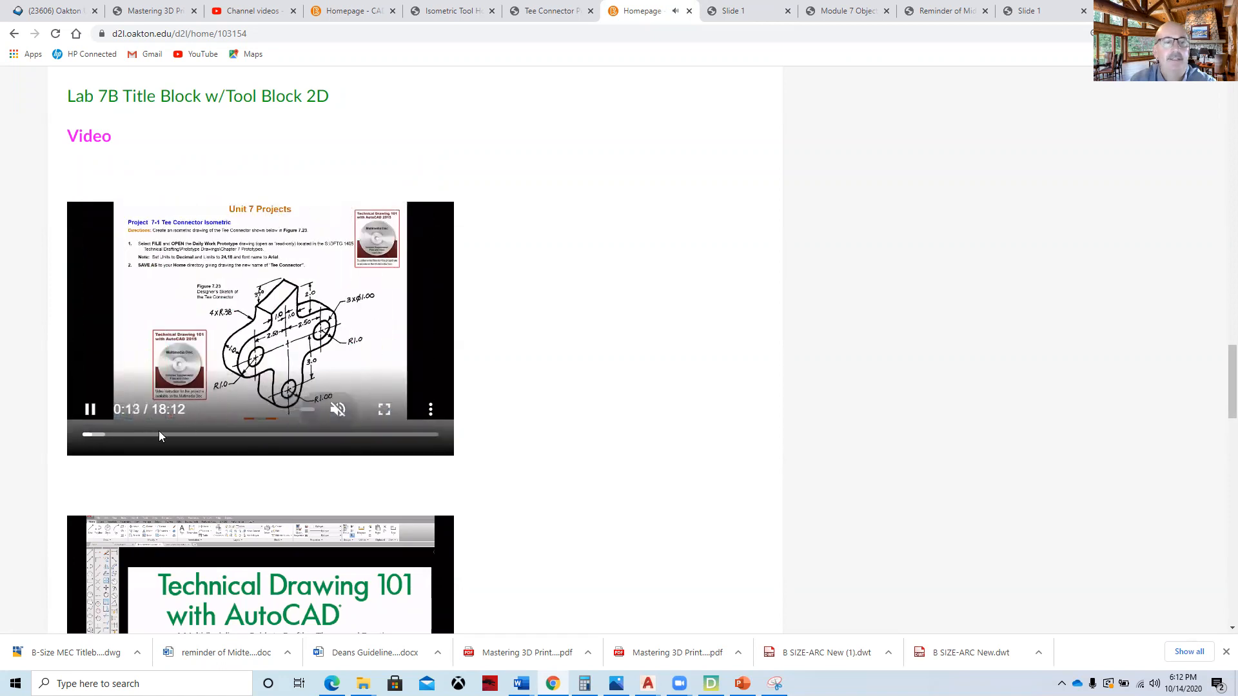
{"action": "left_click", "coordinate": [137, 436]}
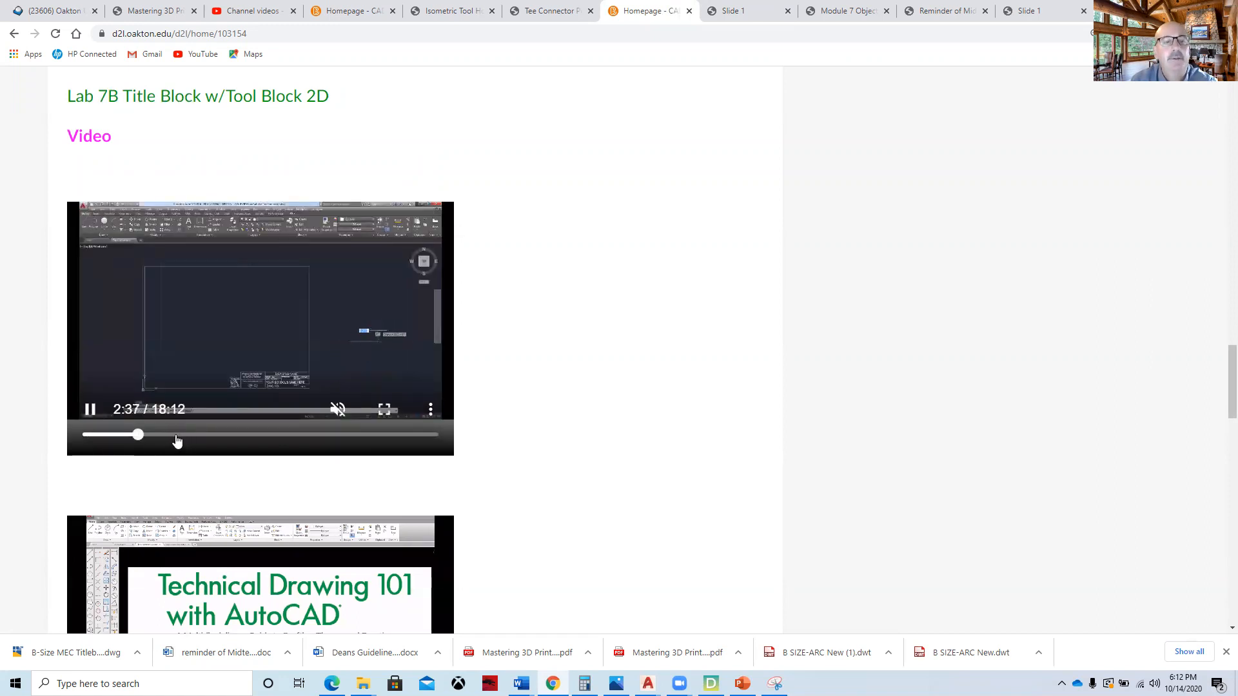
{"action": "left_click", "coordinate": [177, 437]}
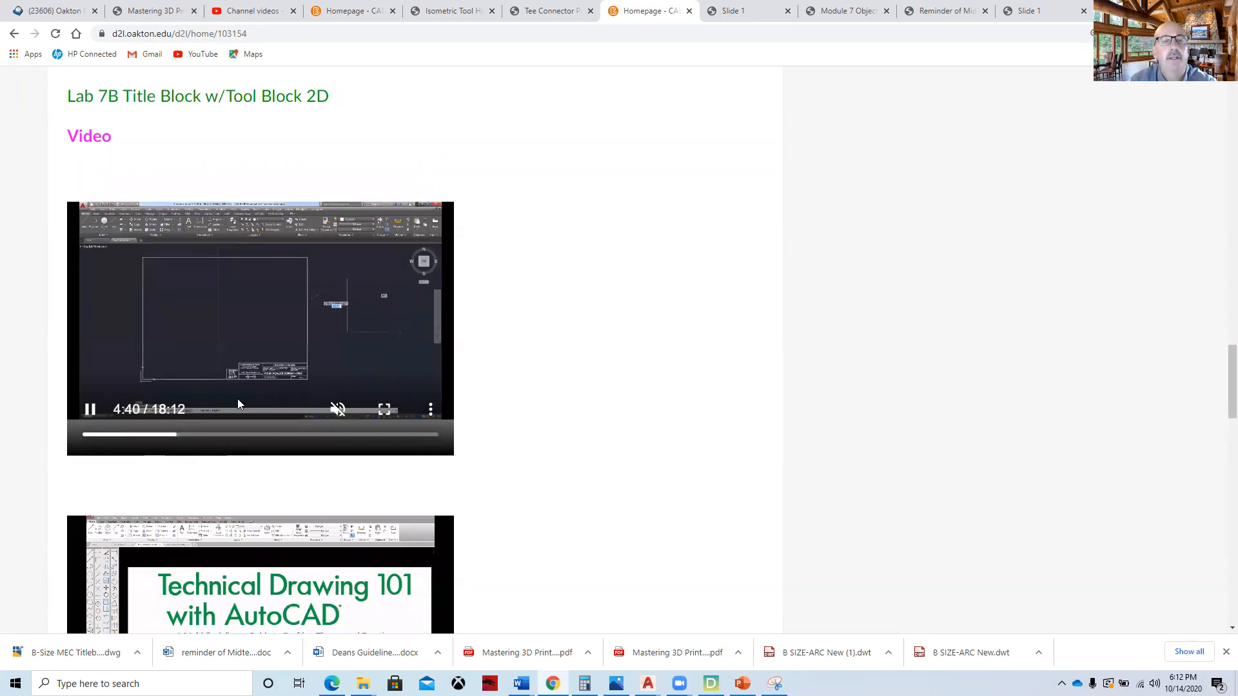
{"action": "left_click", "coordinate": [218, 437]}
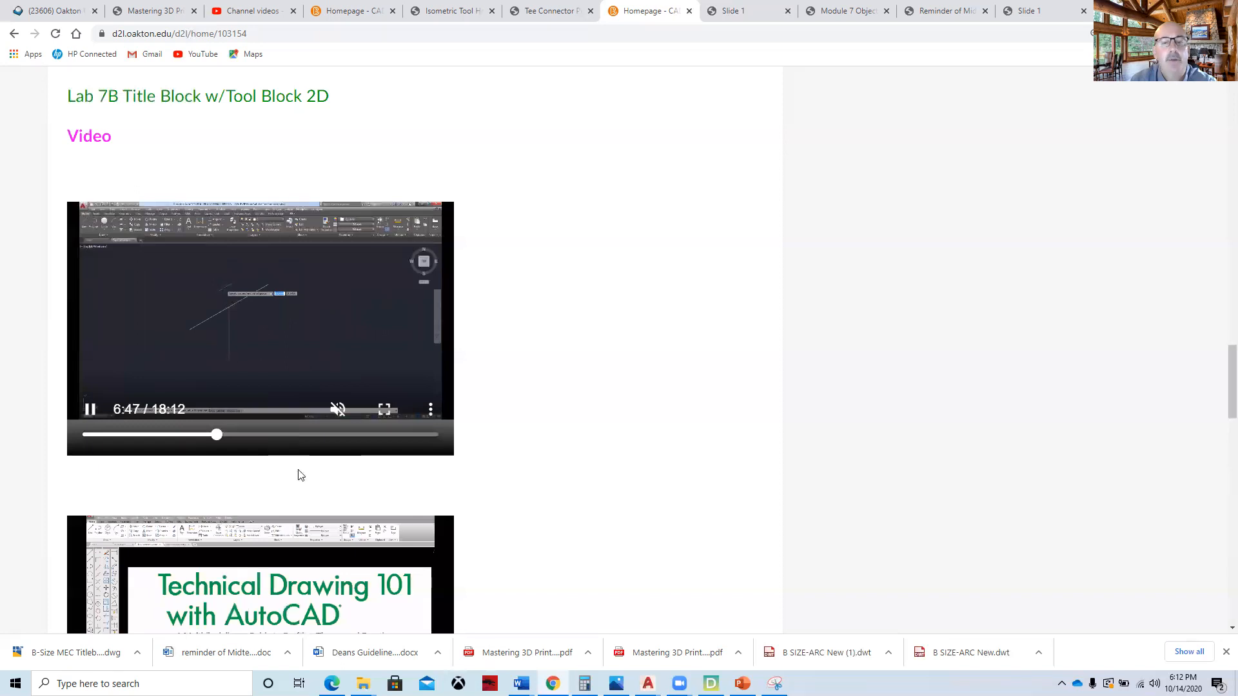
Switch to AutoCAD and examine the Tee Connector construction stages in 123.dwg and the XX-Tool Holder w-Dimensions drawing.
{"action": "mouse_move", "coordinate": [648, 683]}
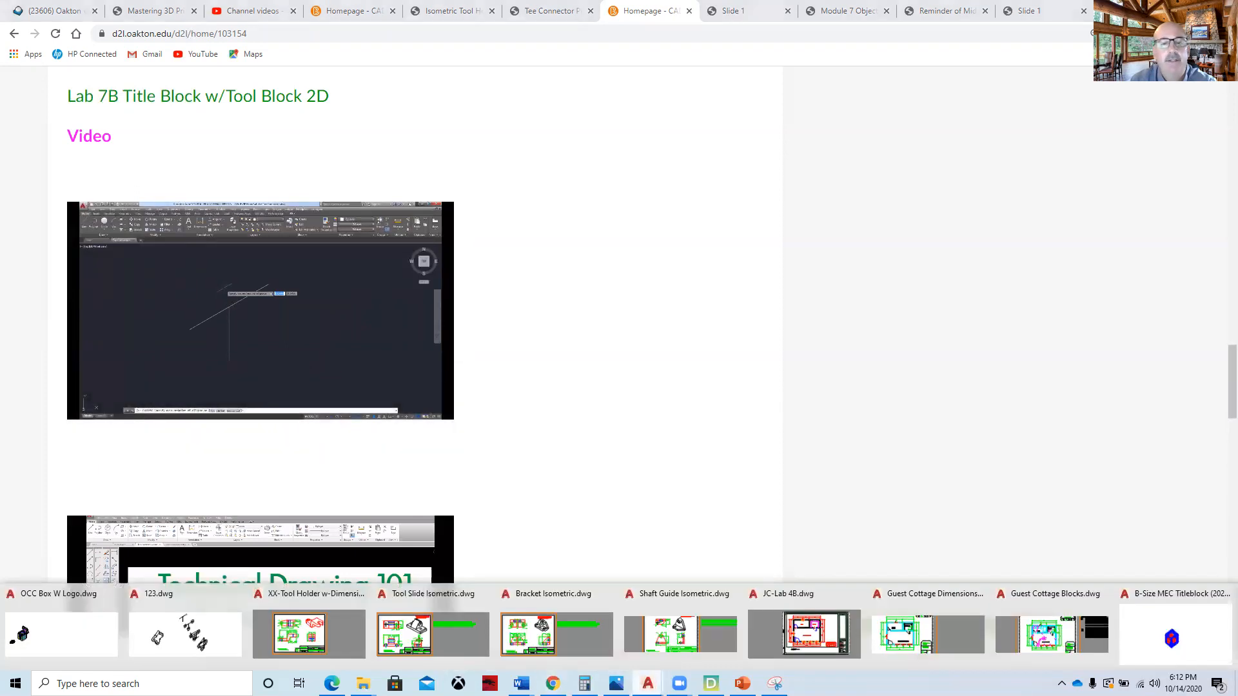
{"action": "left_click", "coordinate": [163, 640]}
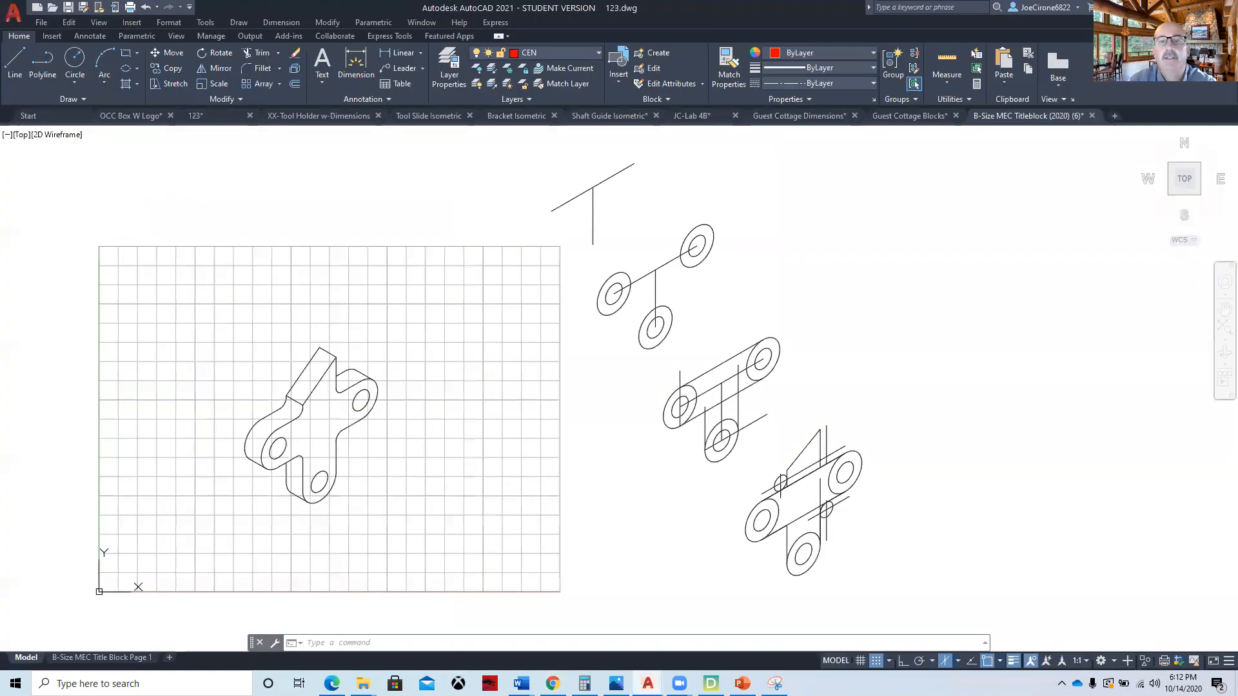
{"action": "scroll", "coordinate": [409, 484], "scroll_direction": "up", "scroll_amount": 4}
{"action": "scroll", "coordinate": [394, 429], "scroll_direction": "down", "scroll_amount": 4}
{"action": "scroll", "coordinate": [595, 249], "scroll_direction": "down", "scroll_amount": 1}
{"action": "scroll", "coordinate": [566, 313], "scroll_direction": "down", "scroll_amount": 2}
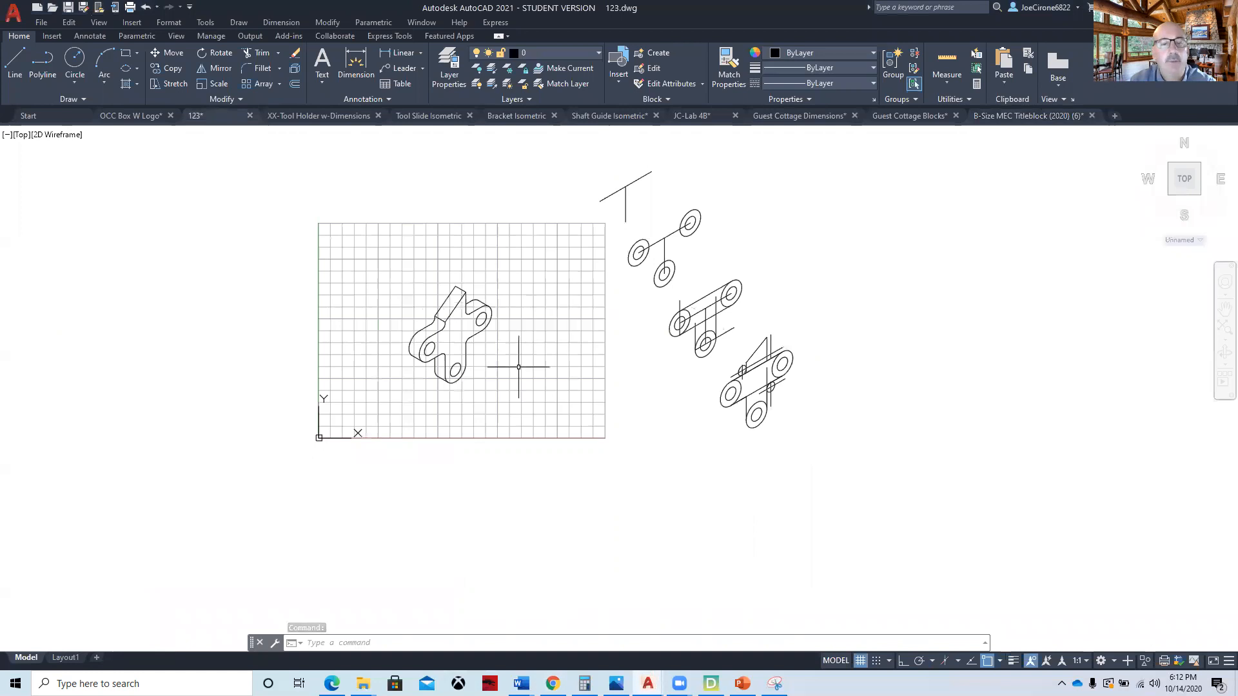
{"action": "mouse_move", "coordinate": [648, 683]}
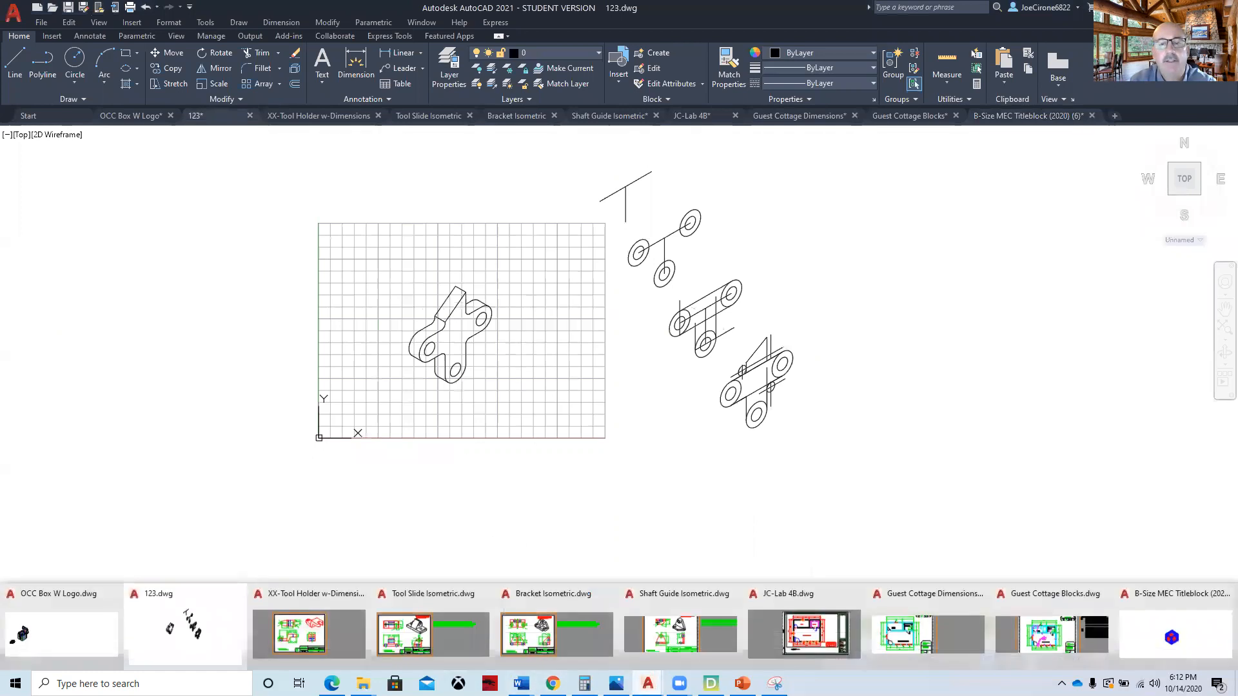
{"action": "left_click", "coordinate": [296, 639]}
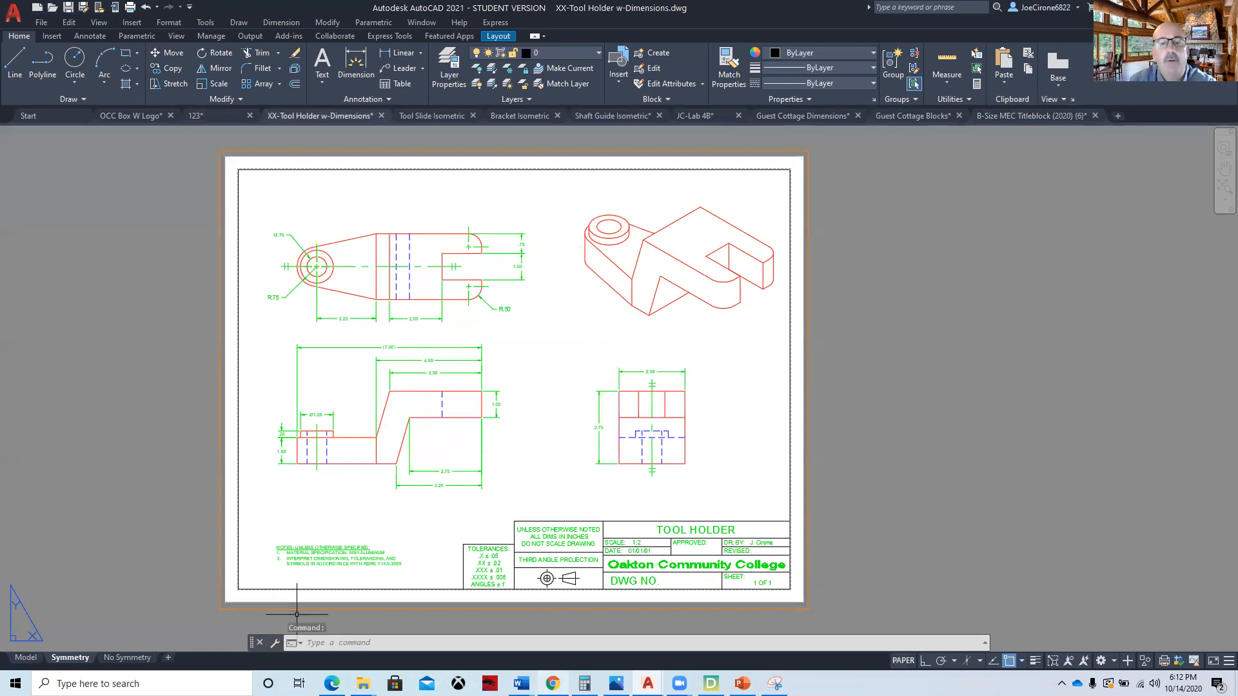
Download the Lab 7A Title Block from the course homepage in Chrome and open it in AutoCAD, accepting the student version and proxy notices.
{"action": "left_click", "coordinate": [553, 683]}
{"action": "scroll", "coordinate": [183, 365], "scroll_direction": "up", "scroll_amount": 4}
{"action": "scroll", "coordinate": [164, 365], "scroll_direction": "up", "scroll_amount": 1}
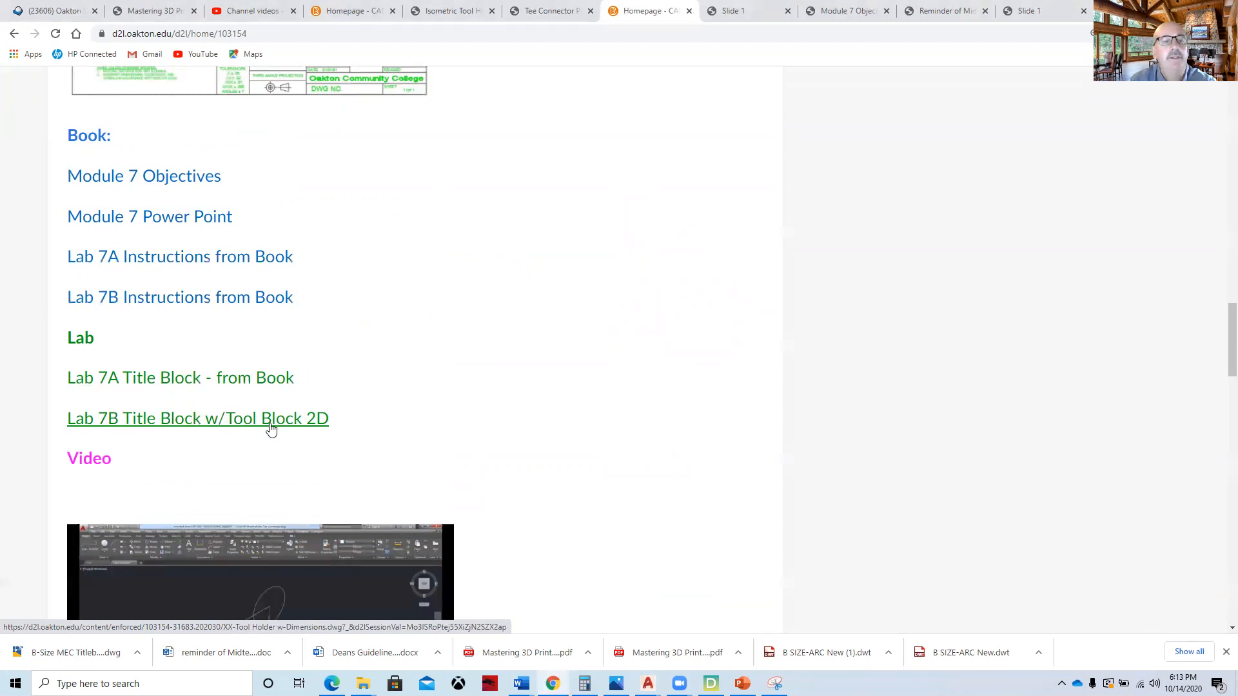
{"action": "left_click", "coordinate": [218, 380]}
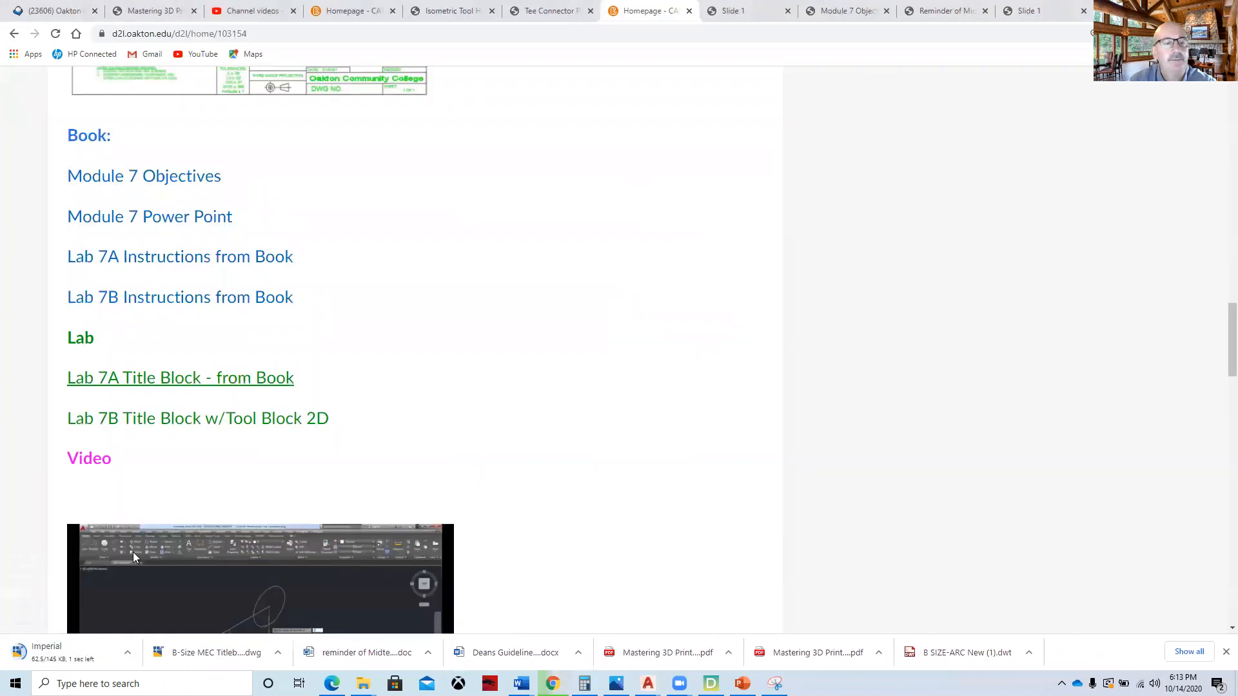
{"action": "left_click", "coordinate": [142, 642]}
{"action": "left_click", "coordinate": [156, 556]}
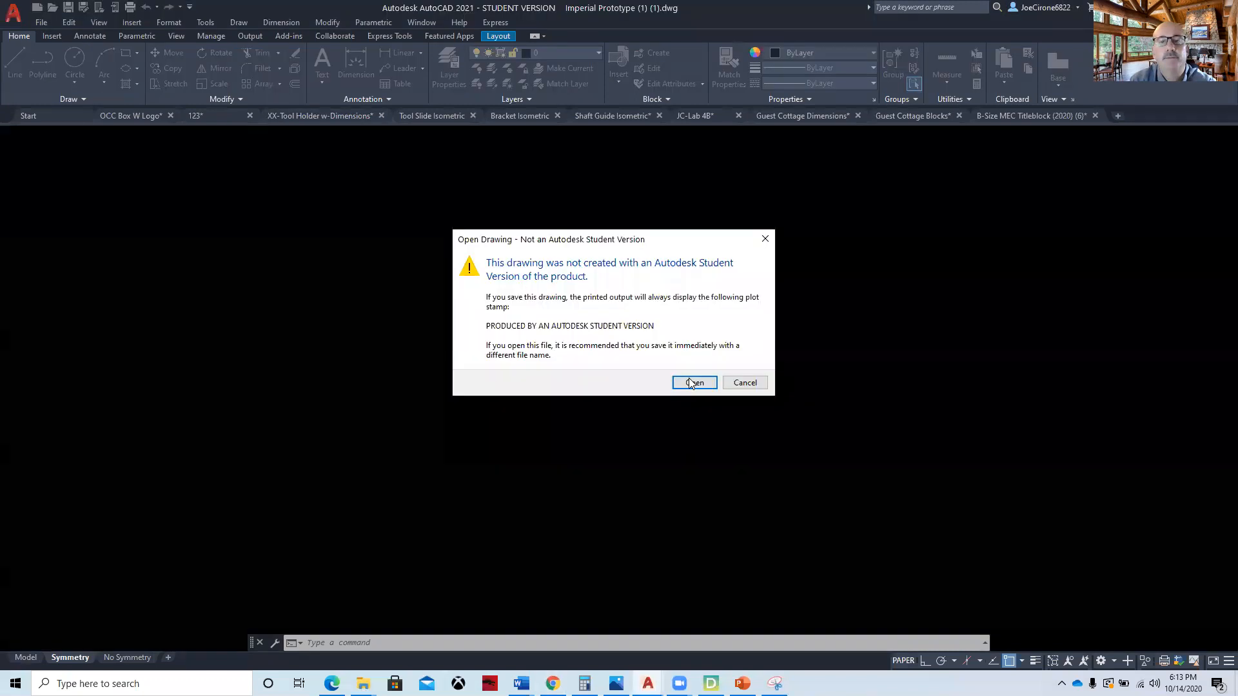
{"action": "left_click", "coordinate": [690, 379]}
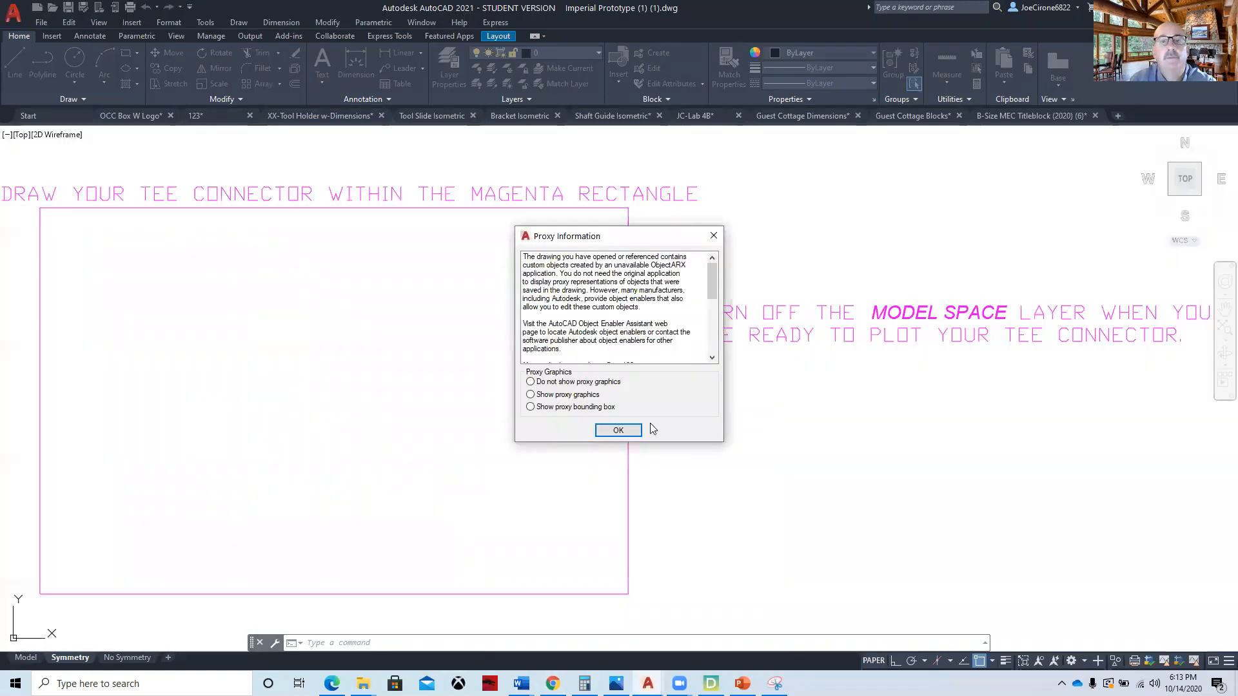
{"action": "left_click", "coordinate": [617, 430]}
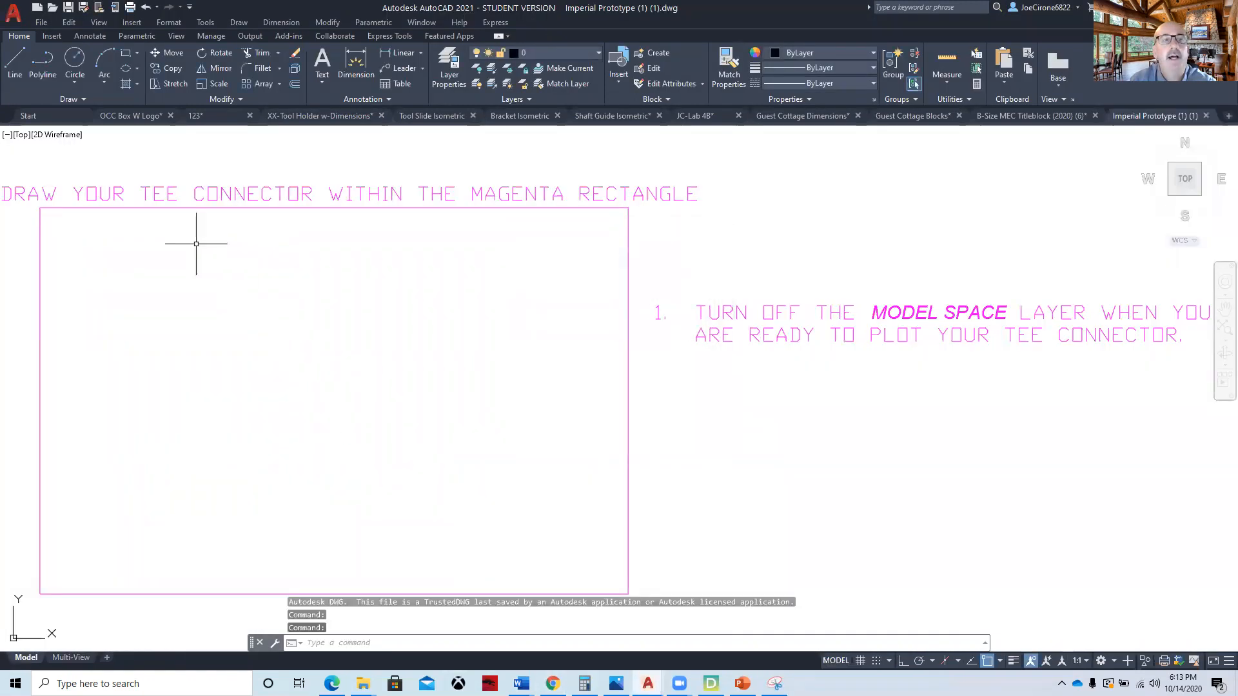
{"action": "middle_click_drag", "start_coordinate": [354, 328], "coordinate": [478, 270]}
{"action": "middle_click_drag", "start_coordinate": [445, 317], "coordinate": [462, 365]}
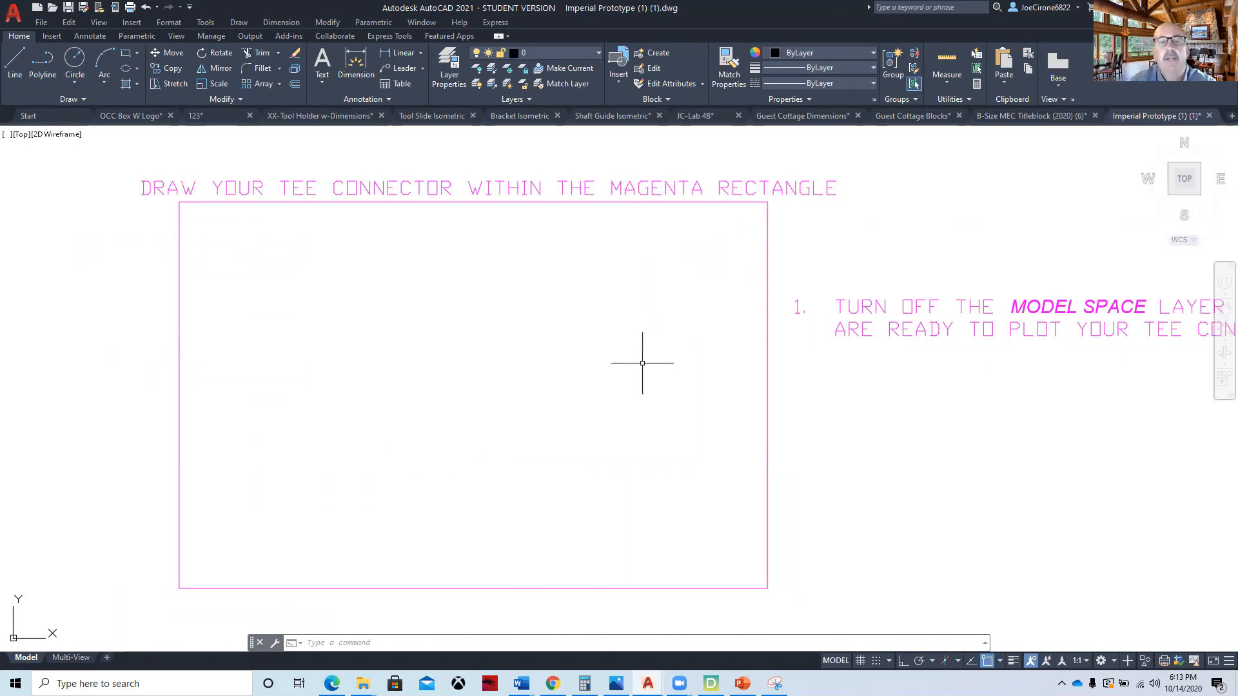
{"action": "middle_click_drag", "start_coordinate": [461, 399], "coordinate": [469, 398]}
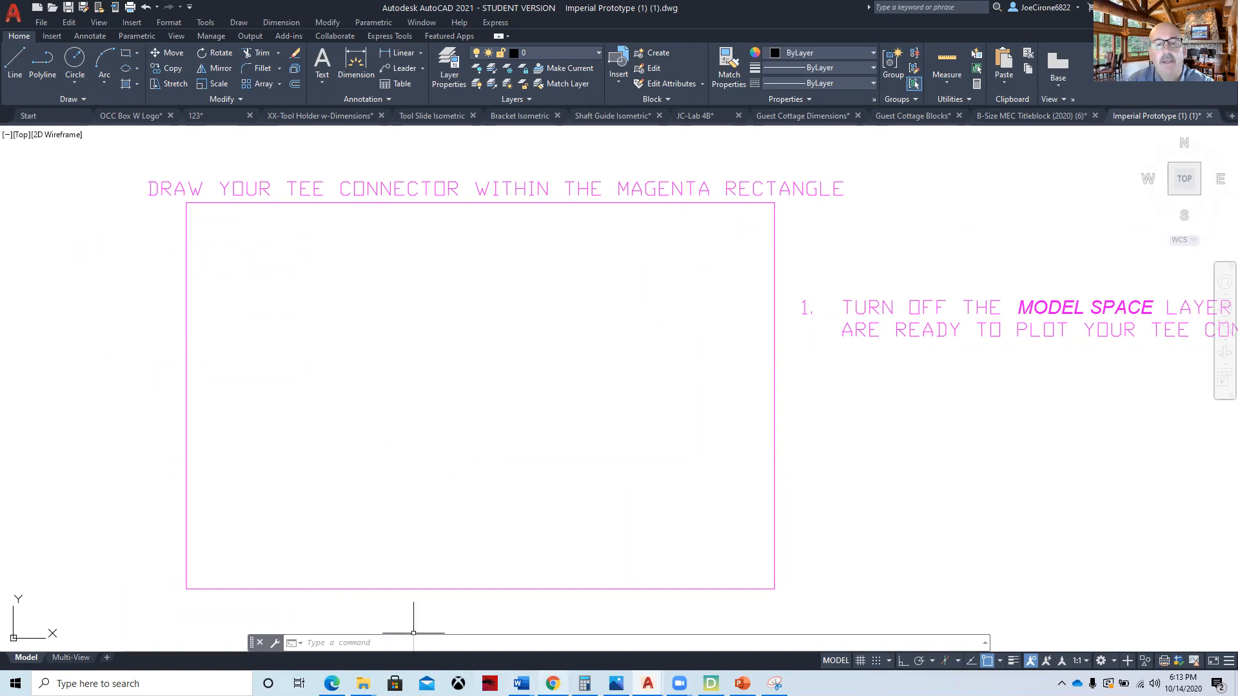
Switch to Chrome, open the Lab 7B Instructions from Book, and read the Isometric Tool Holder steps and the optional projects.
{"action": "left_click", "coordinate": [552, 683]}
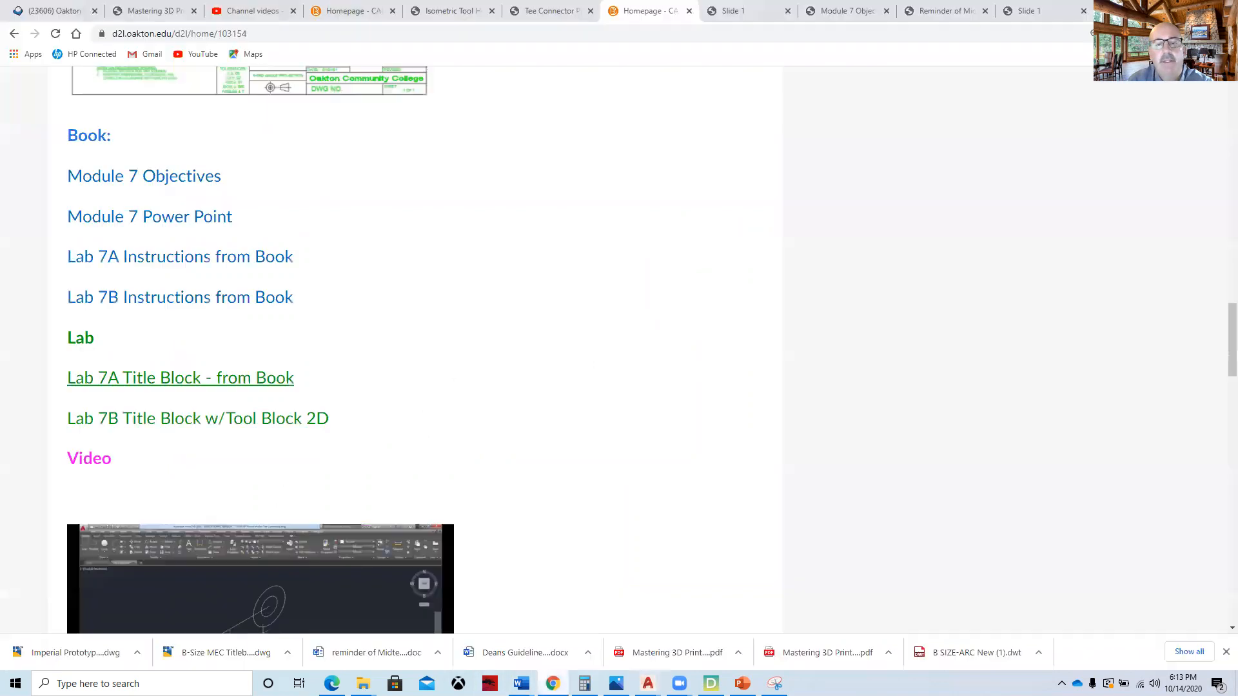
{"action": "left_click", "coordinate": [147, 296]}
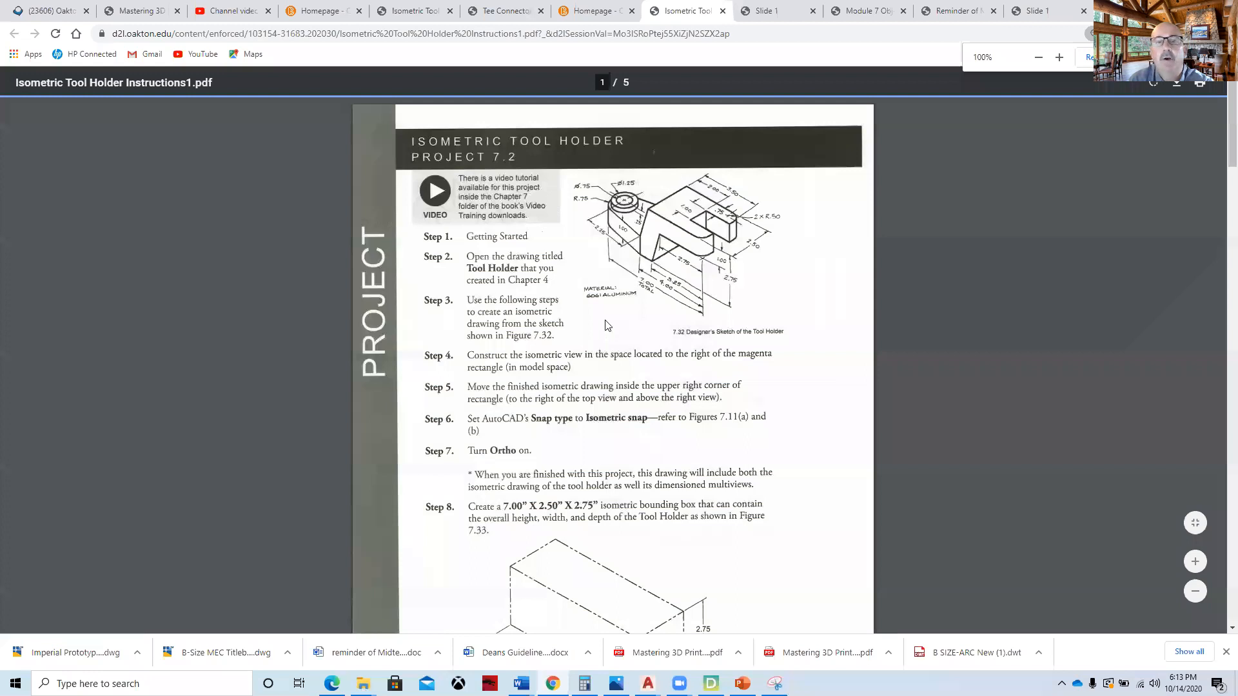
{"action": "scroll", "coordinate": [605, 326], "scroll_direction": "down", "scroll_amount": 2}
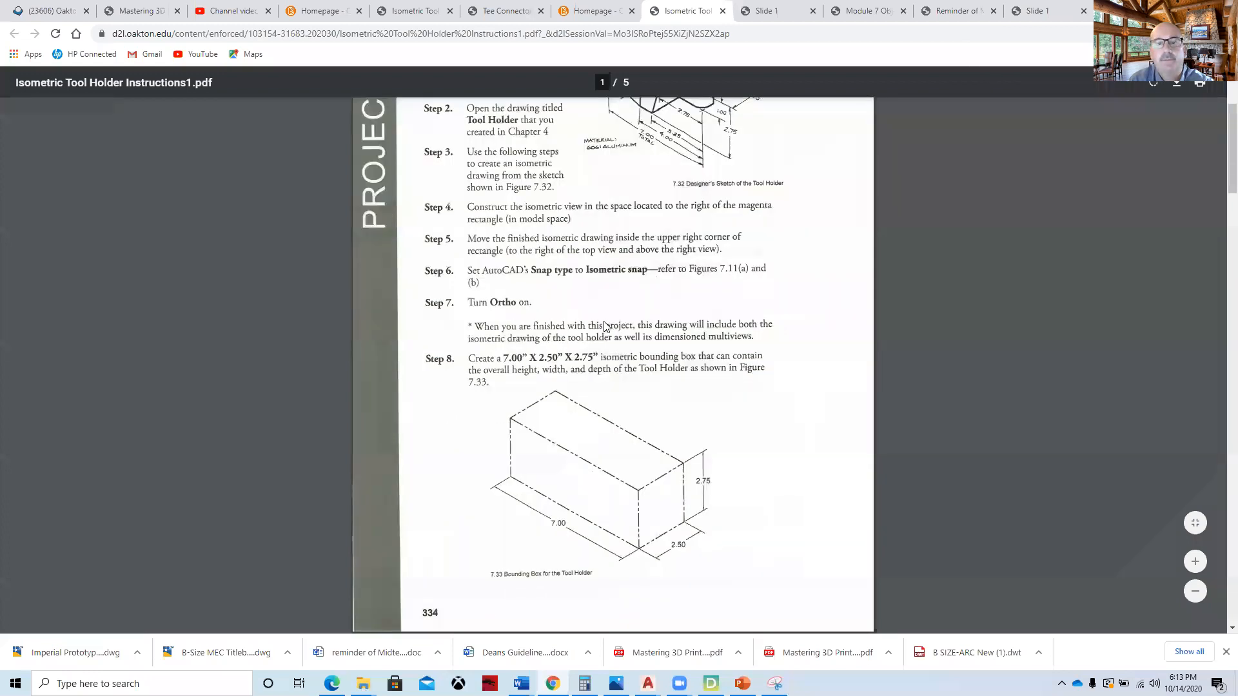
{"action": "scroll", "coordinate": [605, 326], "scroll_direction": "down", "scroll_amount": 10}
{"action": "scroll", "coordinate": [603, 330], "scroll_direction": "down", "scroll_amount": 8}
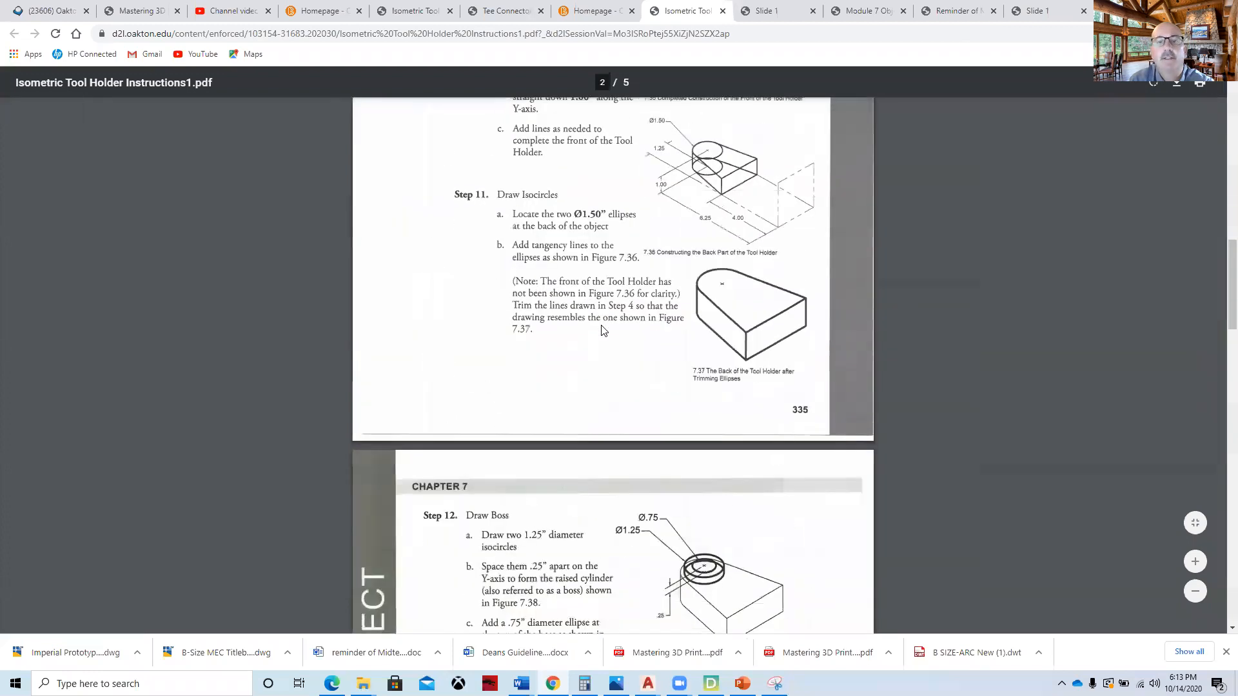
{"action": "scroll", "coordinate": [603, 330], "scroll_direction": "down", "scroll_amount": 10}
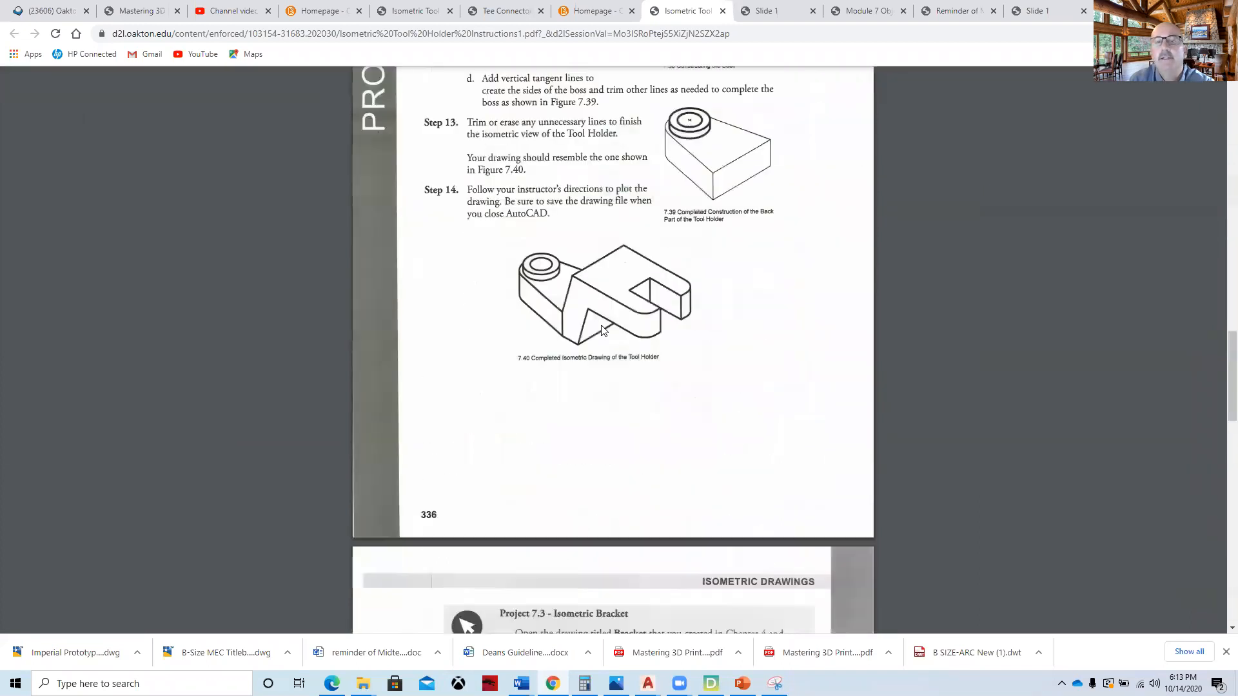
{"action": "scroll", "coordinate": [600, 332], "scroll_direction": "down", "scroll_amount": 5}
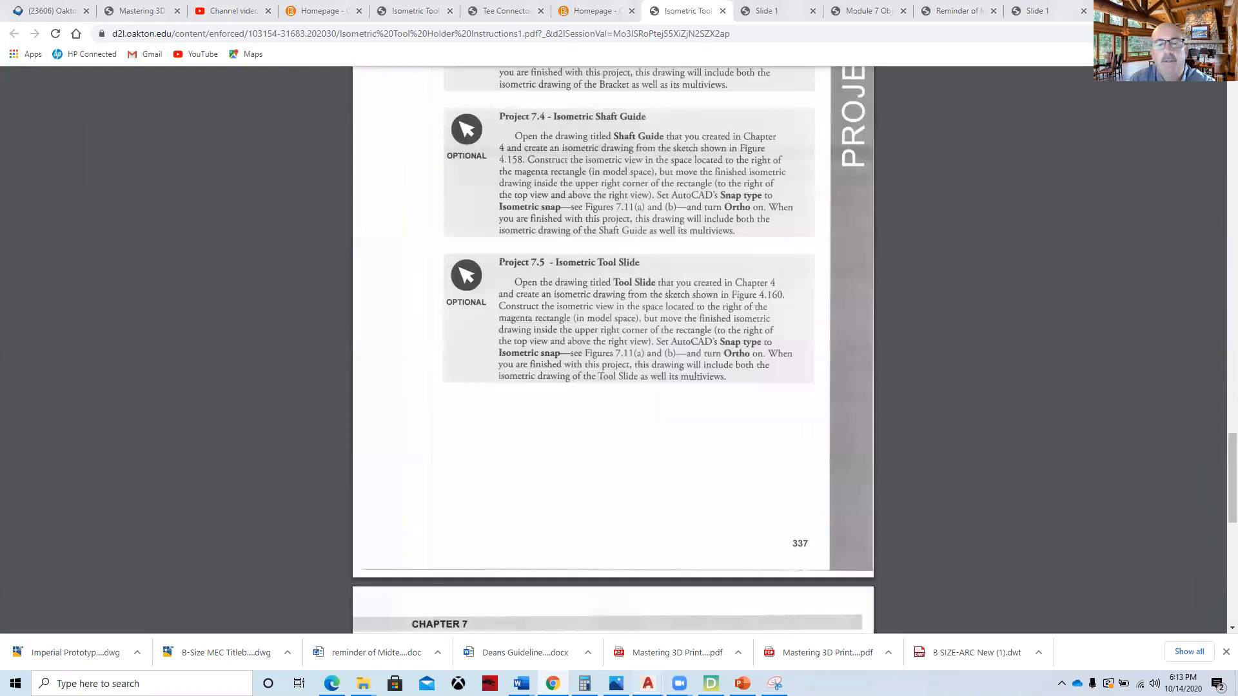
Switch to AutoCAD's XX-Tool Holder w-Dimensions drawing and select the sheet border around the views.
{"action": "left_click", "coordinate": [647, 683]}
{"action": "left_click", "coordinate": [262, 655]}
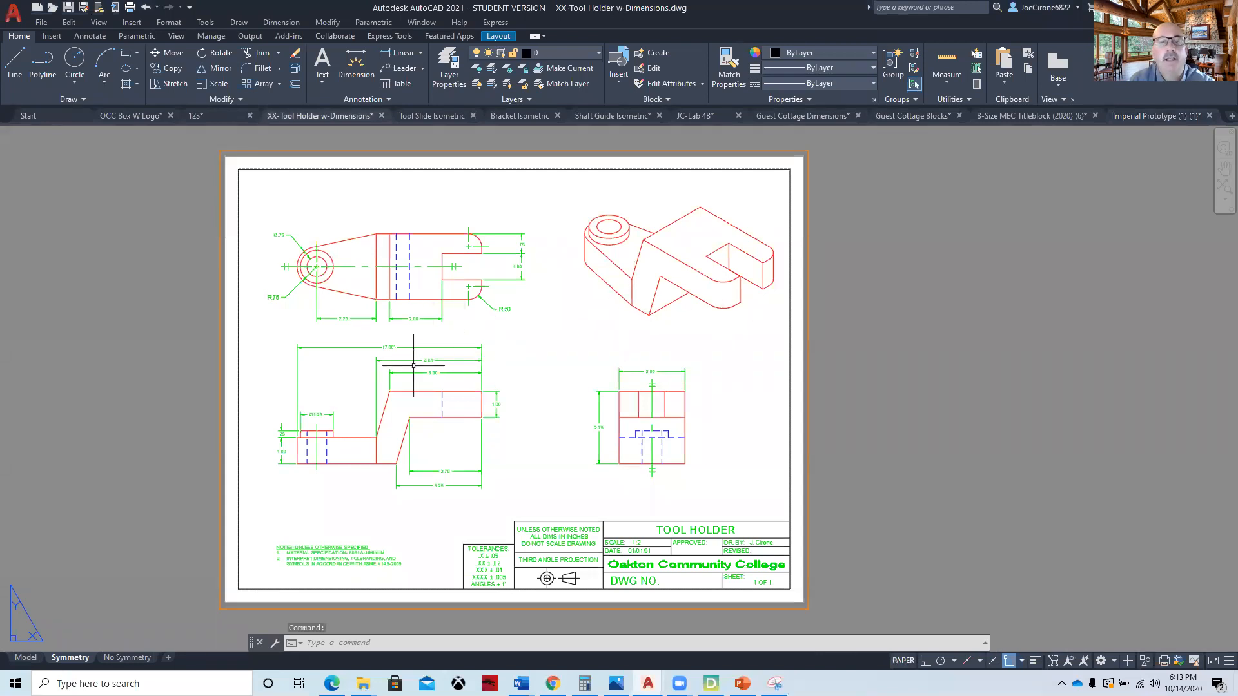
{"action": "left_click", "coordinate": [790, 361]}
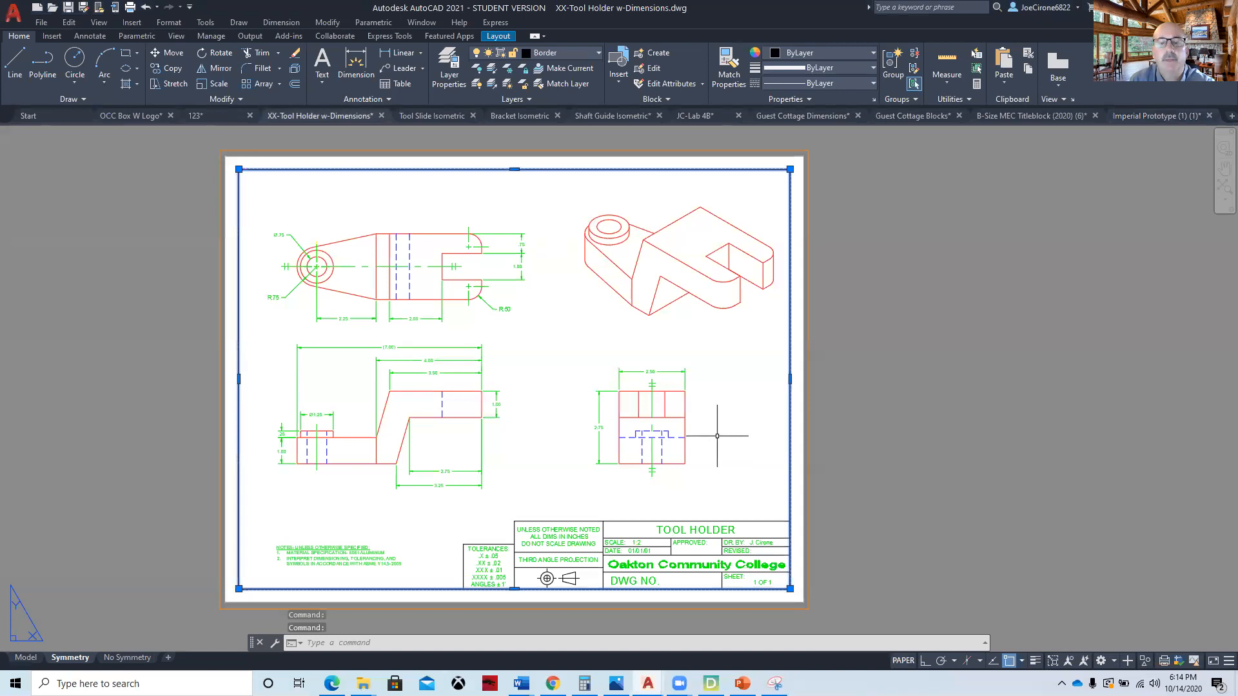
Switch back to the course homepage in Chrome and review the Module 7 book and lab links.
{"action": "left_click", "coordinate": [552, 684]}
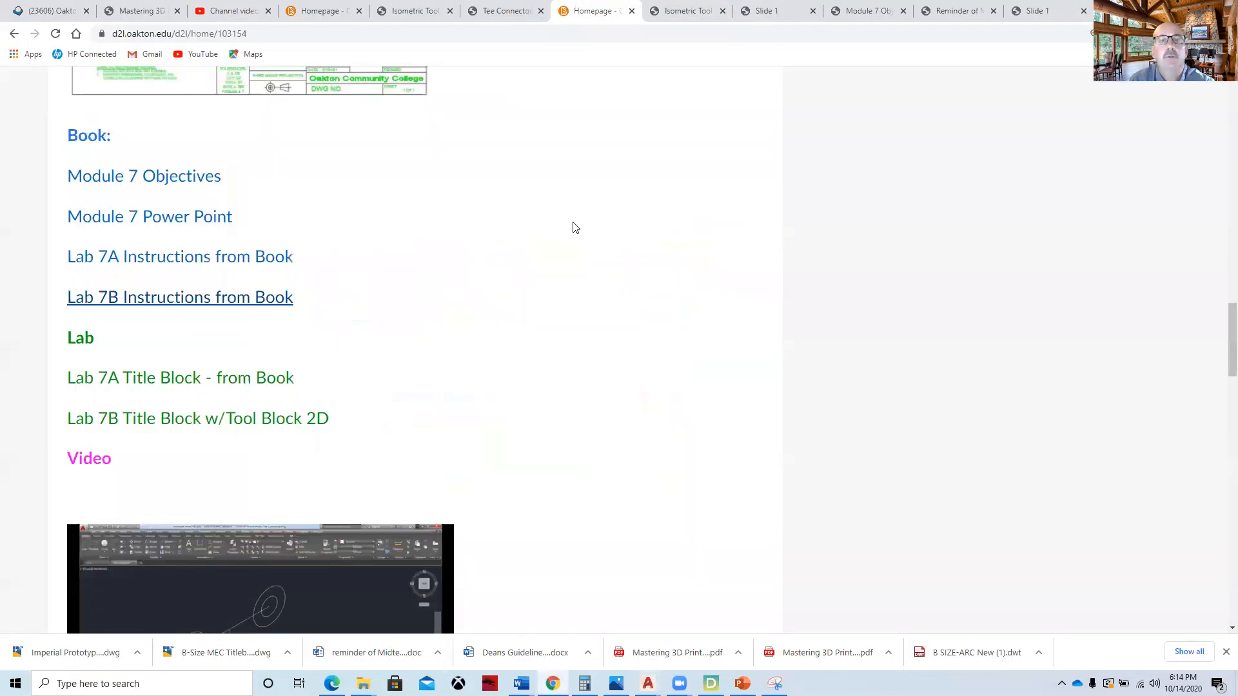
{"action": "left_click", "coordinate": [575, 11]}
{"action": "scroll", "coordinate": [477, 493], "scroll_direction": "up", "scroll_amount": 5}
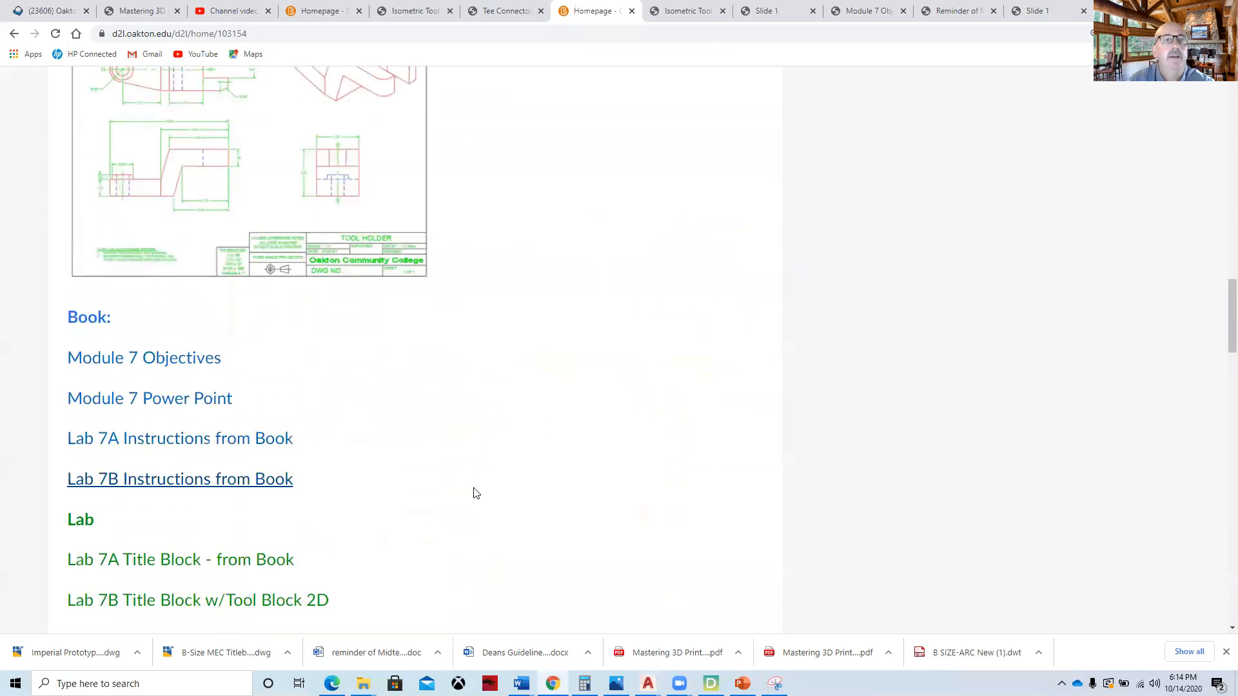
{"action": "scroll", "coordinate": [456, 509], "scroll_direction": "down", "scroll_amount": 3}
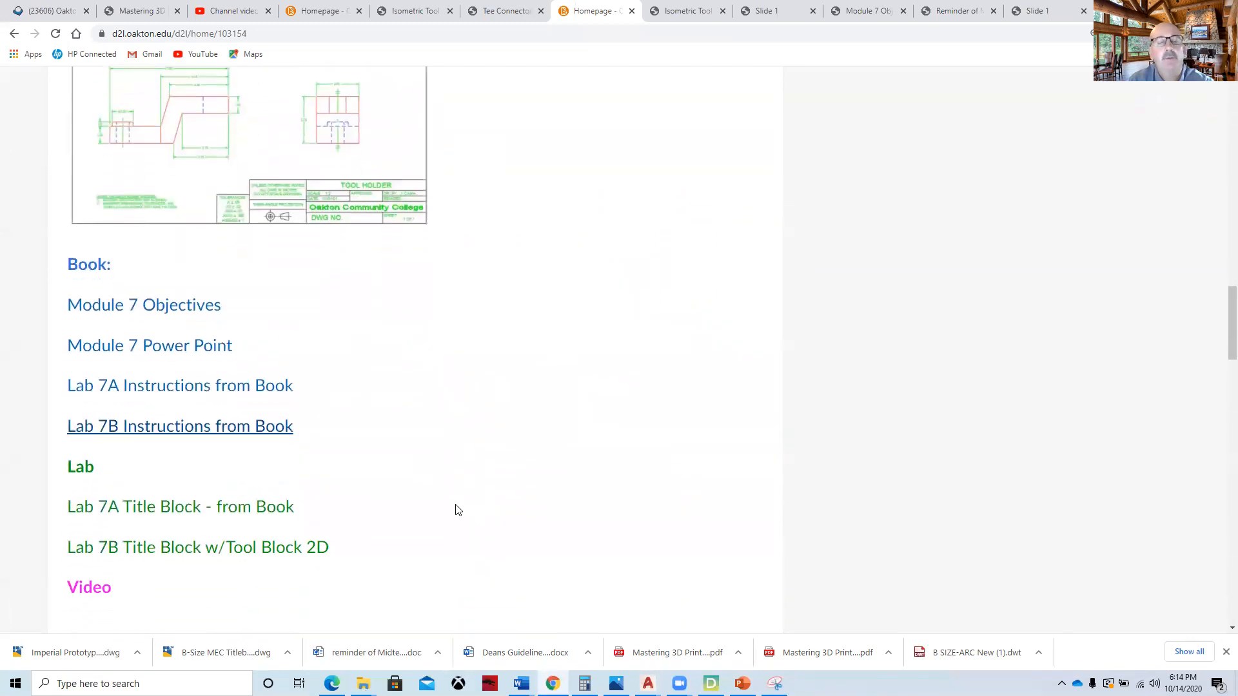
Open the course's Assignments list and check the module and midterm folders' due dates against the October 2020 system calendar.
{"action": "scroll", "coordinate": [456, 510], "scroll_direction": "up", "scroll_amount": 15}
{"action": "scroll", "coordinate": [456, 510], "scroll_direction": "up", "scroll_amount": 12}
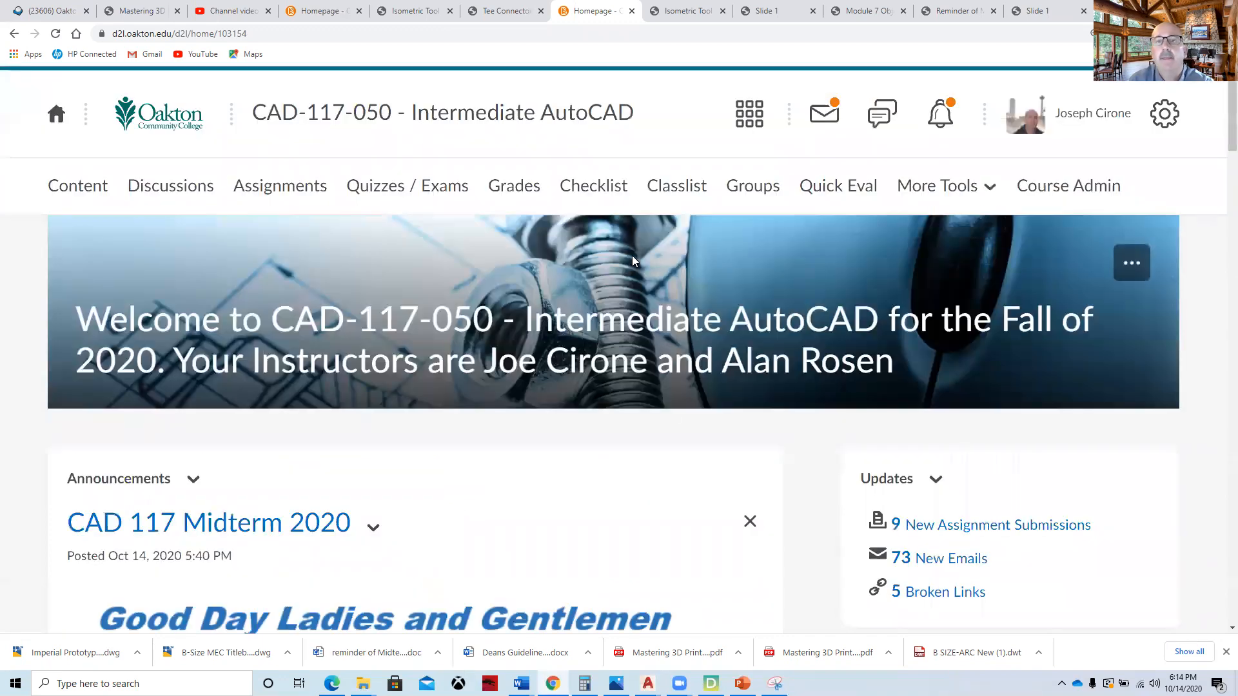
{"action": "left_click", "coordinate": [283, 187]}
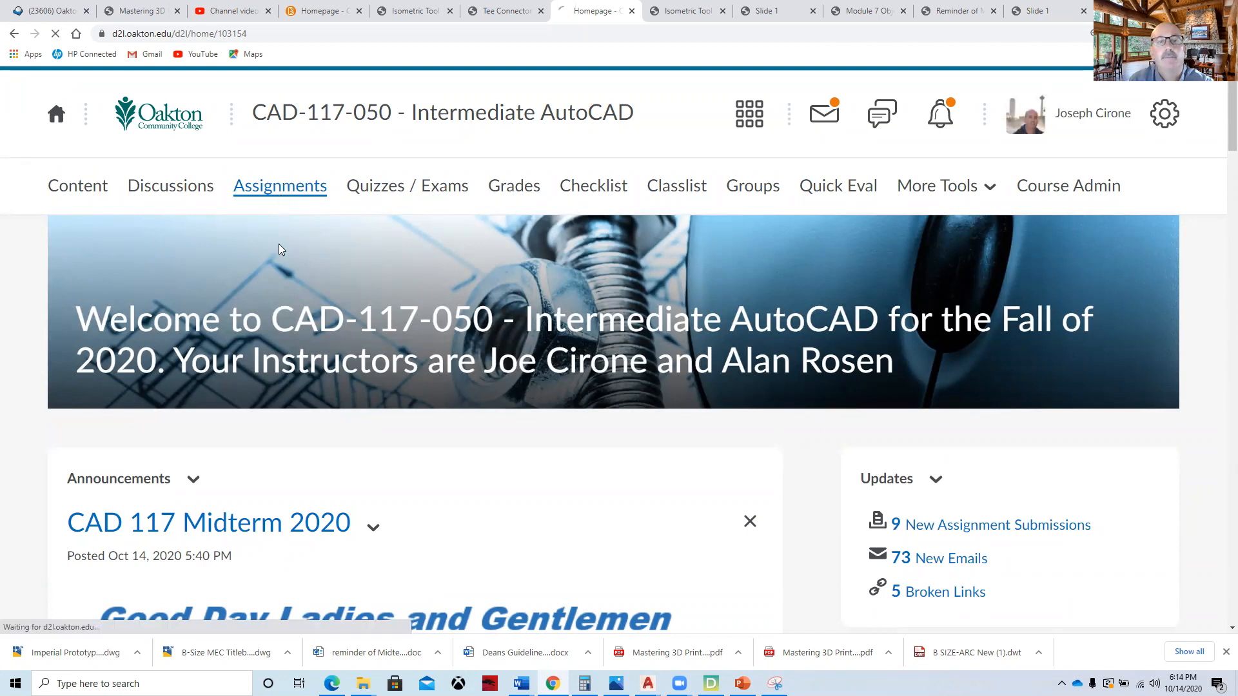
{"action": "scroll", "coordinate": [564, 359], "scroll_direction": "down", "scroll_amount": 2}
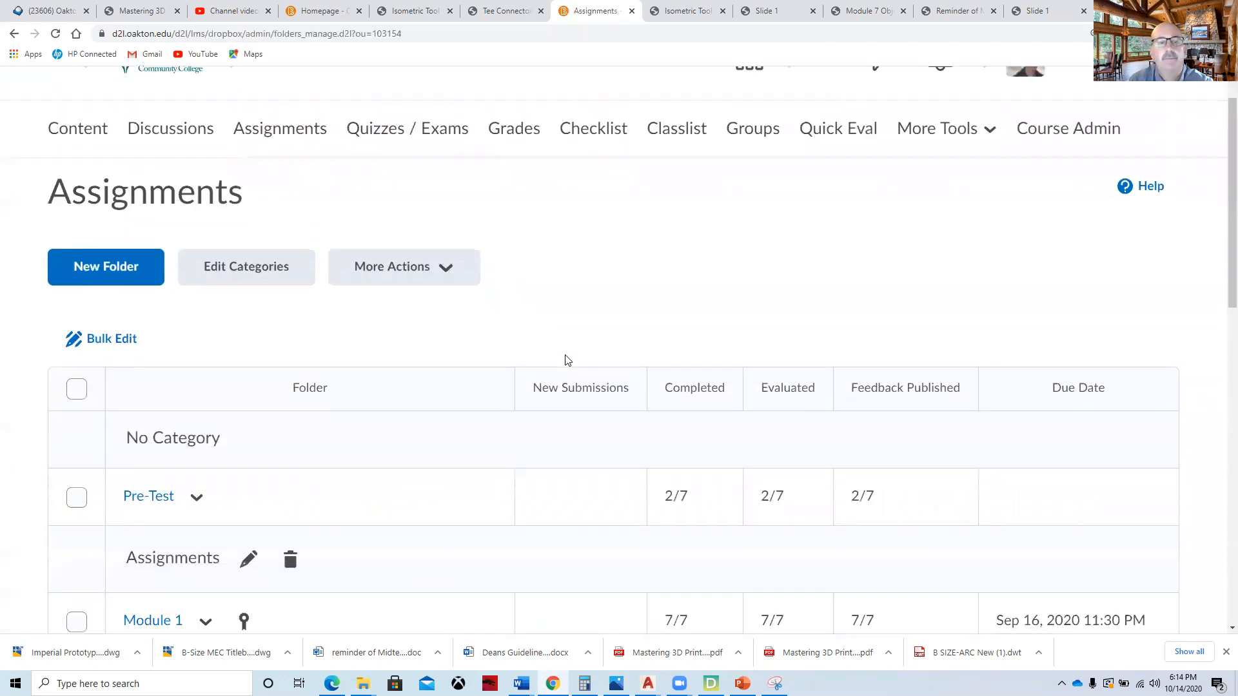
{"action": "scroll", "coordinate": [565, 361], "scroll_direction": "down", "scroll_amount": 7}
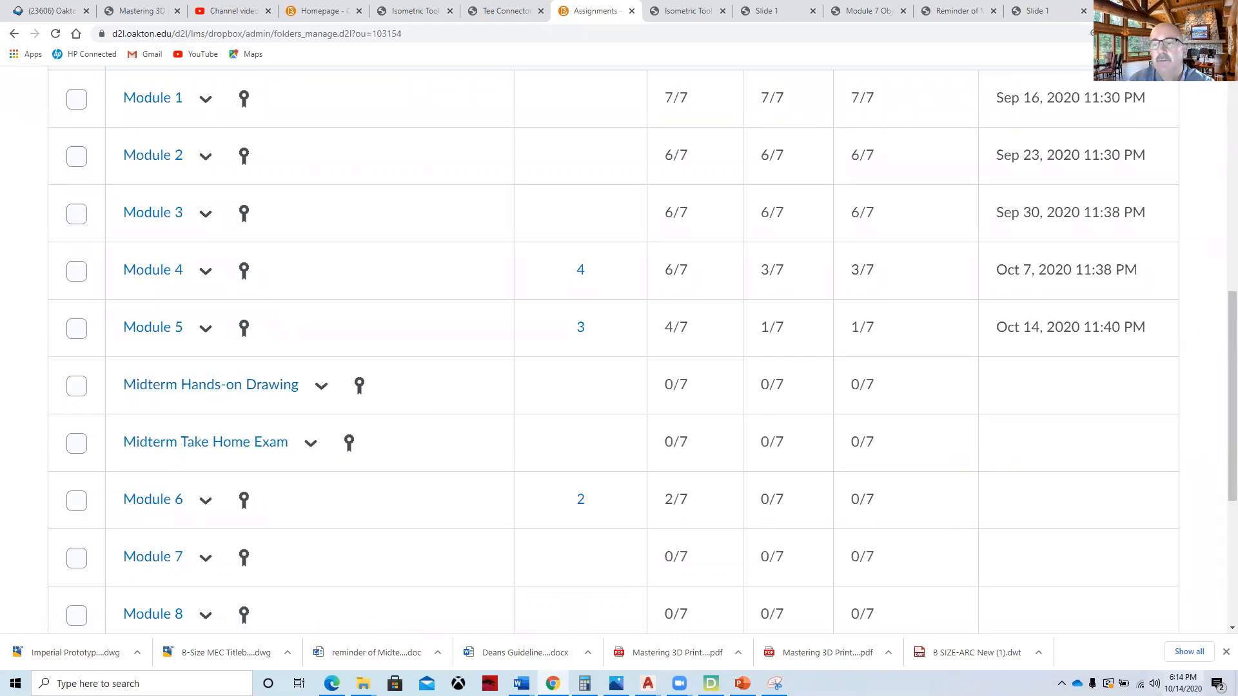
{"action": "left_click", "coordinate": [1183, 683]}
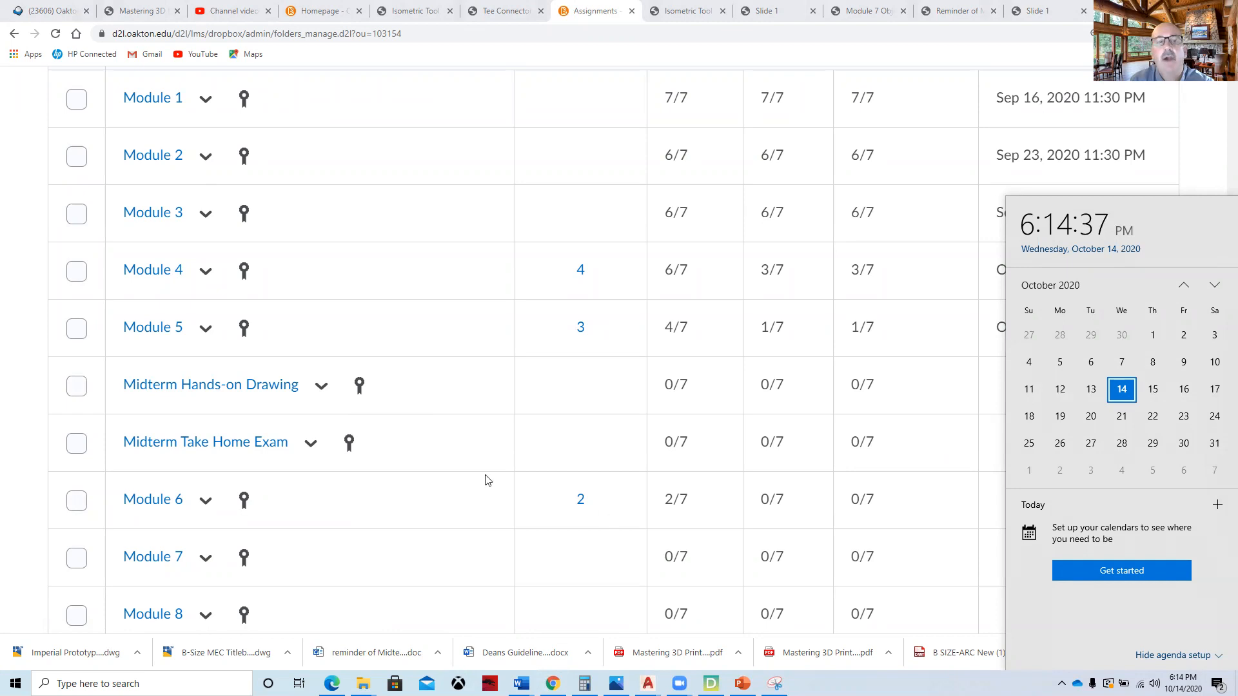
{"action": "left_click", "coordinate": [430, 436]}
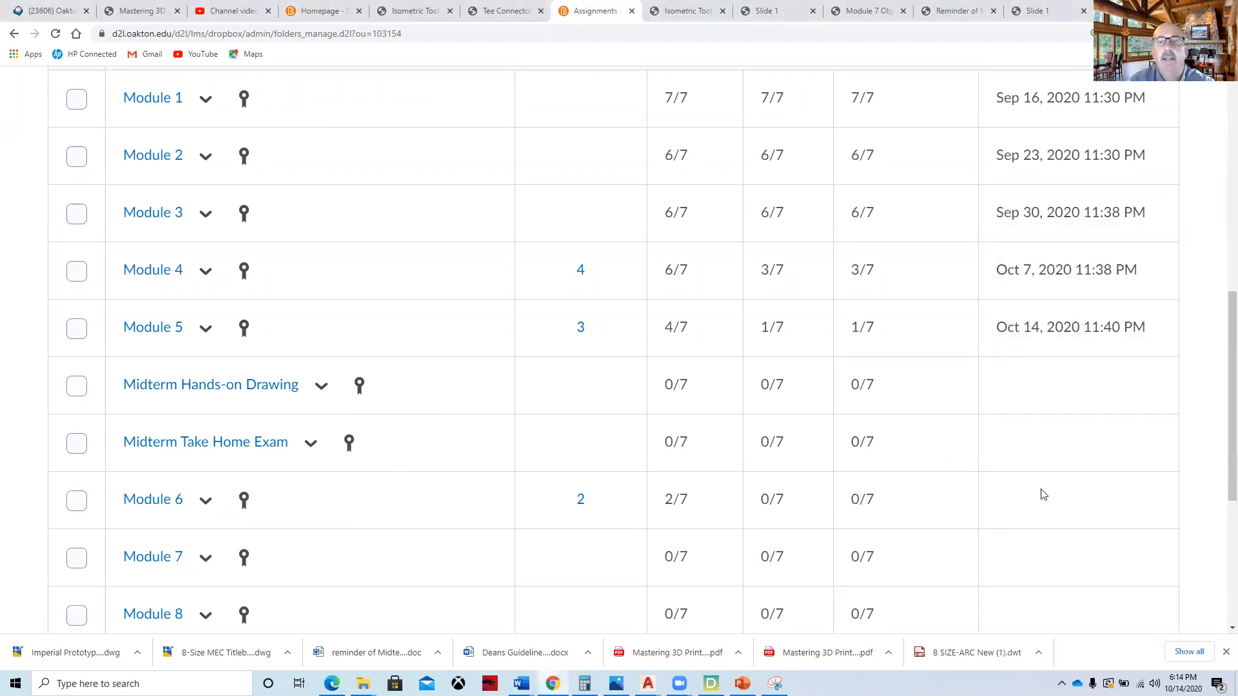
Return to the CAD-117-050 course homepage and read the CAD 117 Midterm 2020 announcement.
{"action": "scroll", "coordinate": [1220, 385], "scroll_direction": "up", "scroll_amount": 1}
{"action": "scroll", "coordinate": [1220, 385], "scroll_direction": "up", "scroll_amount": 8}
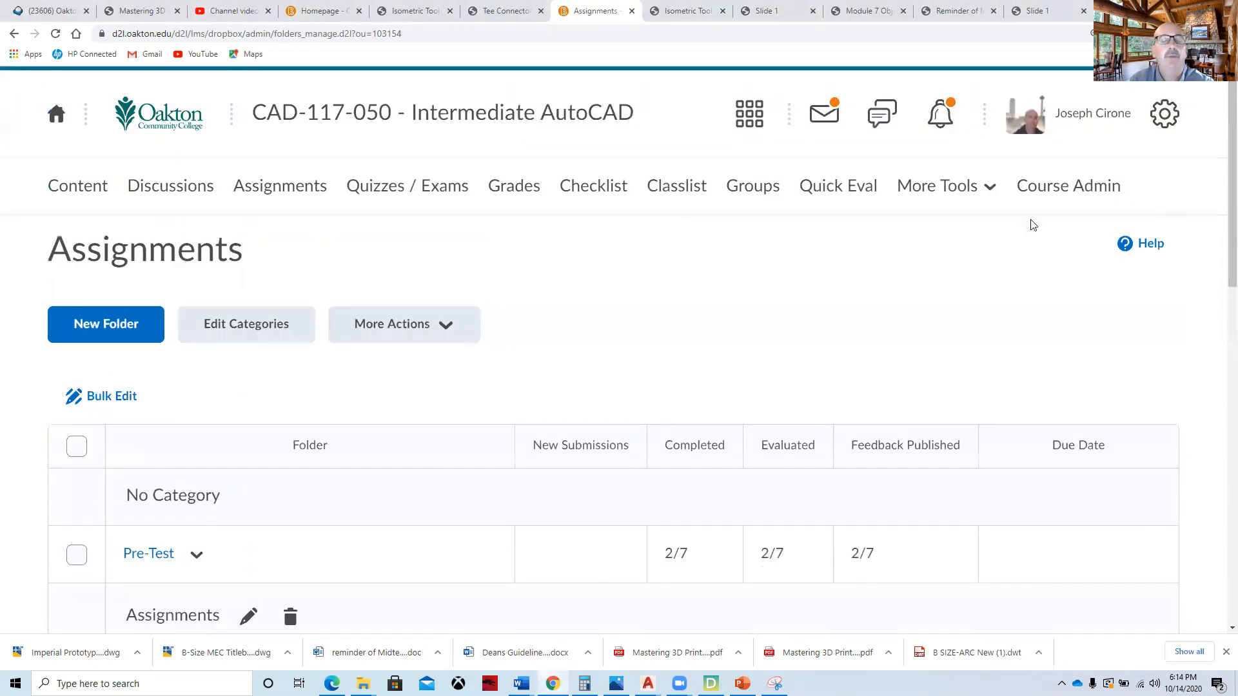
{"action": "left_click", "coordinate": [464, 129]}
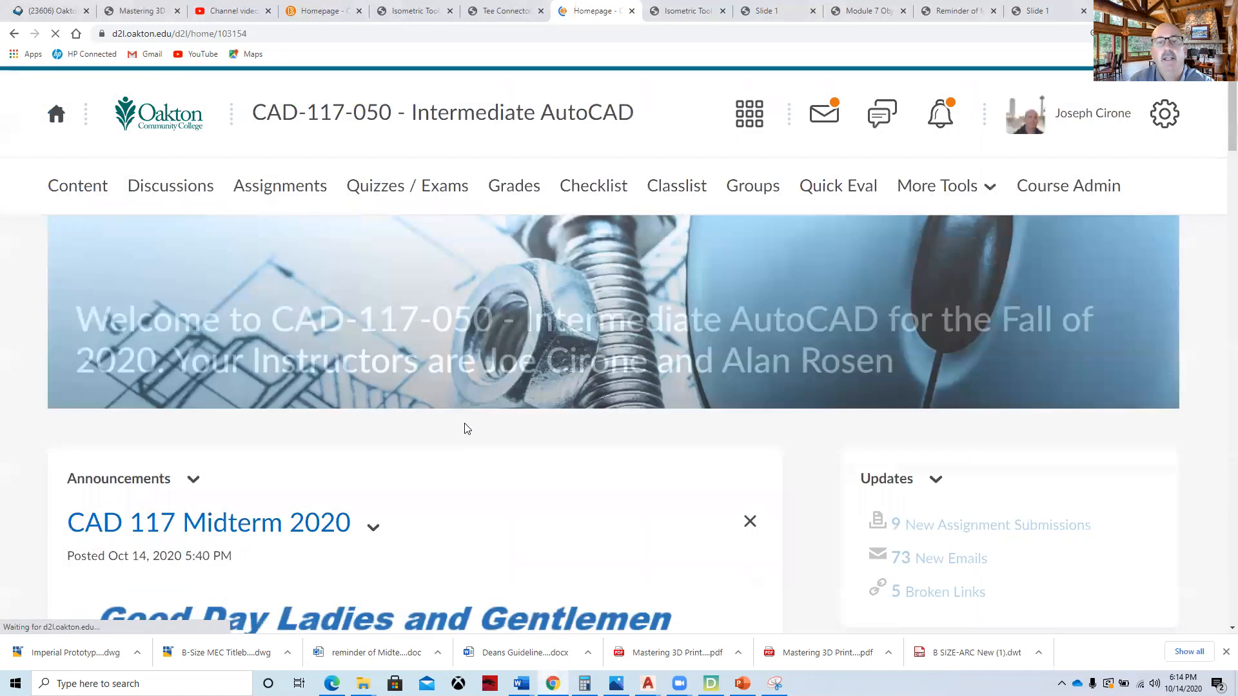
{"action": "scroll", "coordinate": [508, 482], "scroll_direction": "down", "scroll_amount": 3}
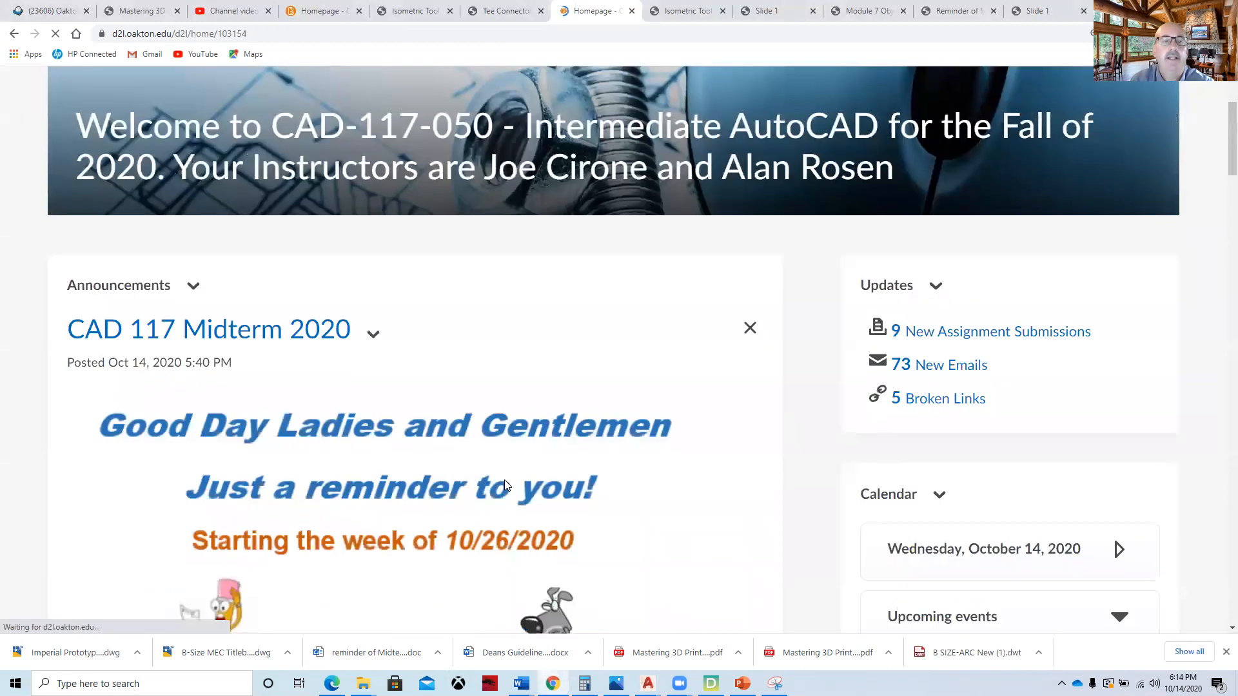
{"action": "scroll", "coordinate": [505, 480], "scroll_direction": "down", "scroll_amount": 2}
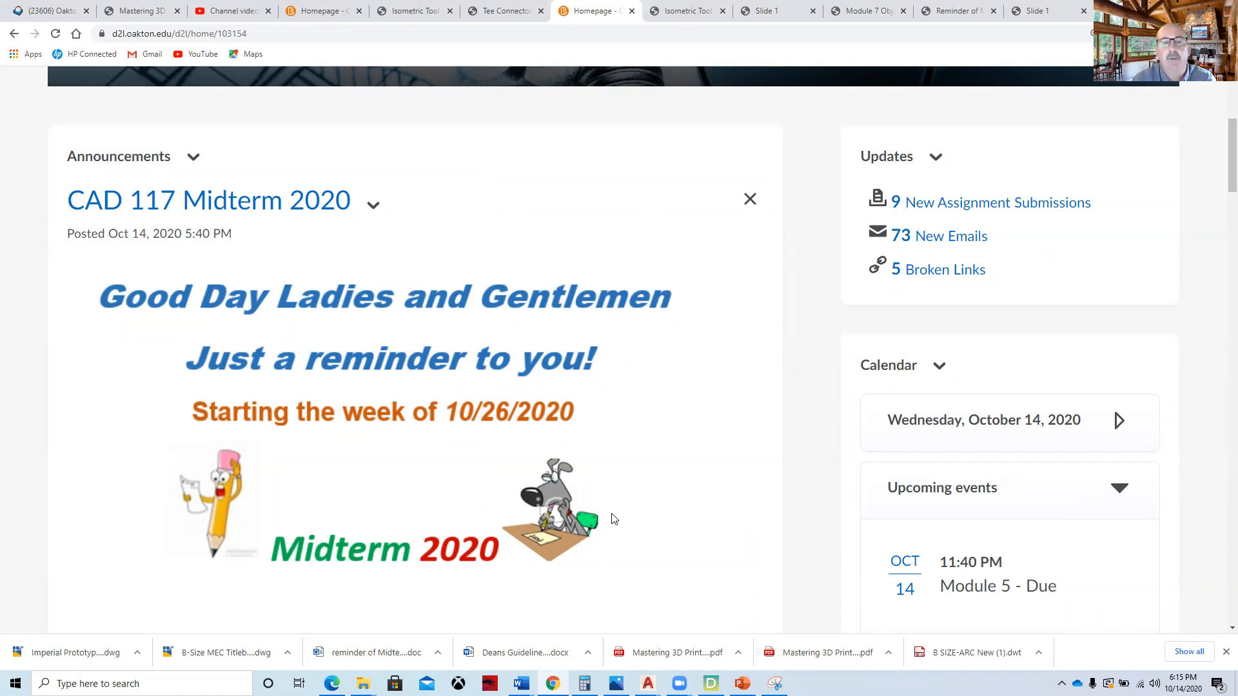
{"action": "scroll", "coordinate": [614, 519], "scroll_direction": "down", "scroll_amount": 6}
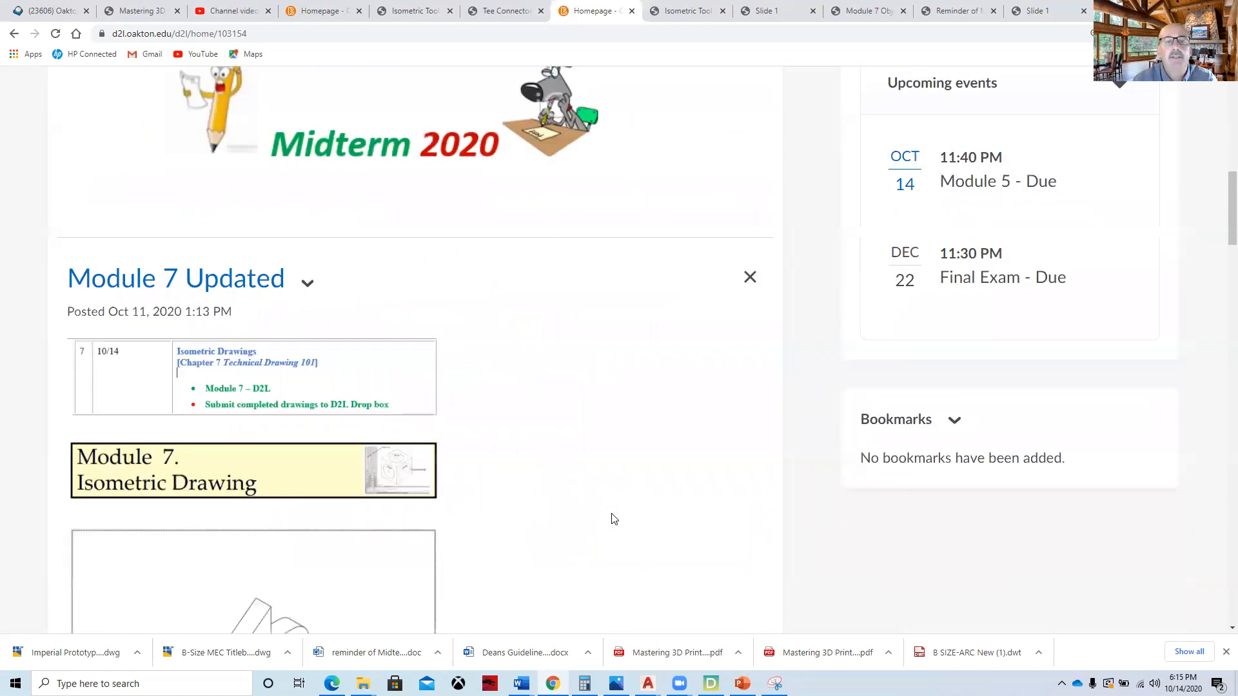
Examine the Tee Connector and Tool Holder drawings in the Module 7 Updated announcement and return to the midterm reminder.
{"action": "scroll", "coordinate": [613, 519], "scroll_direction": "down", "scroll_amount": 8}
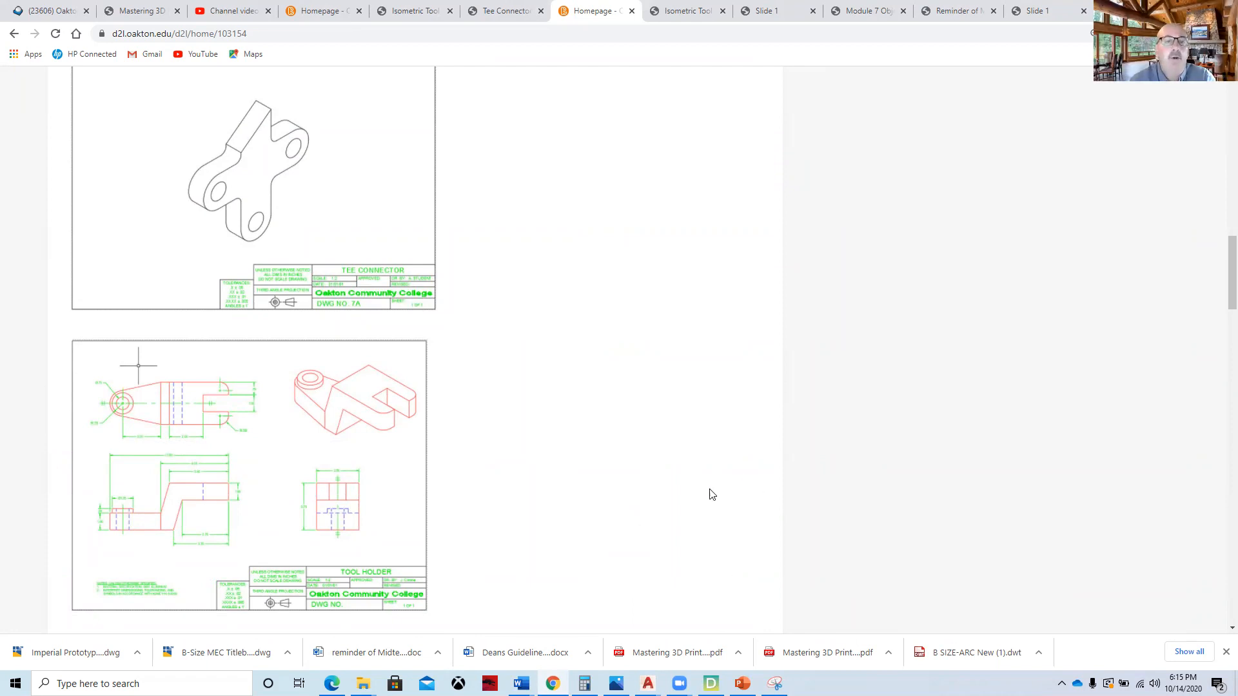
{"action": "scroll", "coordinate": [711, 494], "scroll_direction": "up", "scroll_amount": 1}
{"action": "scroll", "coordinate": [712, 495], "scroll_direction": "up", "scroll_amount": 3}
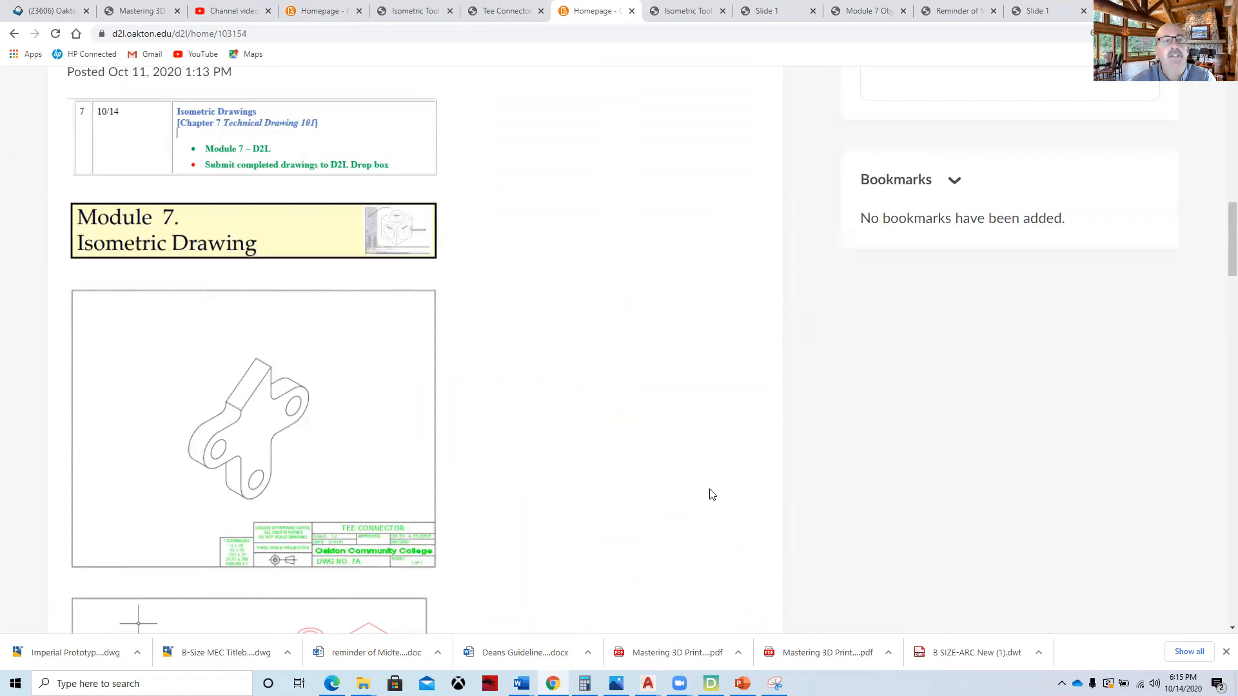
{"action": "scroll", "coordinate": [712, 494], "scroll_direction": "up", "scroll_amount": 3}
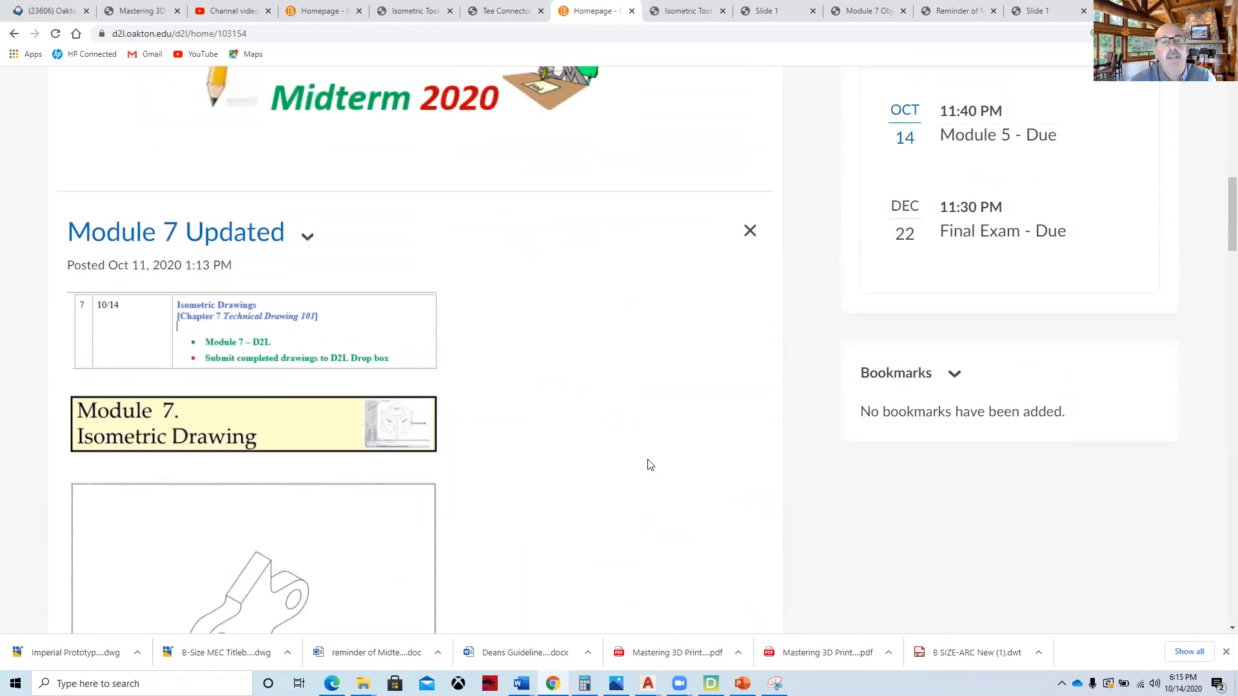
{"action": "scroll", "coordinate": [650, 465], "scroll_direction": "down", "scroll_amount": 4}
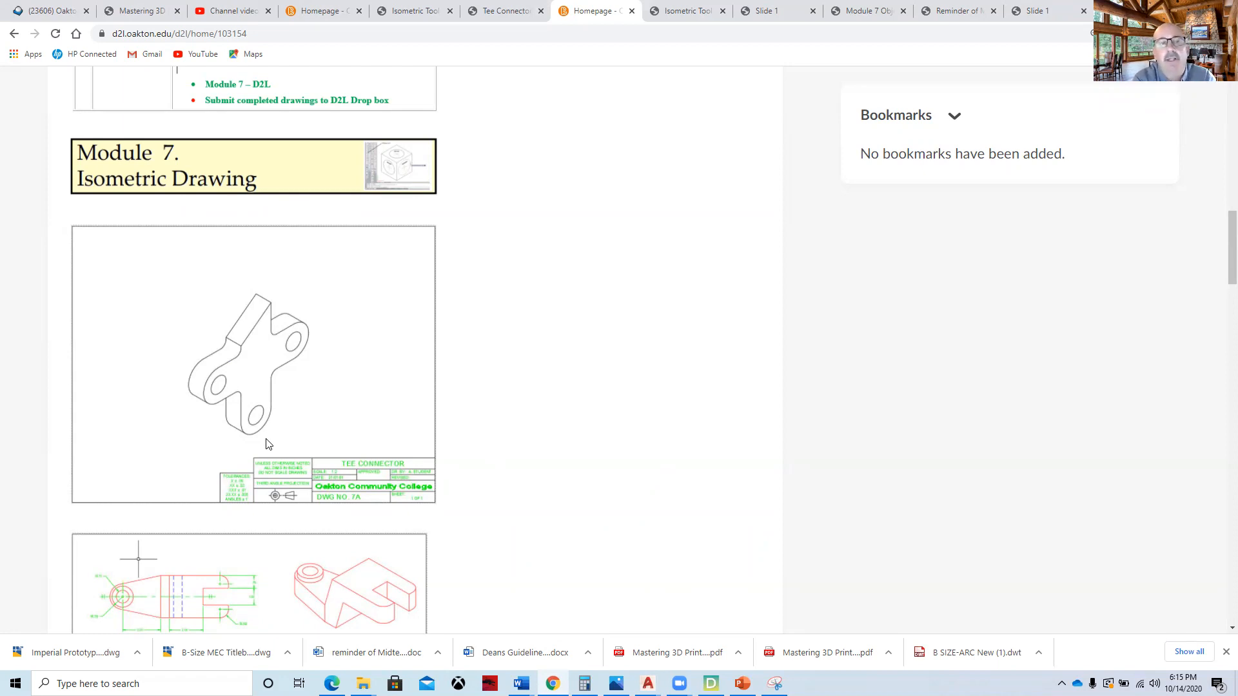
{"action": "scroll", "coordinate": [277, 442], "scroll_direction": "down", "scroll_amount": 3}
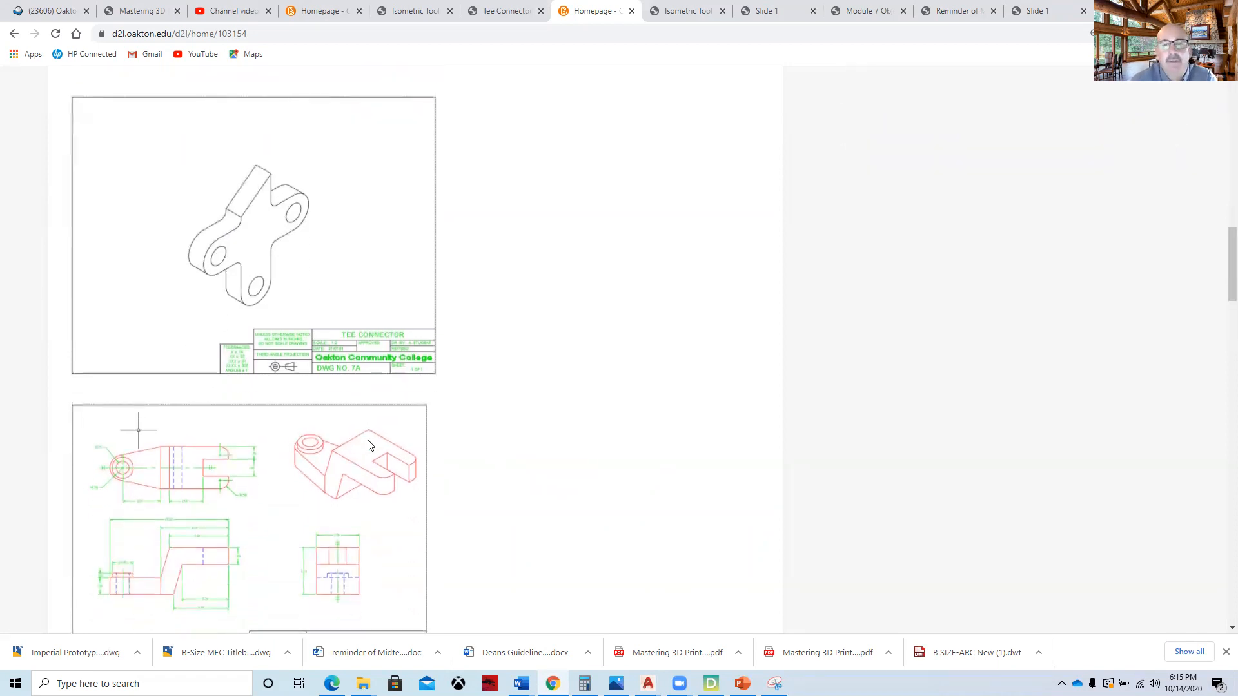
{"action": "scroll", "coordinate": [516, 461], "scroll_direction": "up", "scroll_amount": 1}
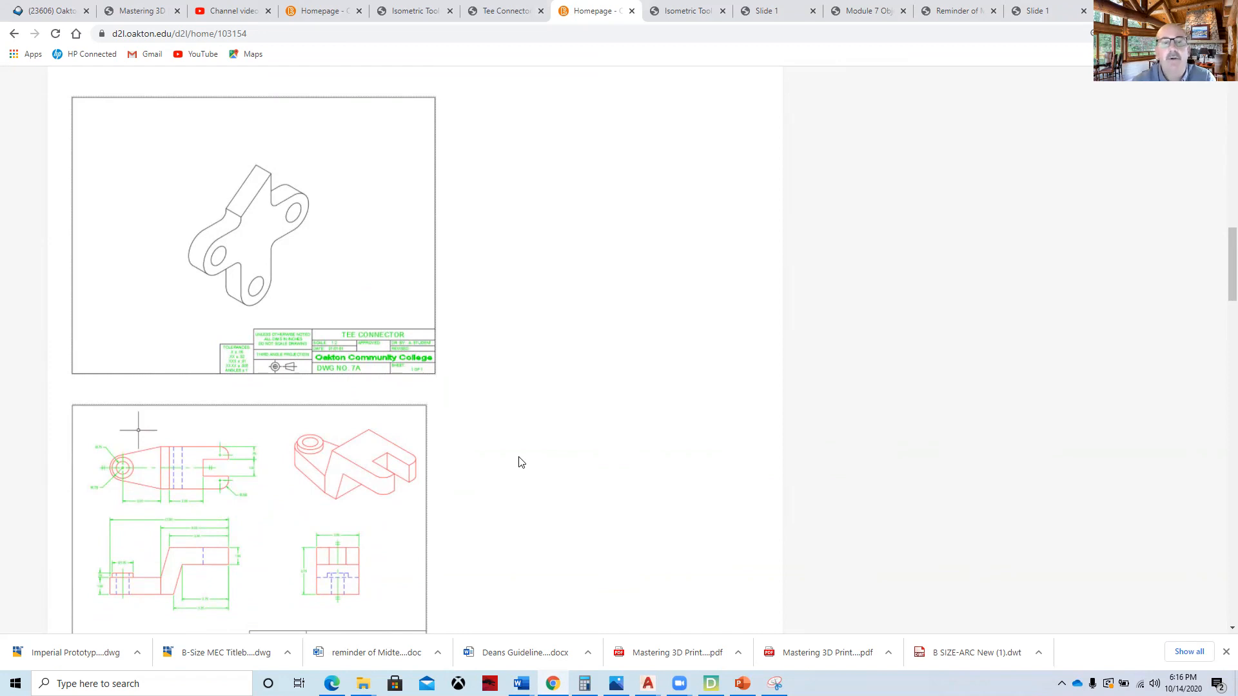
{"action": "scroll", "coordinate": [521, 462], "scroll_direction": "down", "scroll_amount": 1}
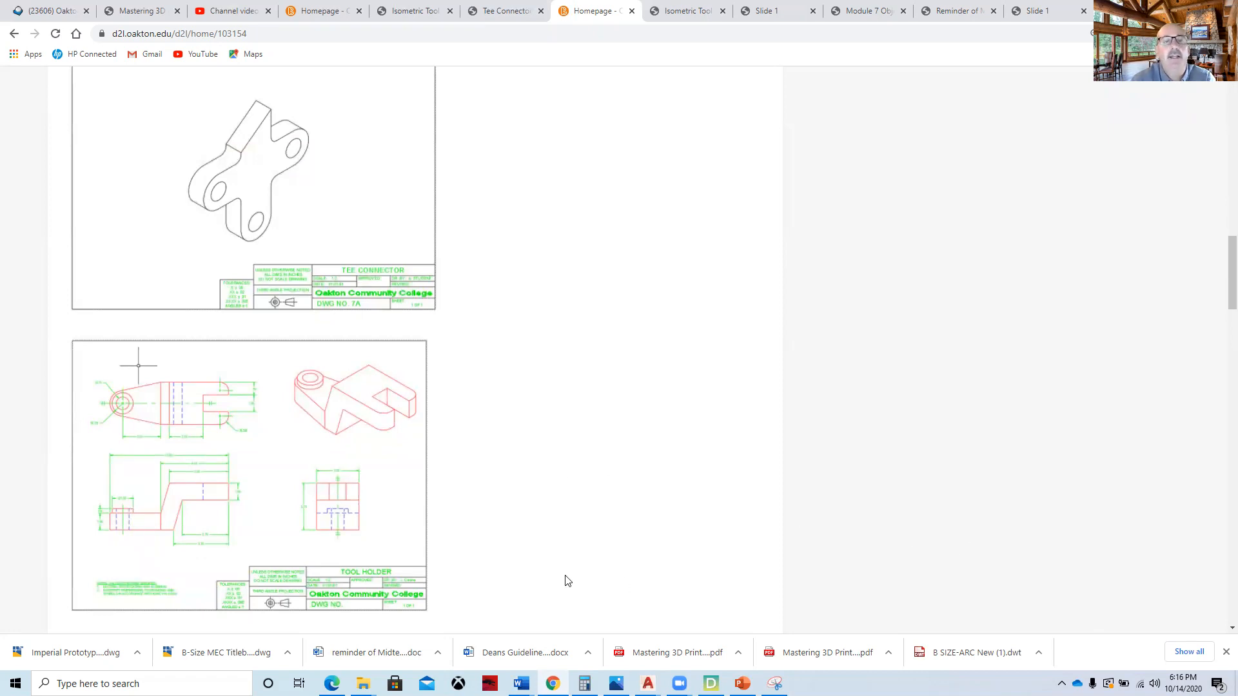
{"action": "scroll", "coordinate": [567, 580], "scroll_direction": "up", "scroll_amount": 5}
{"action": "scroll", "coordinate": [570, 581], "scroll_direction": "up", "scroll_amount": 6}
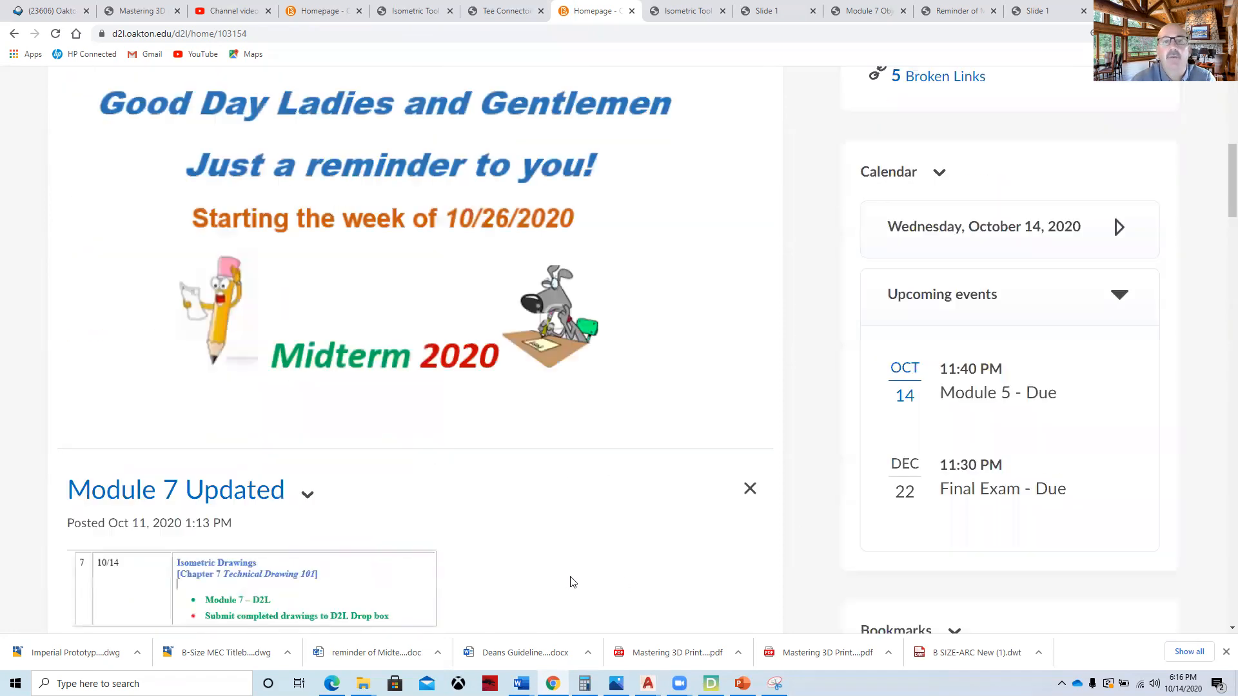